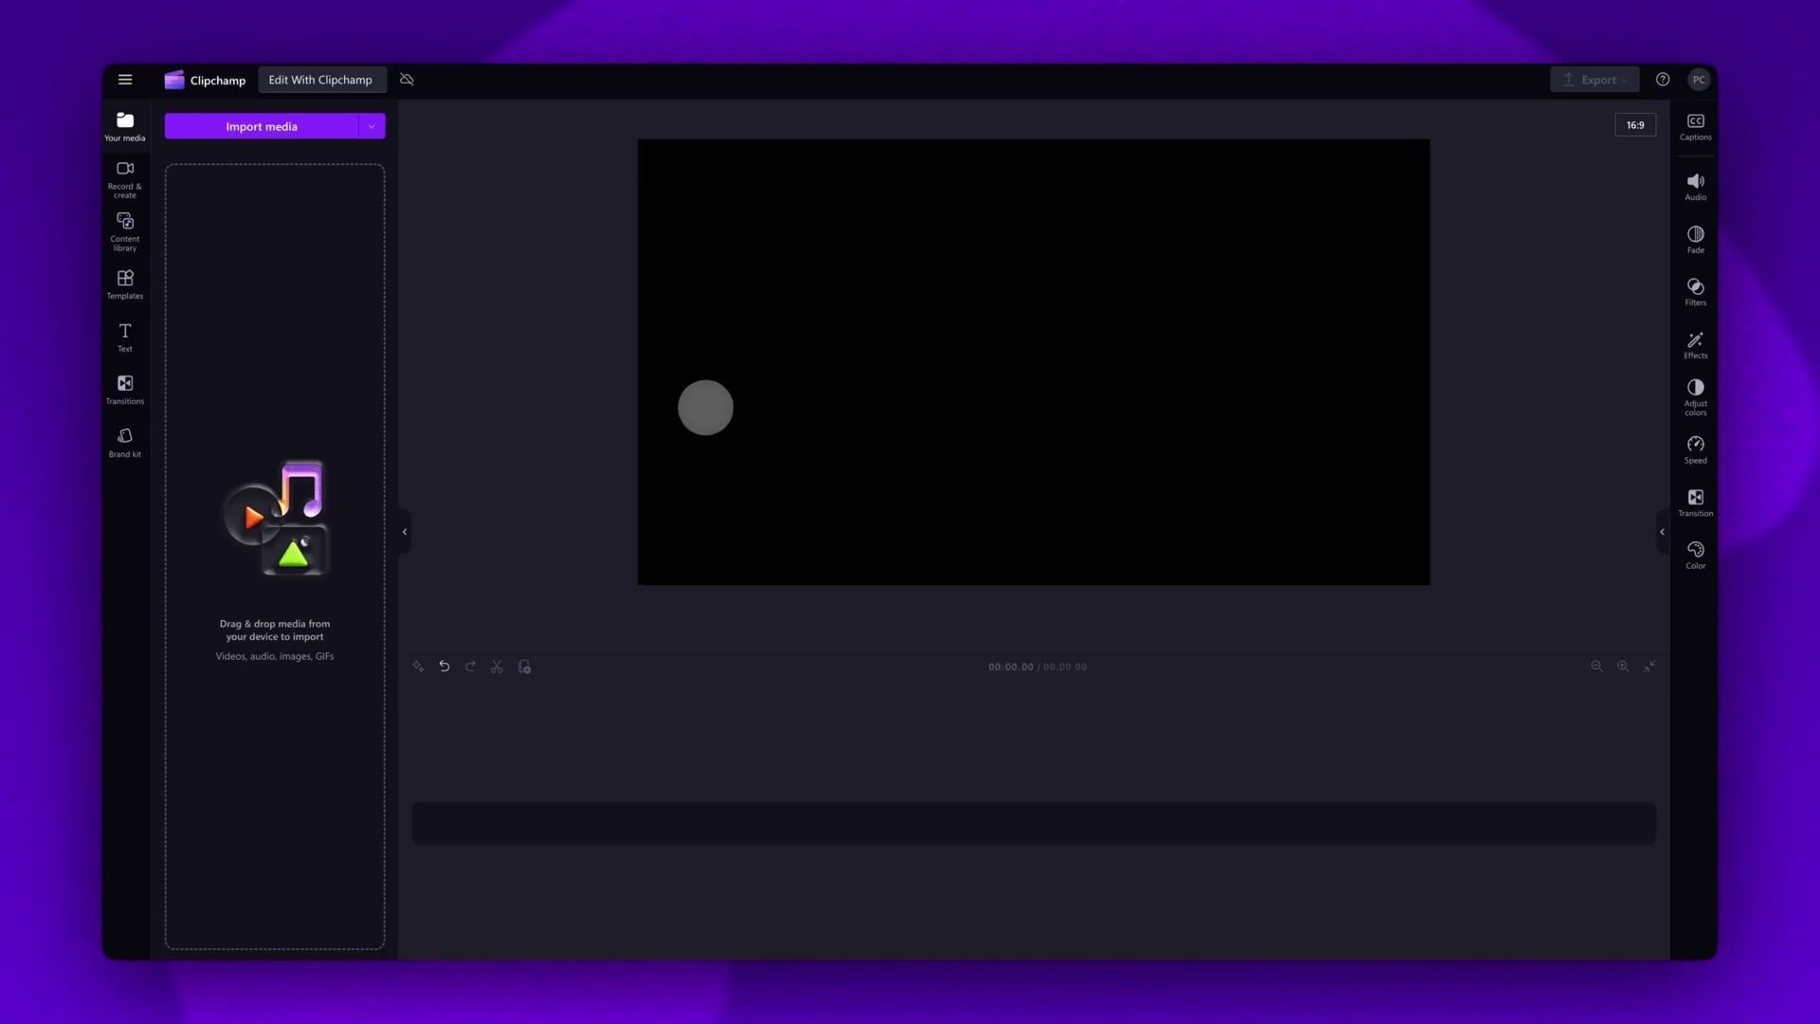
Import Ski Trip 1.mp4 (0:23) and drag it onto the timeline so it fills the preview.
{"action": "left_click", "coordinate": [270, 126]}
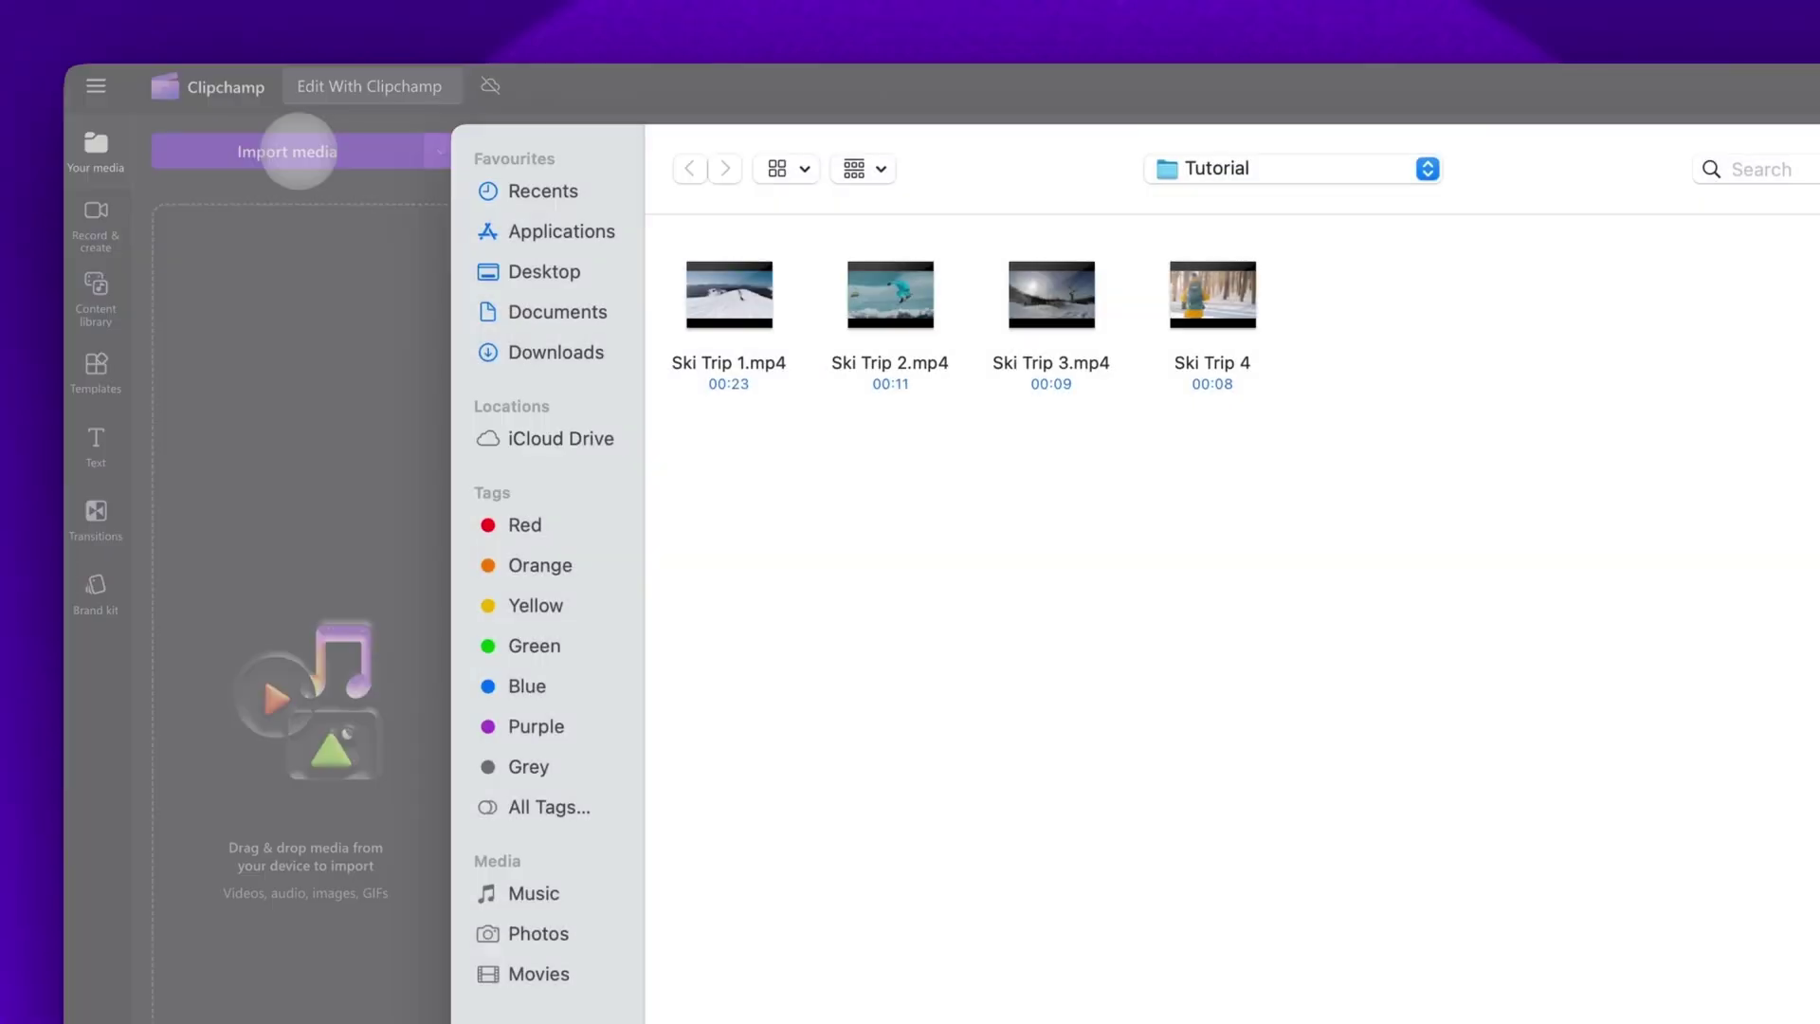
{"action": "left_click", "coordinate": [727, 364]}
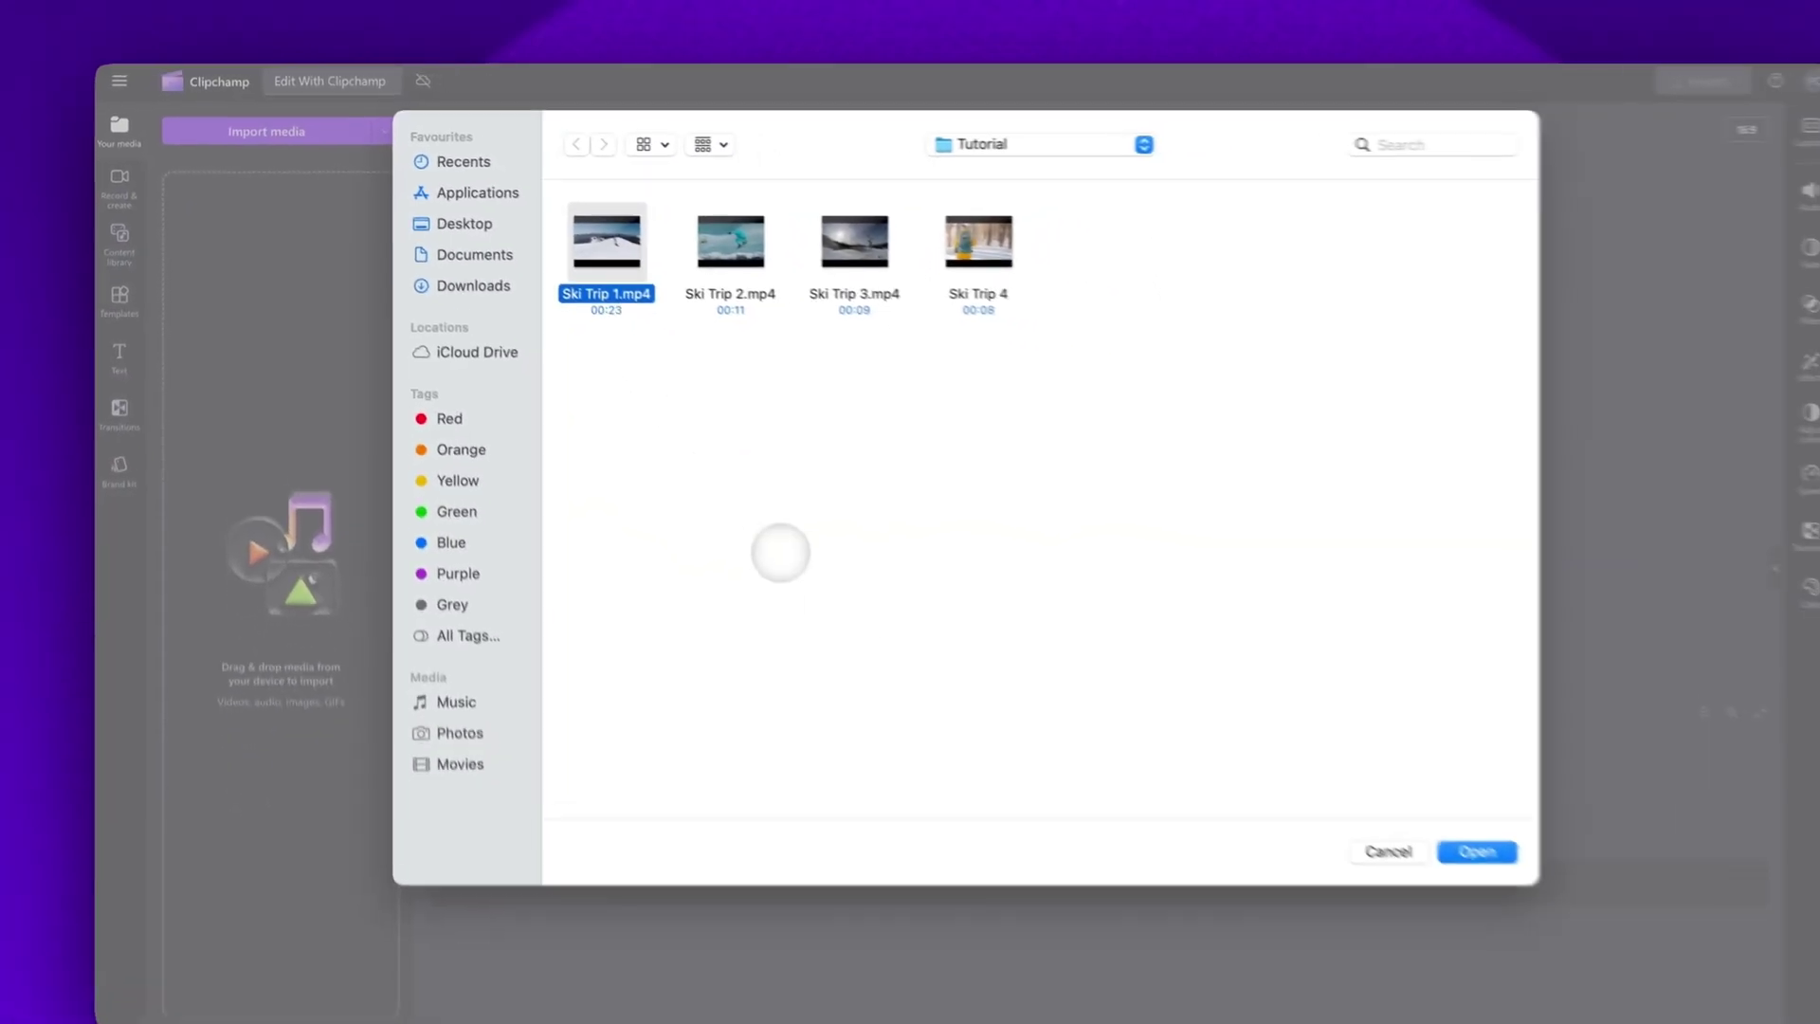
{"action": "left_click", "coordinate": [1370, 800]}
{"action": "left_click_drag", "start_coordinate": [274, 215], "coordinate": [1045, 821]}
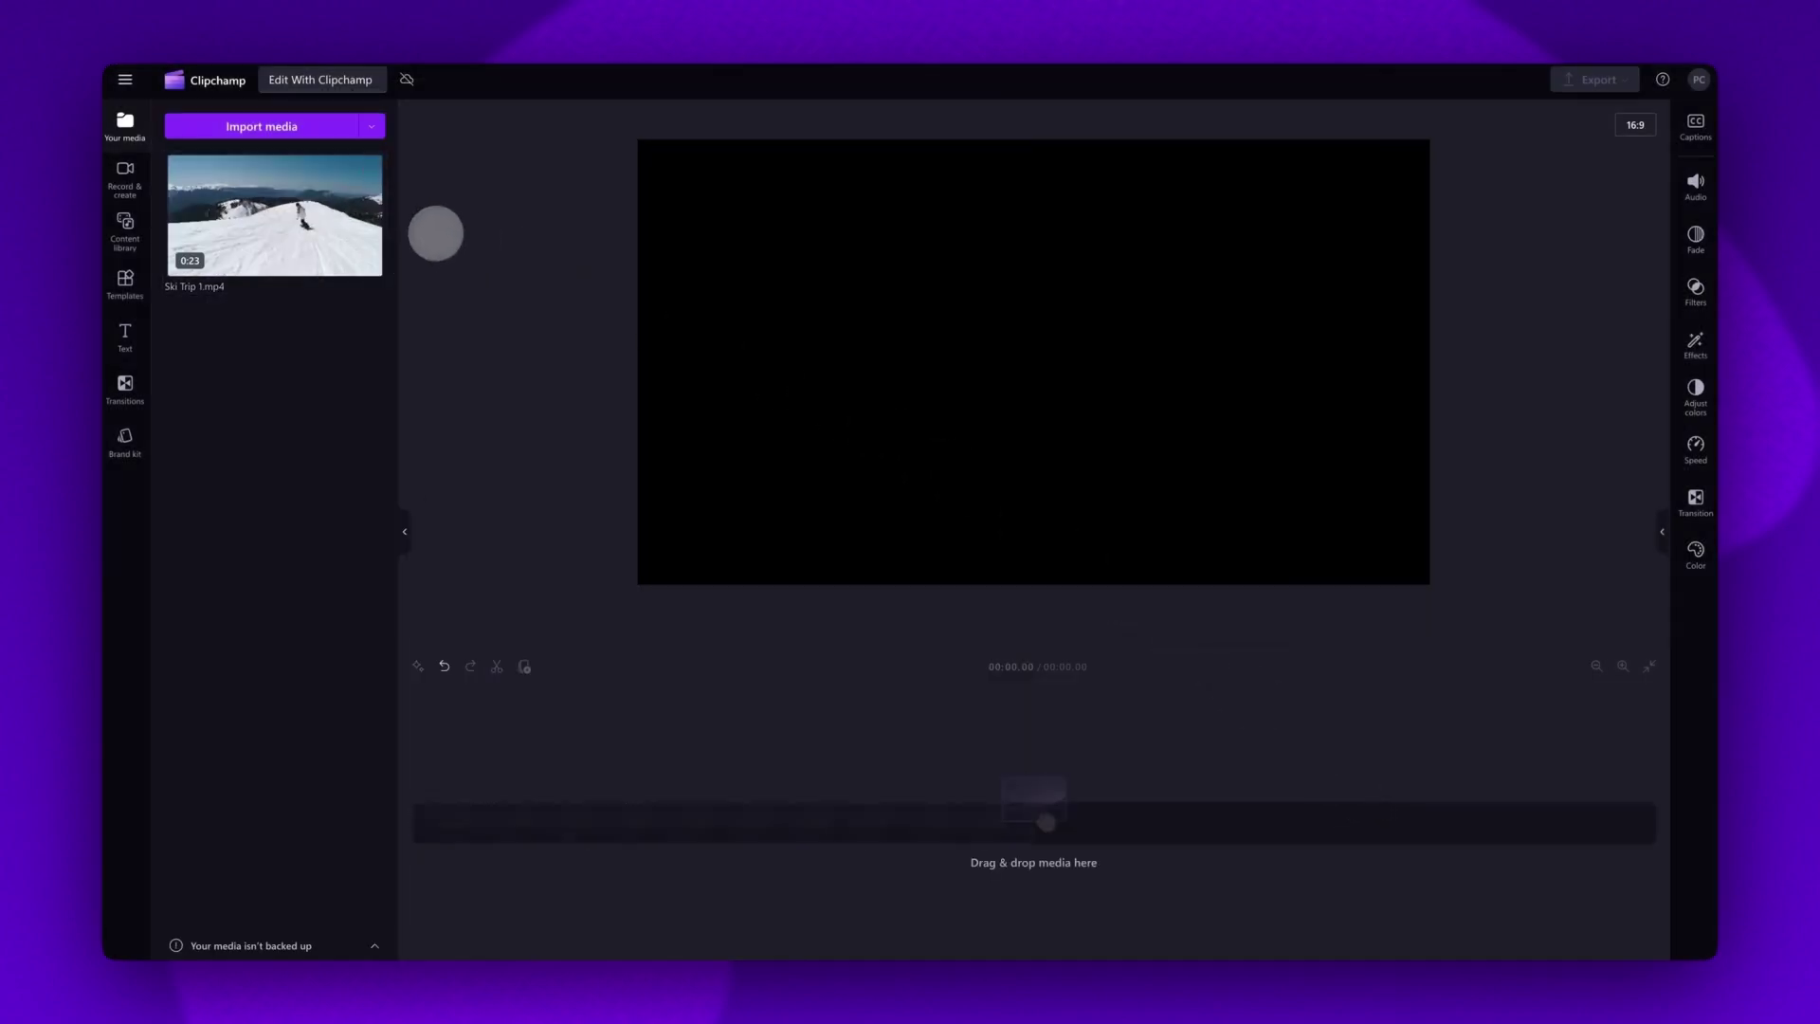
{"action": "mouse_move", "coordinate": [370, 267]}
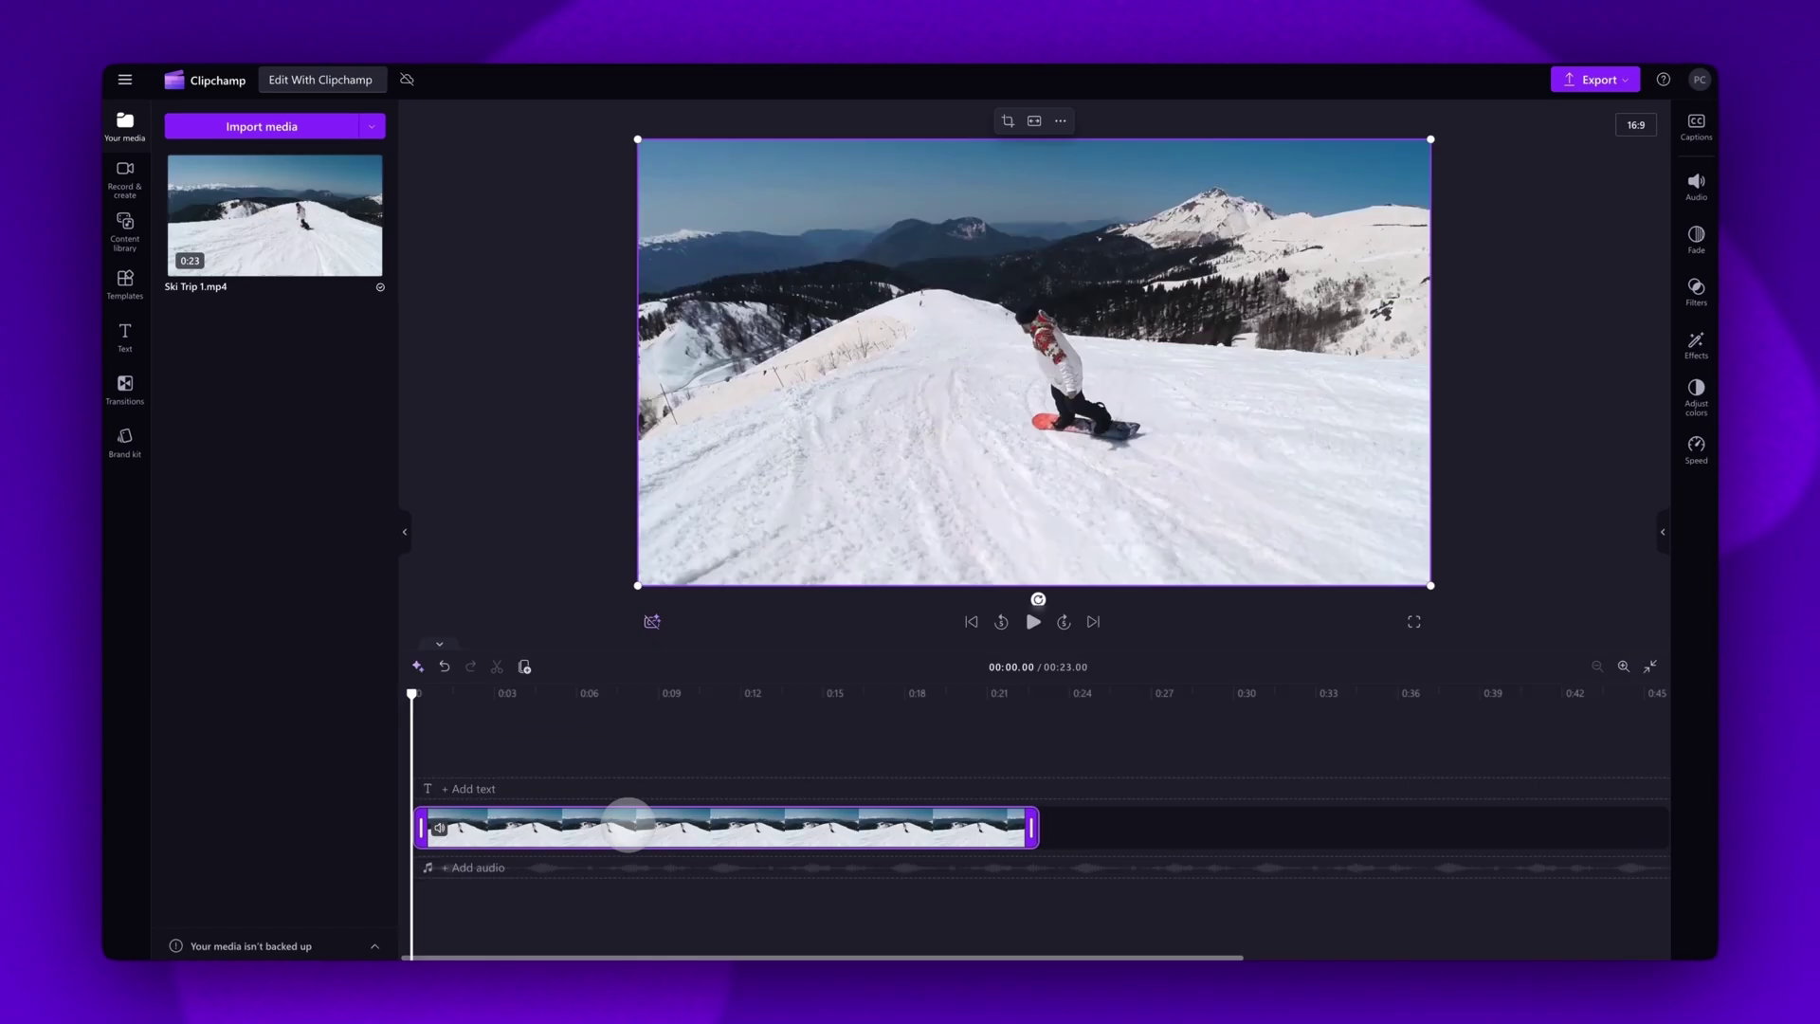
Trim about a second off the ski clip's start and its end to 17.73 s, removing the leading gap.
{"action": "left_click", "coordinate": [1032, 621]}
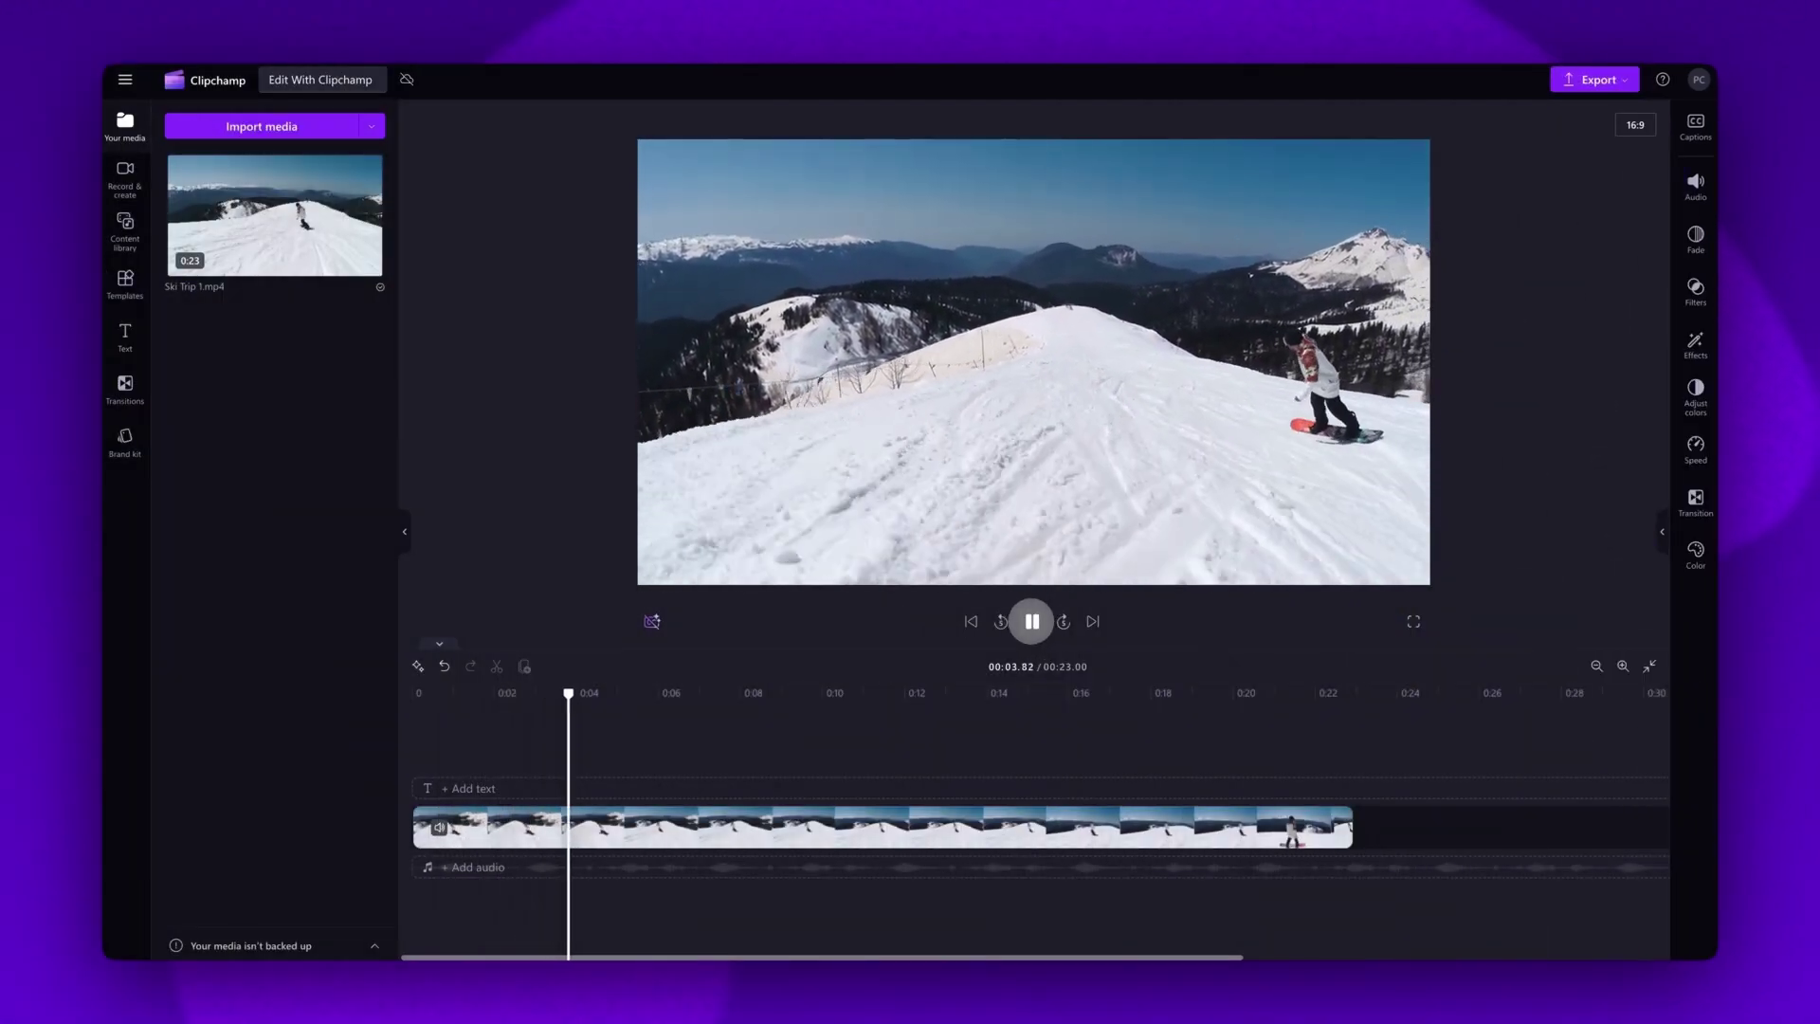
{"action": "left_click", "coordinate": [1031, 620]}
{"action": "left_click", "coordinate": [765, 817]}
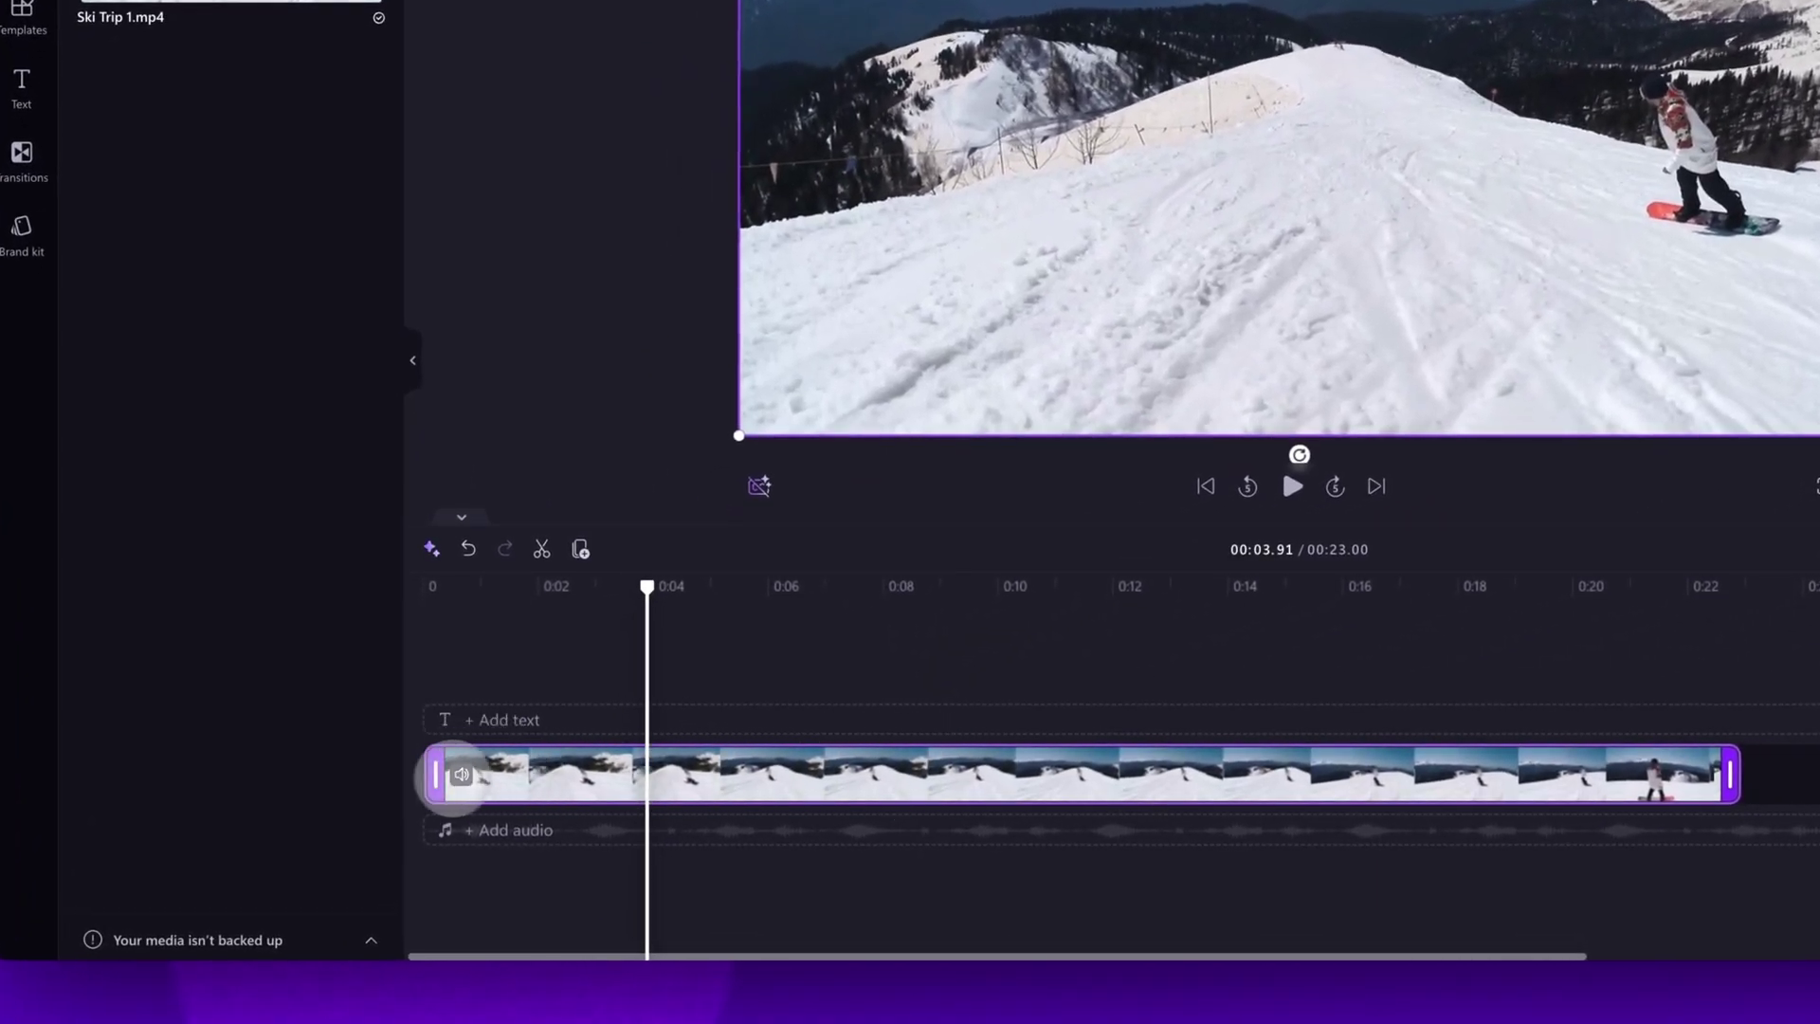
{"action": "left_click_drag", "start_coordinate": [436, 772], "coordinate": [526, 766]}
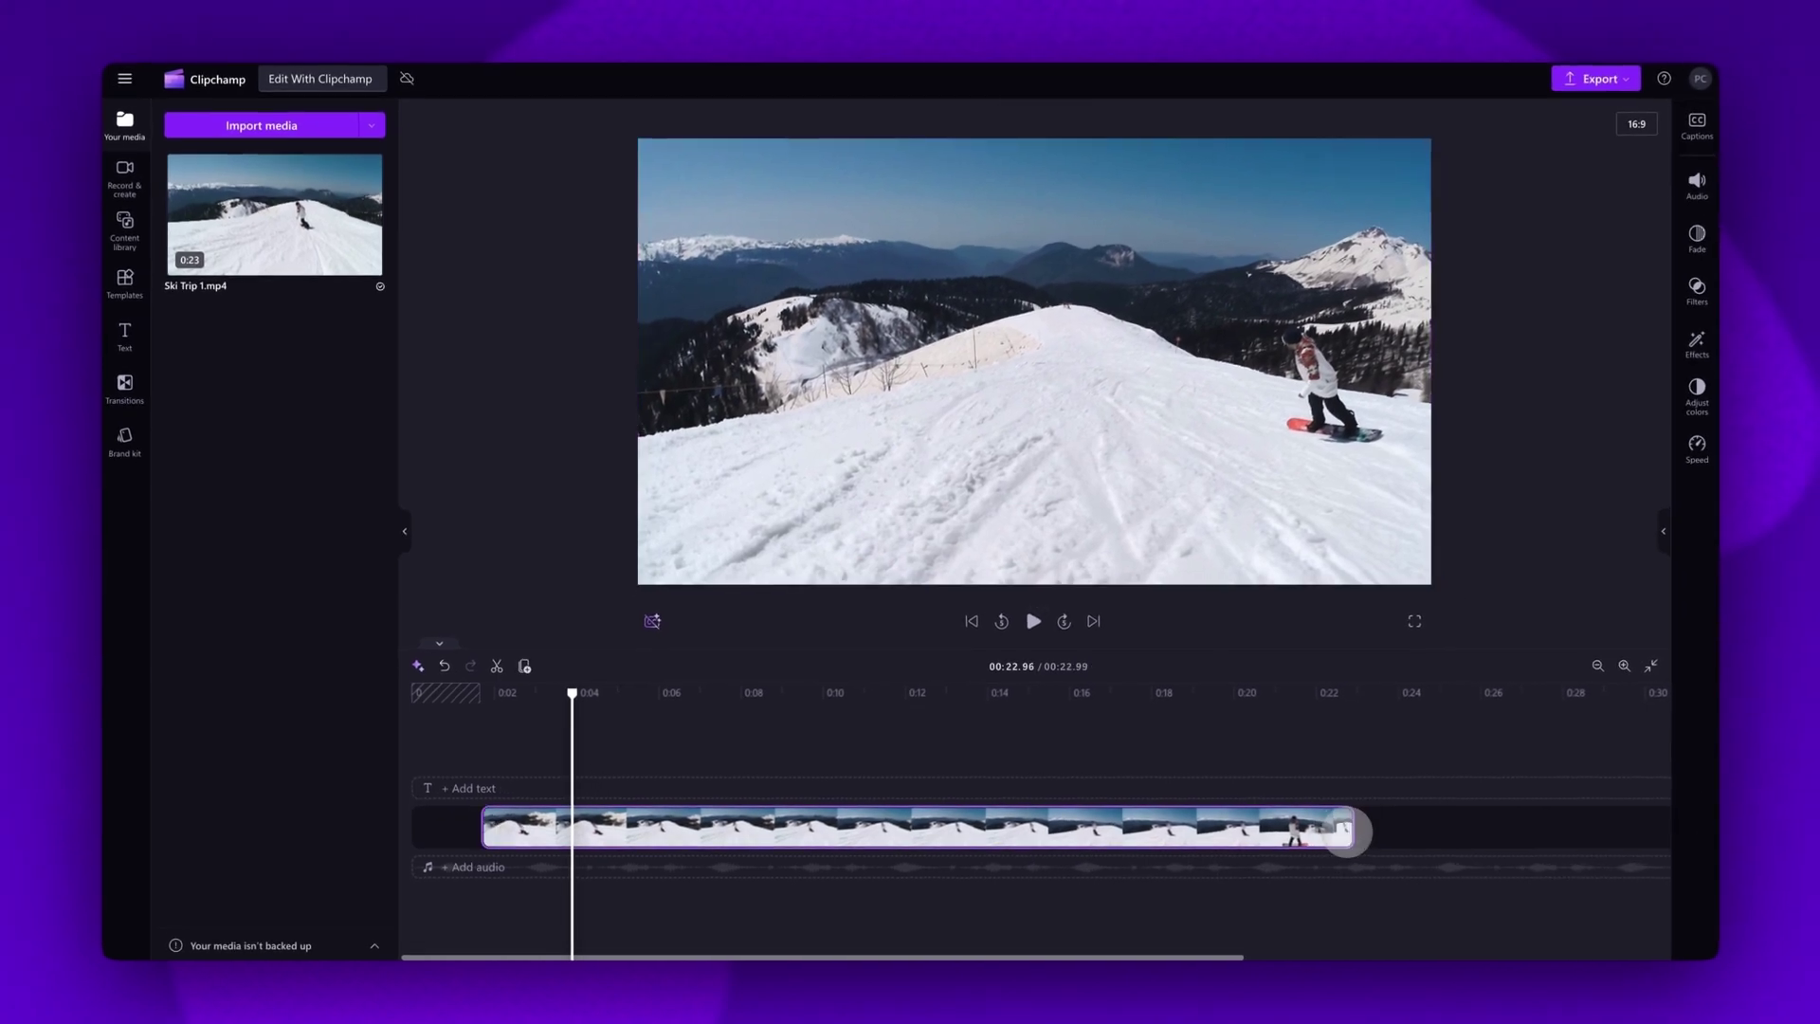
{"action": "left_click_drag", "start_coordinate": [1552, 800], "coordinate": [1281, 800]}
{"action": "left_click_drag", "start_coordinate": [1176, 827], "coordinate": [1131, 826]}
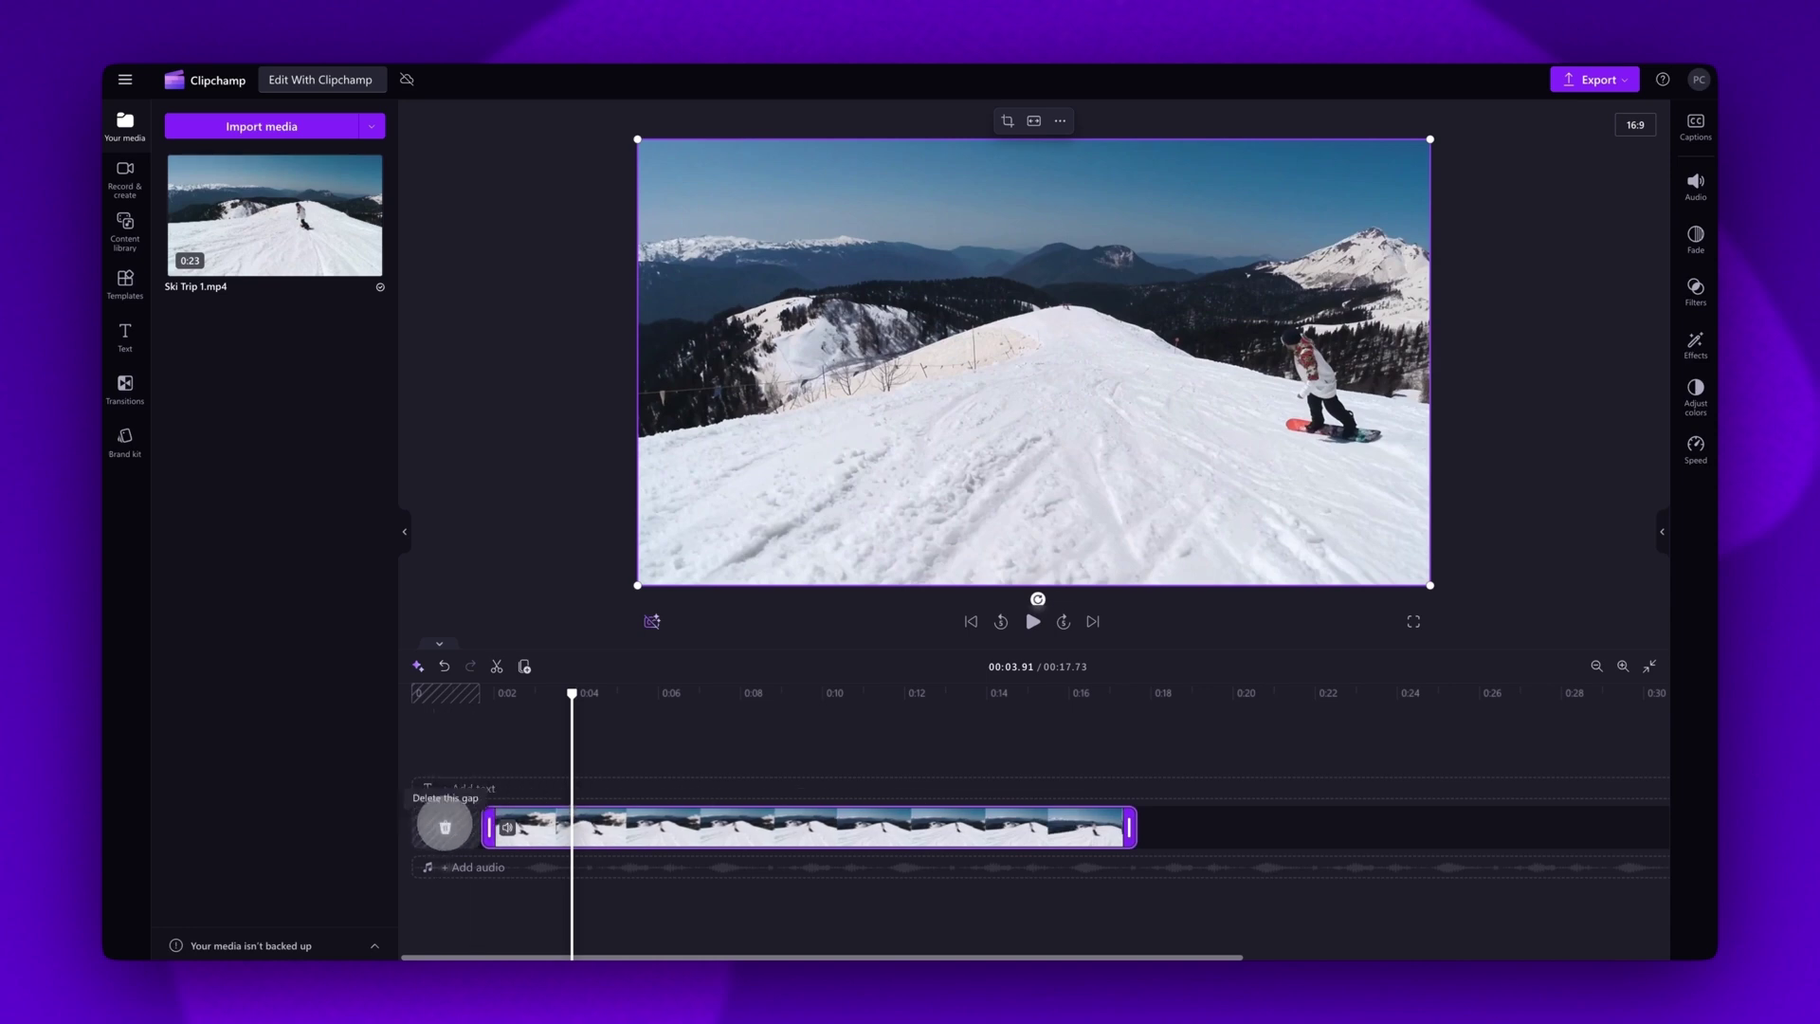
{"action": "left_click", "coordinate": [444, 826]}
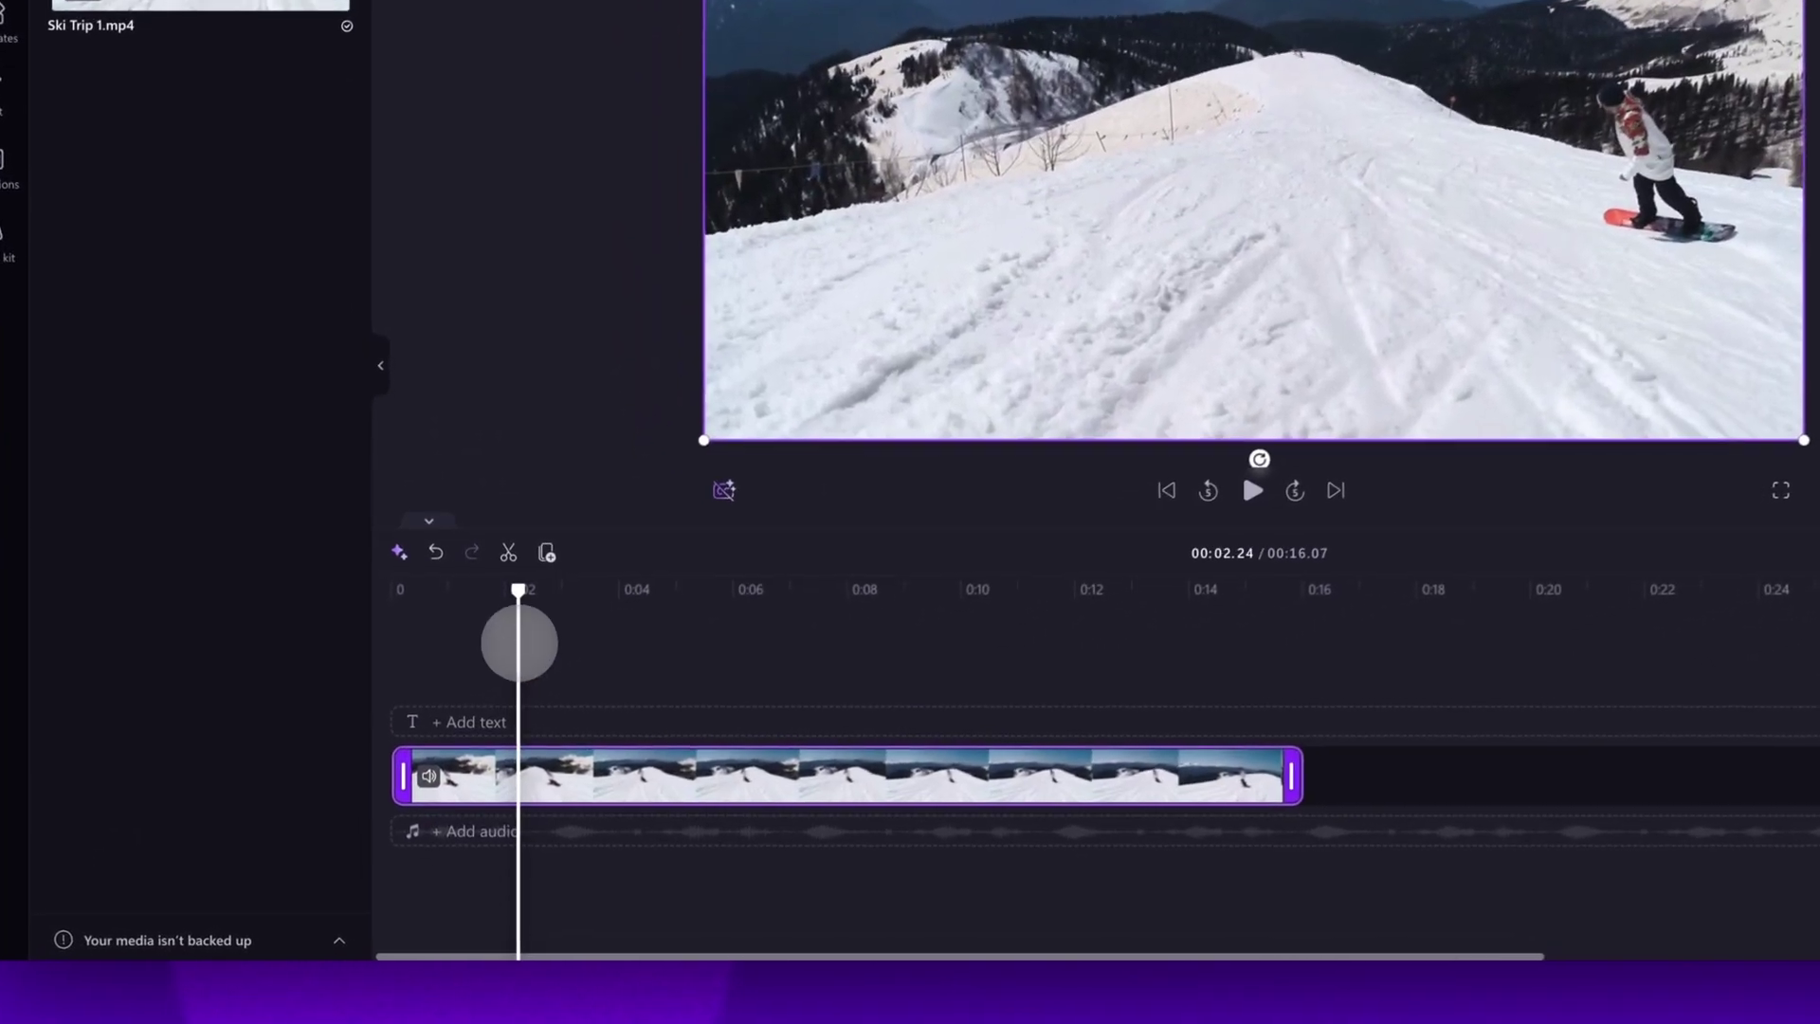
Split the ski clip at 0:08.33 and again at 0:10.63.
{"action": "left_click_drag", "start_coordinate": [503, 729], "coordinate": [558, 758]}
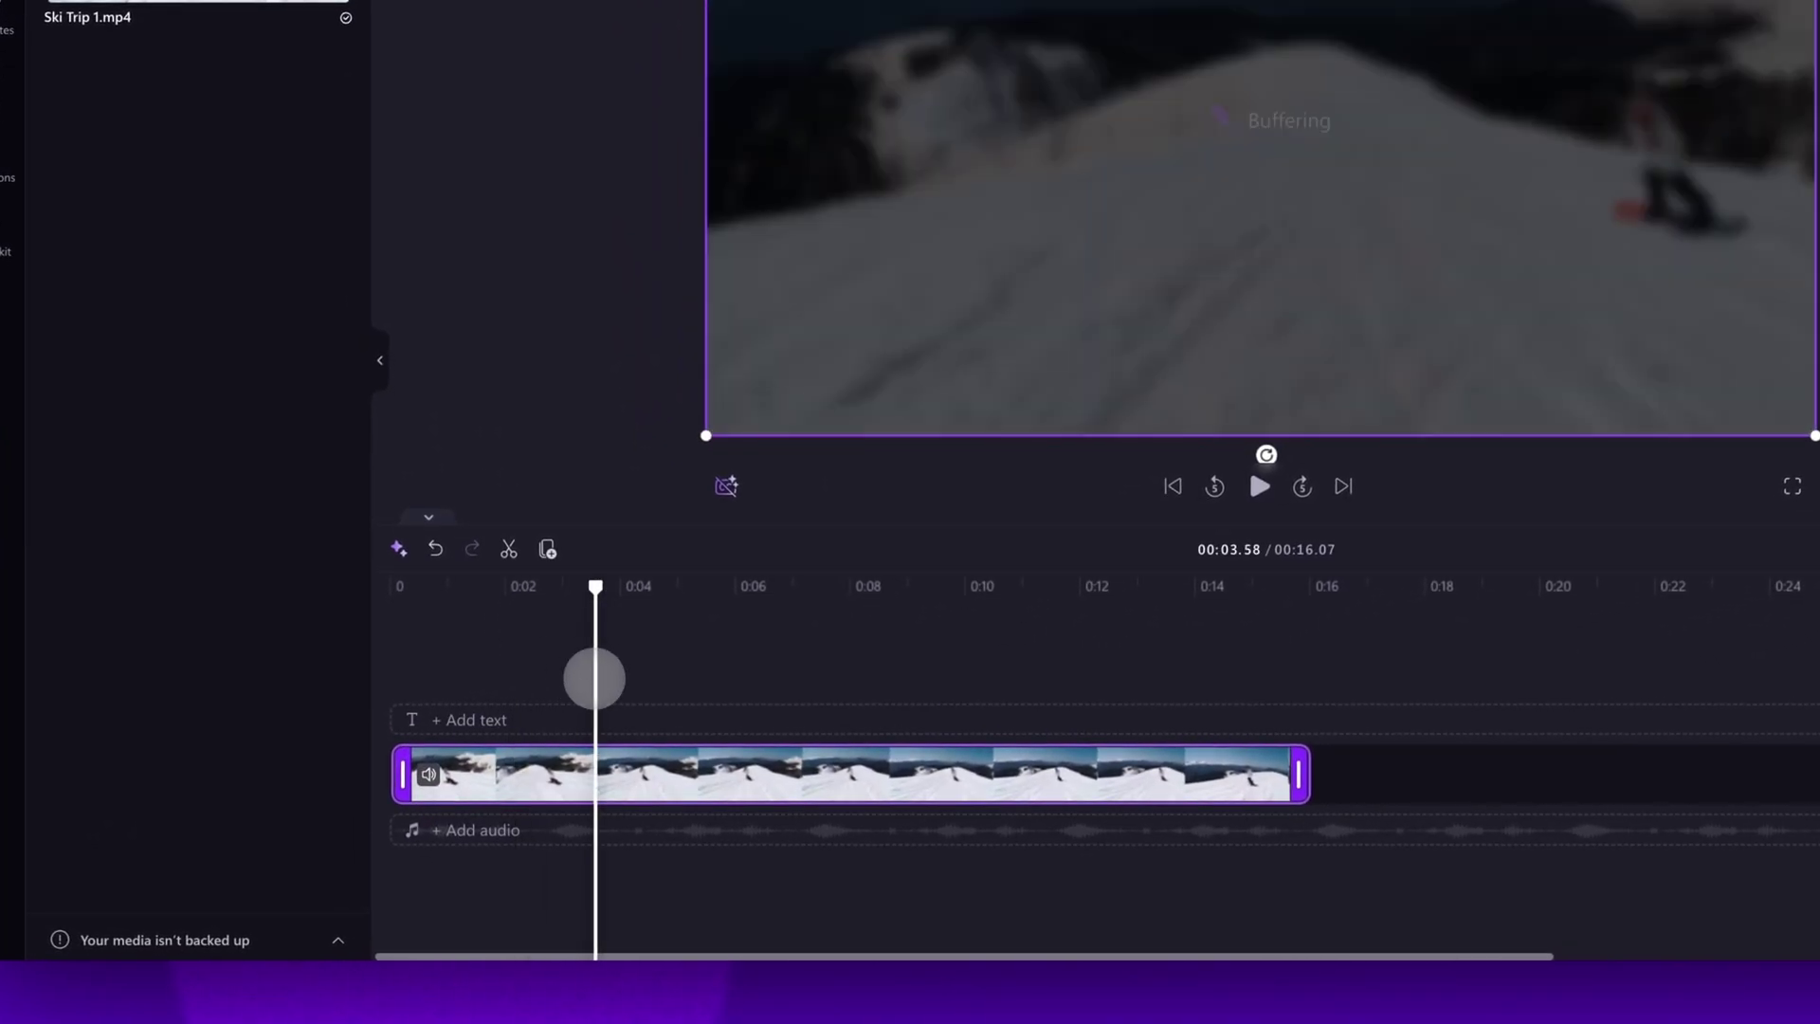
{"action": "left_click_drag", "start_coordinate": [595, 679], "coordinate": [868, 707]}
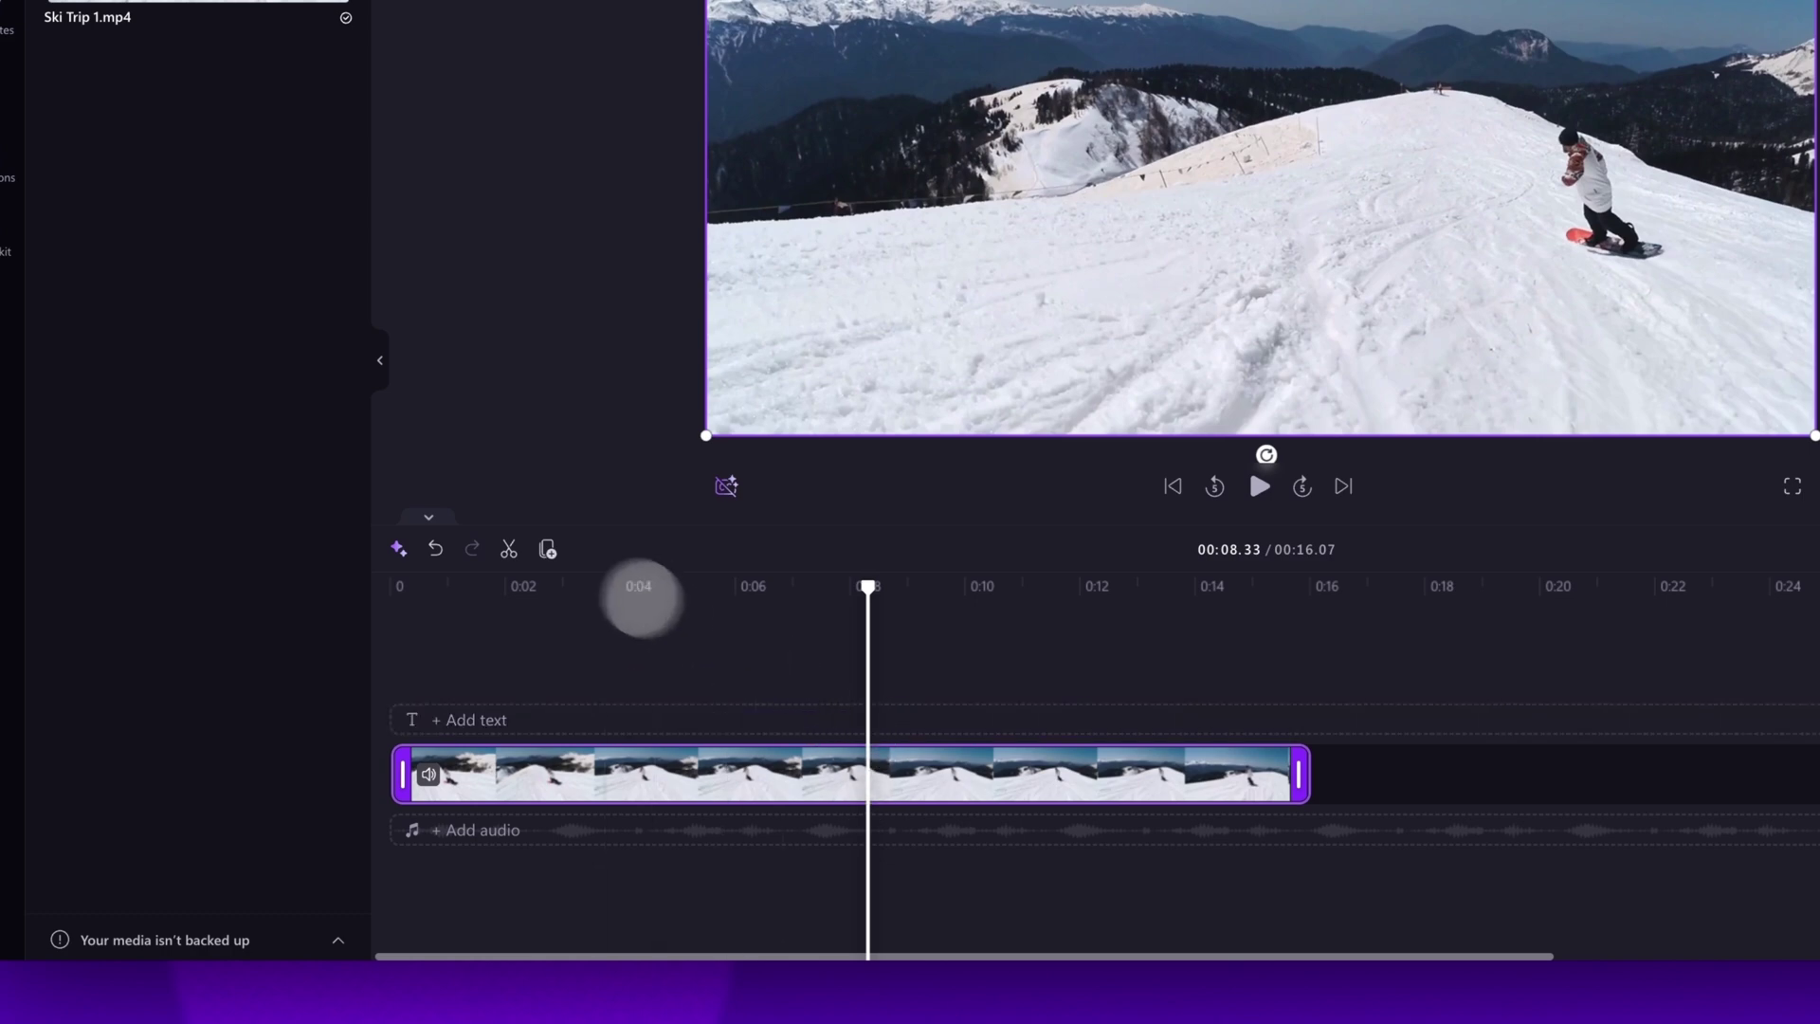
{"action": "left_click", "coordinate": [508, 548]}
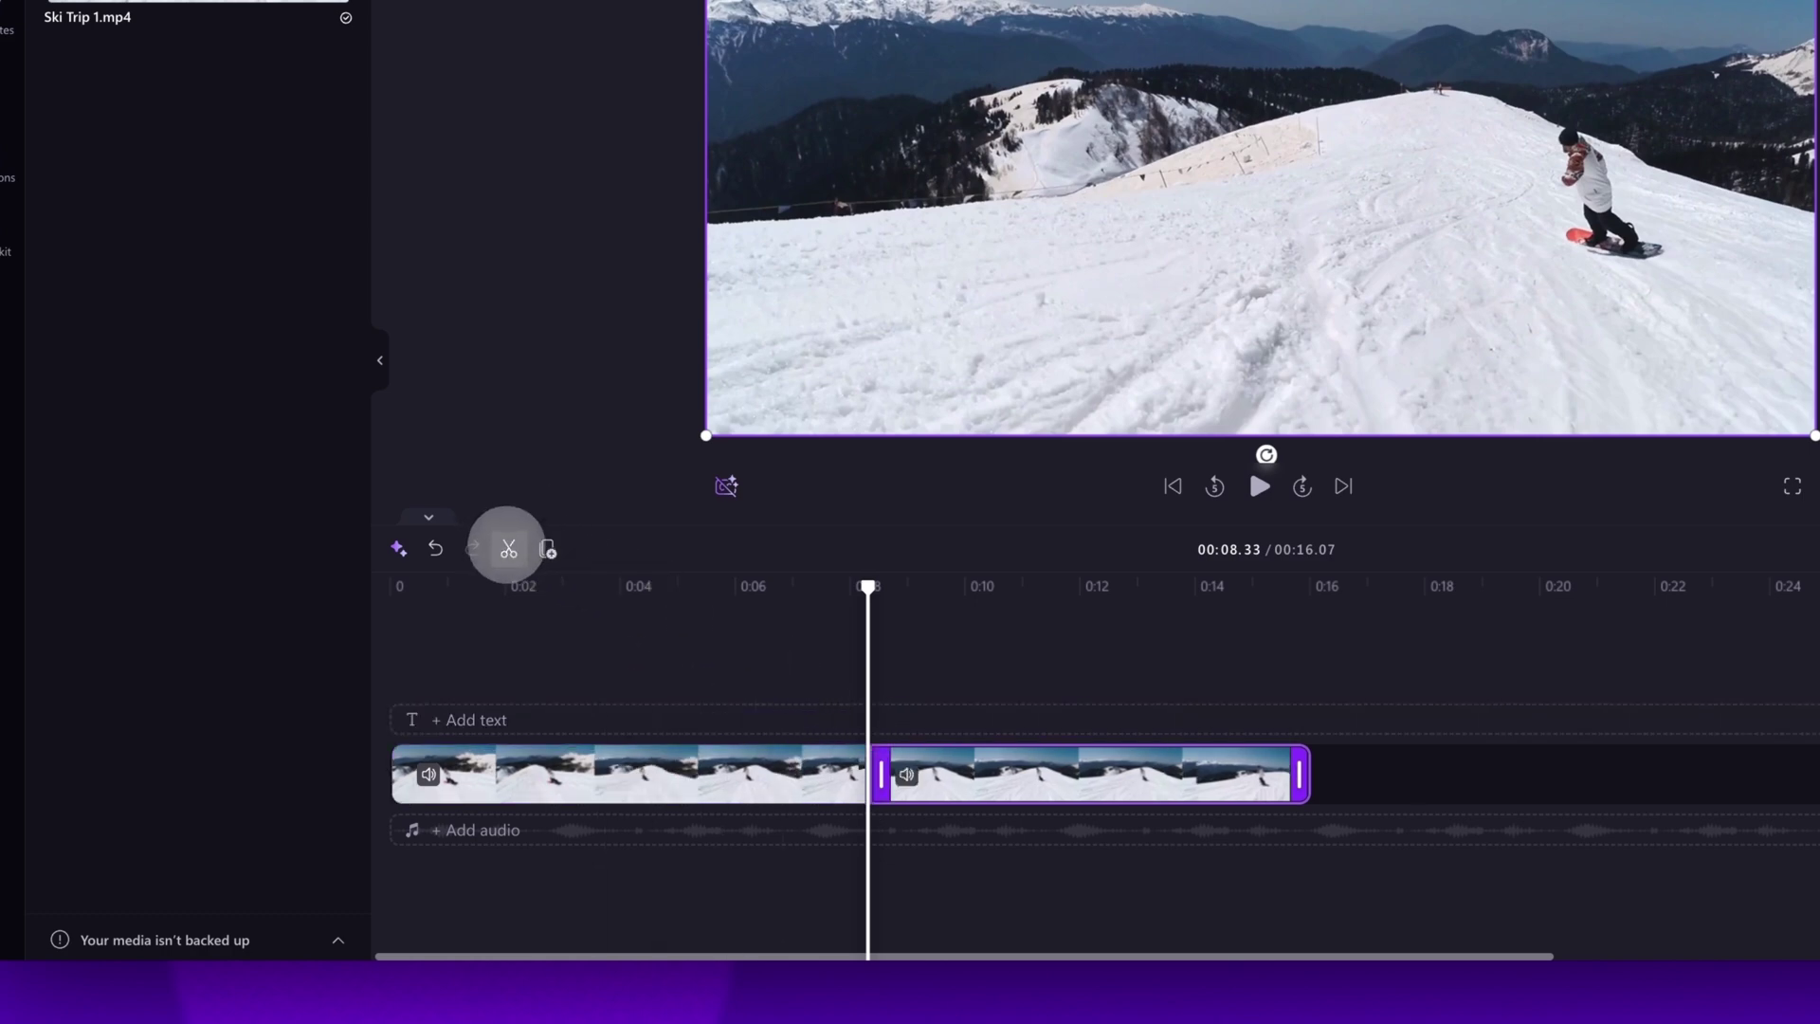
{"action": "left_click_drag", "start_coordinate": [868, 647], "coordinate": [999, 663]}
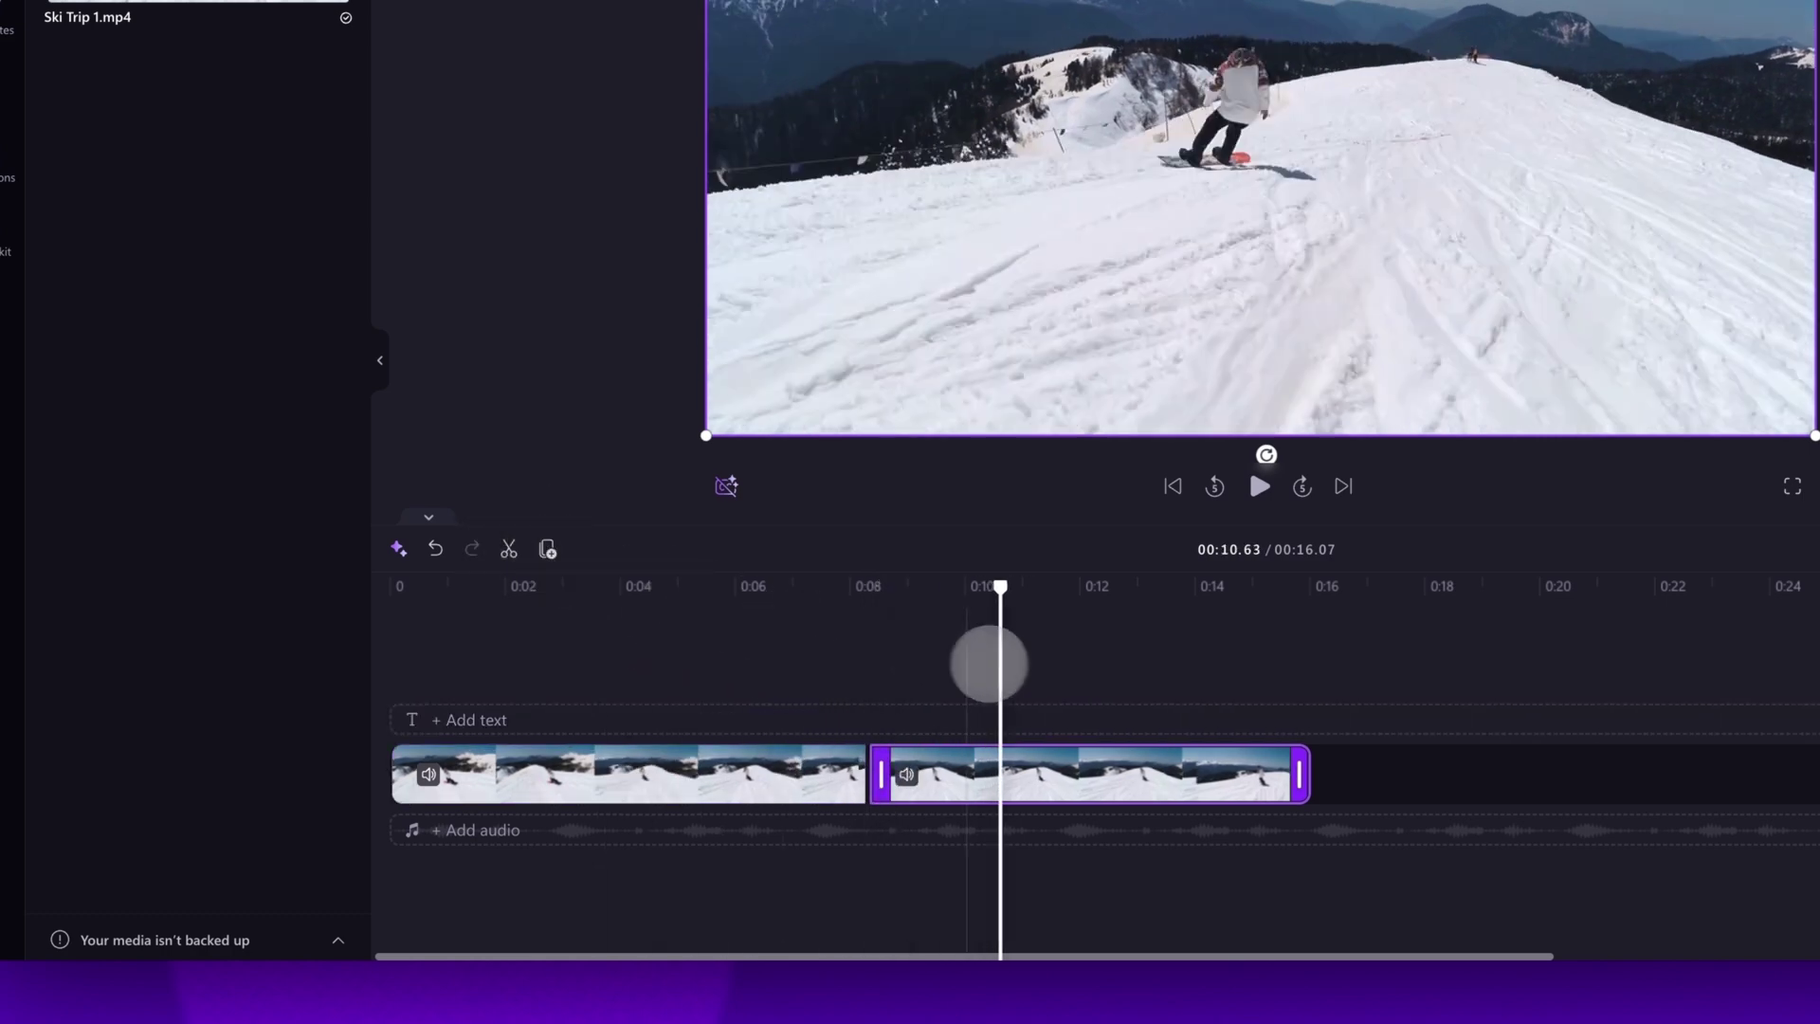
{"action": "left_click", "coordinate": [506, 548]}
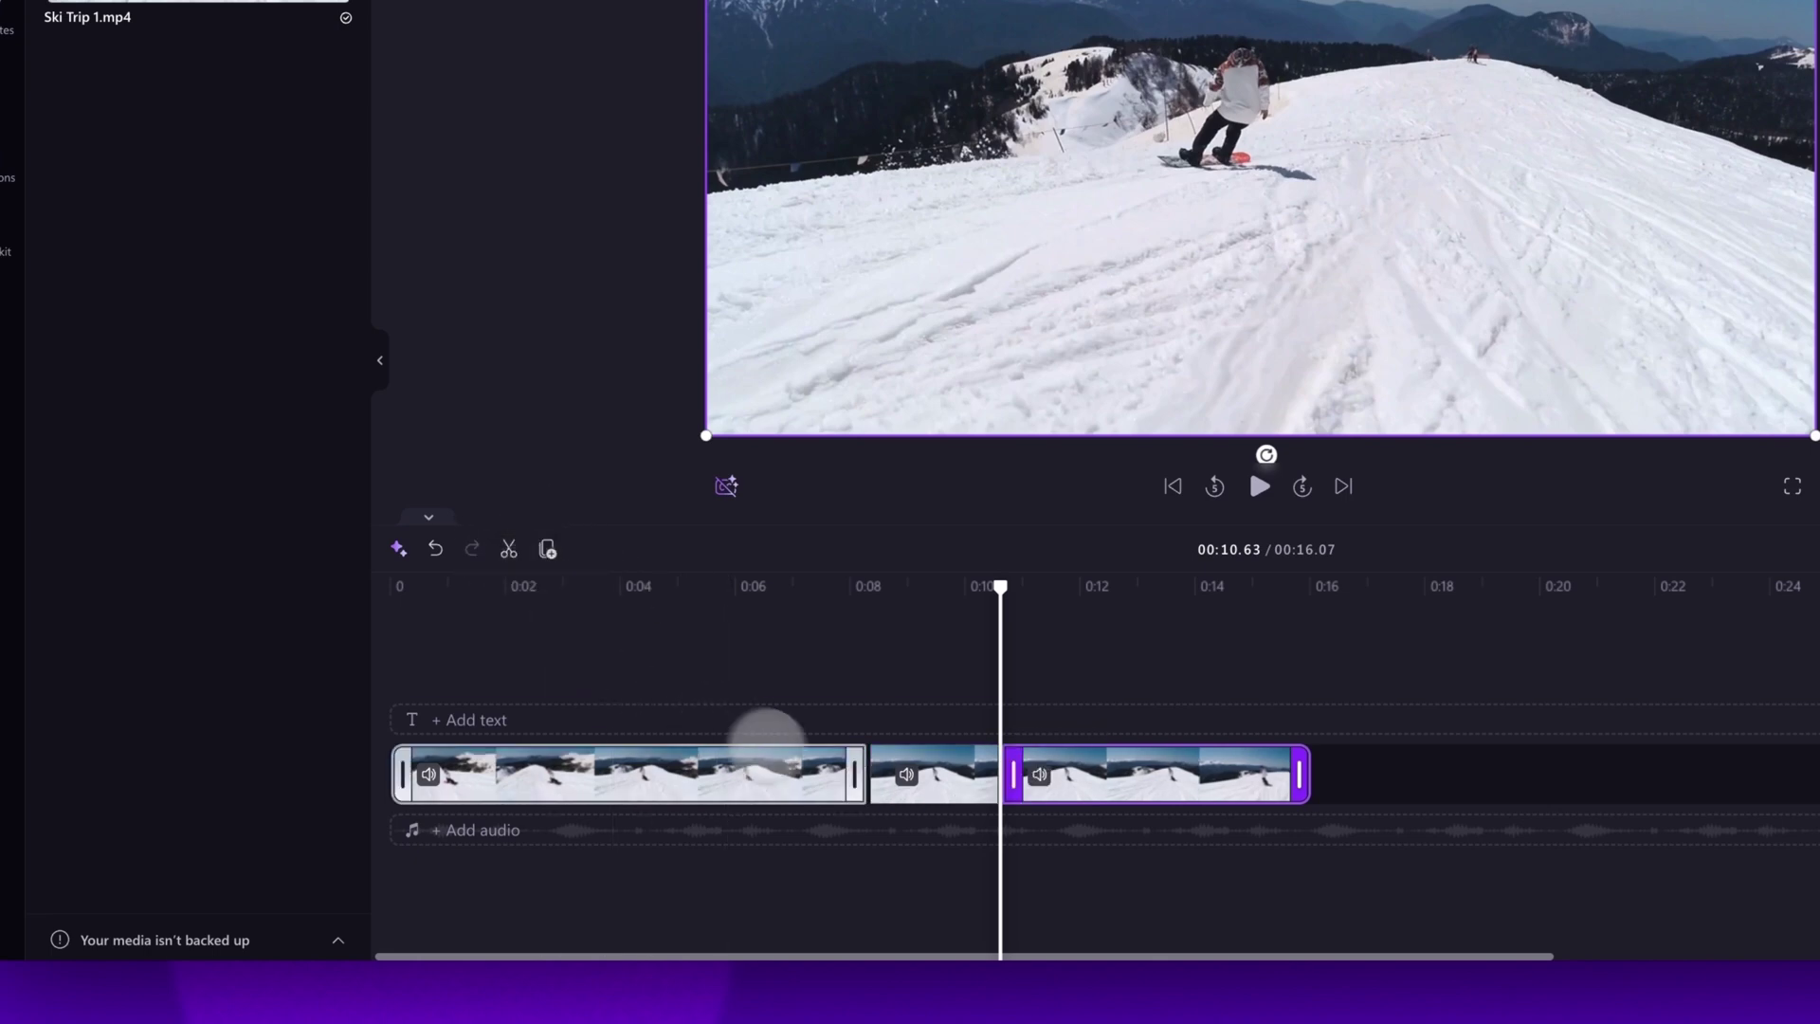
Delete the middle piece between the two splits and close the gap it leaves.
{"action": "left_click", "coordinate": [952, 763]}
{"action": "left_click", "coordinate": [945, 768]}
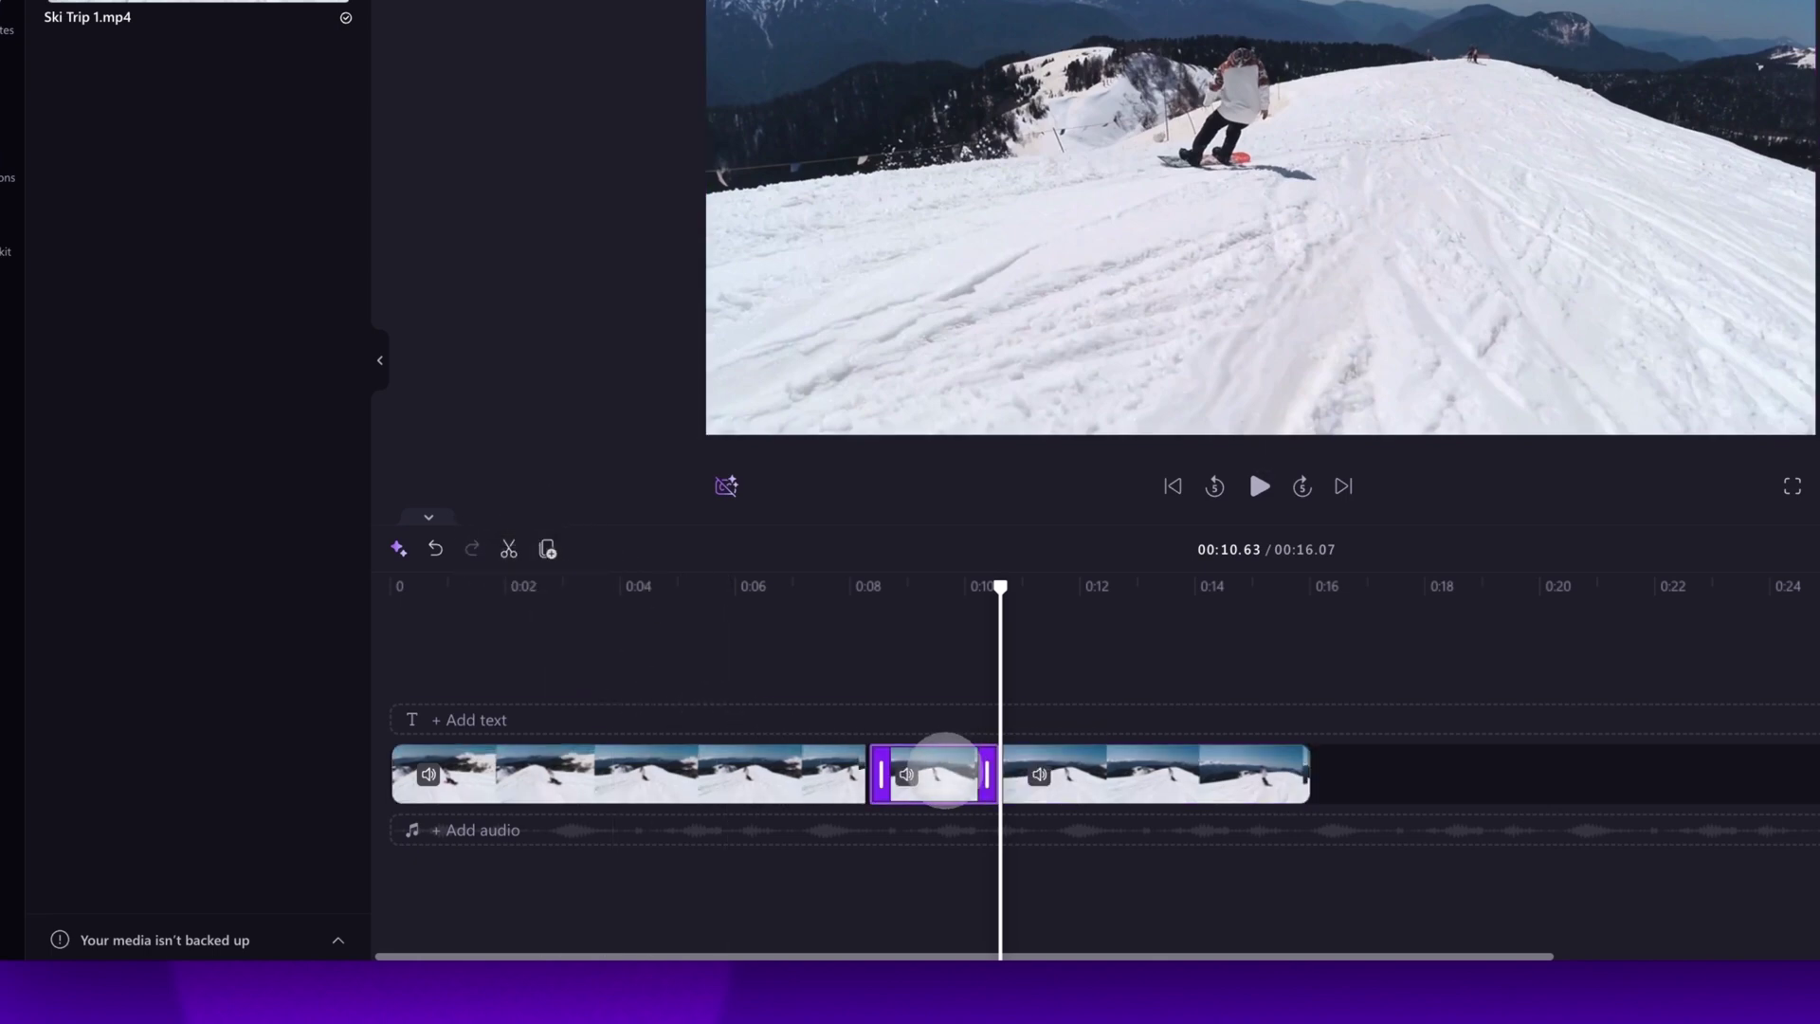
{"action": "key", "text": "Delete"}
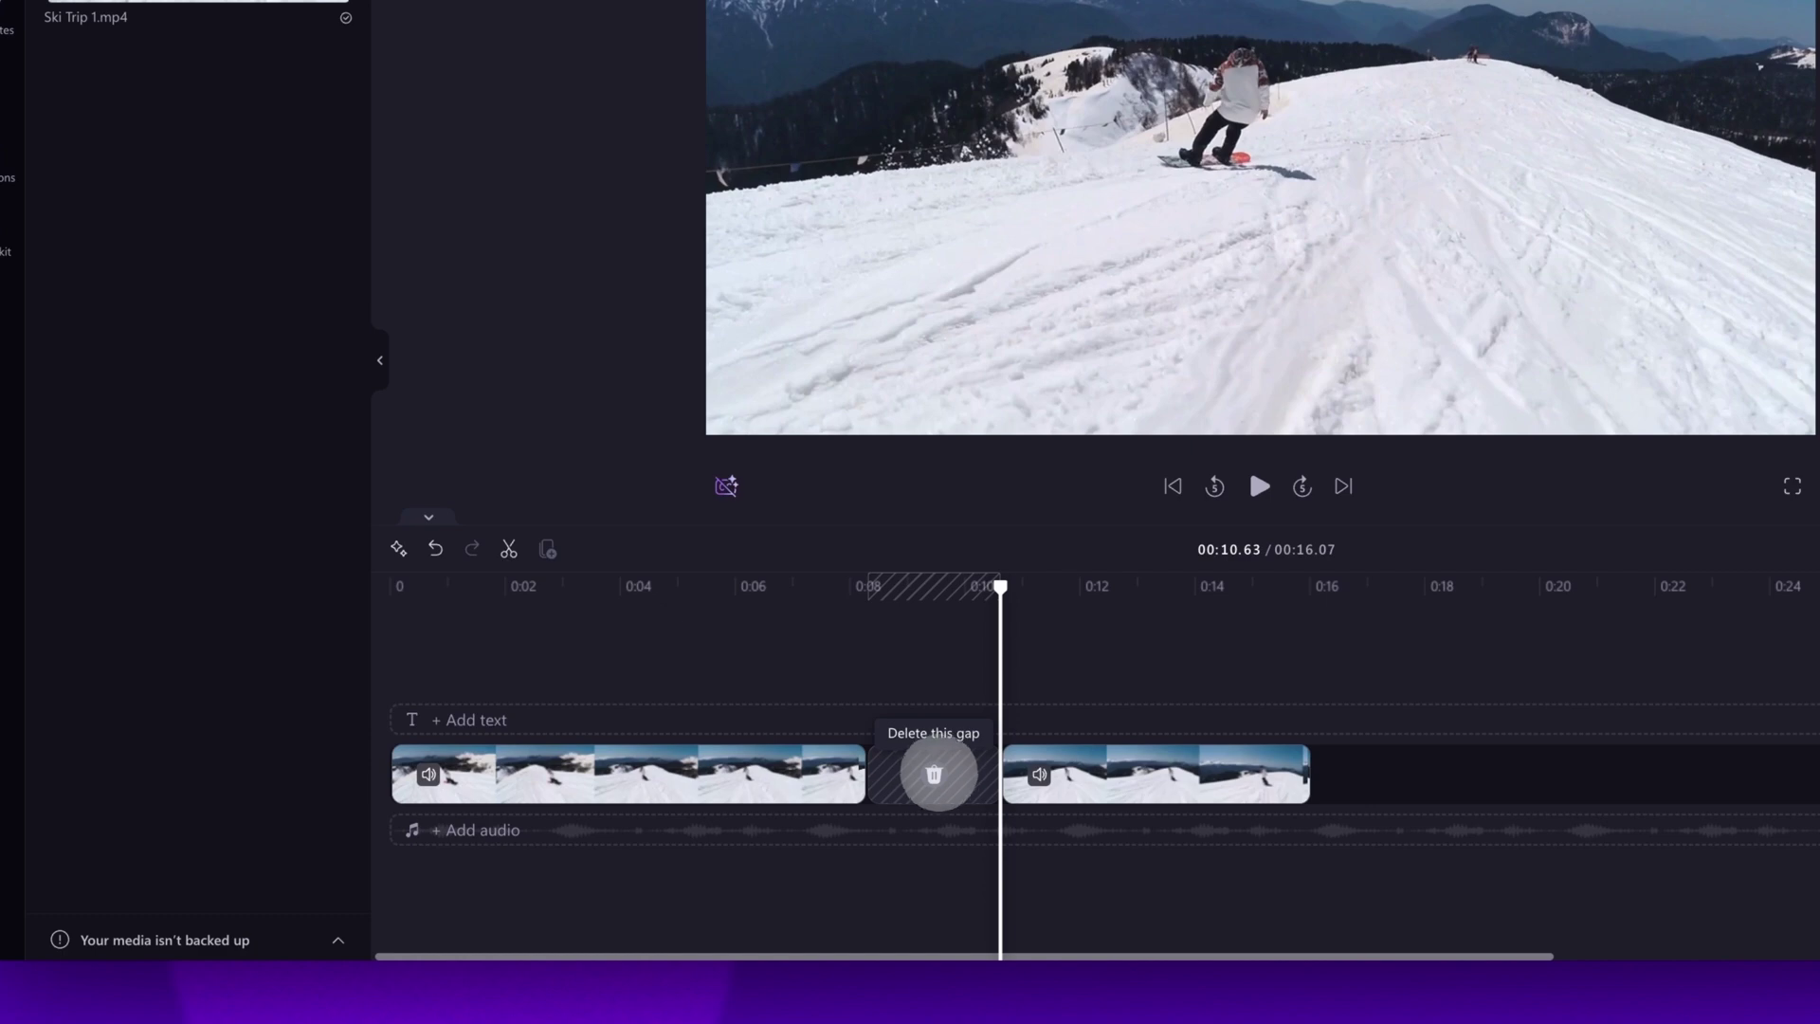
{"action": "left_click", "coordinate": [934, 774]}
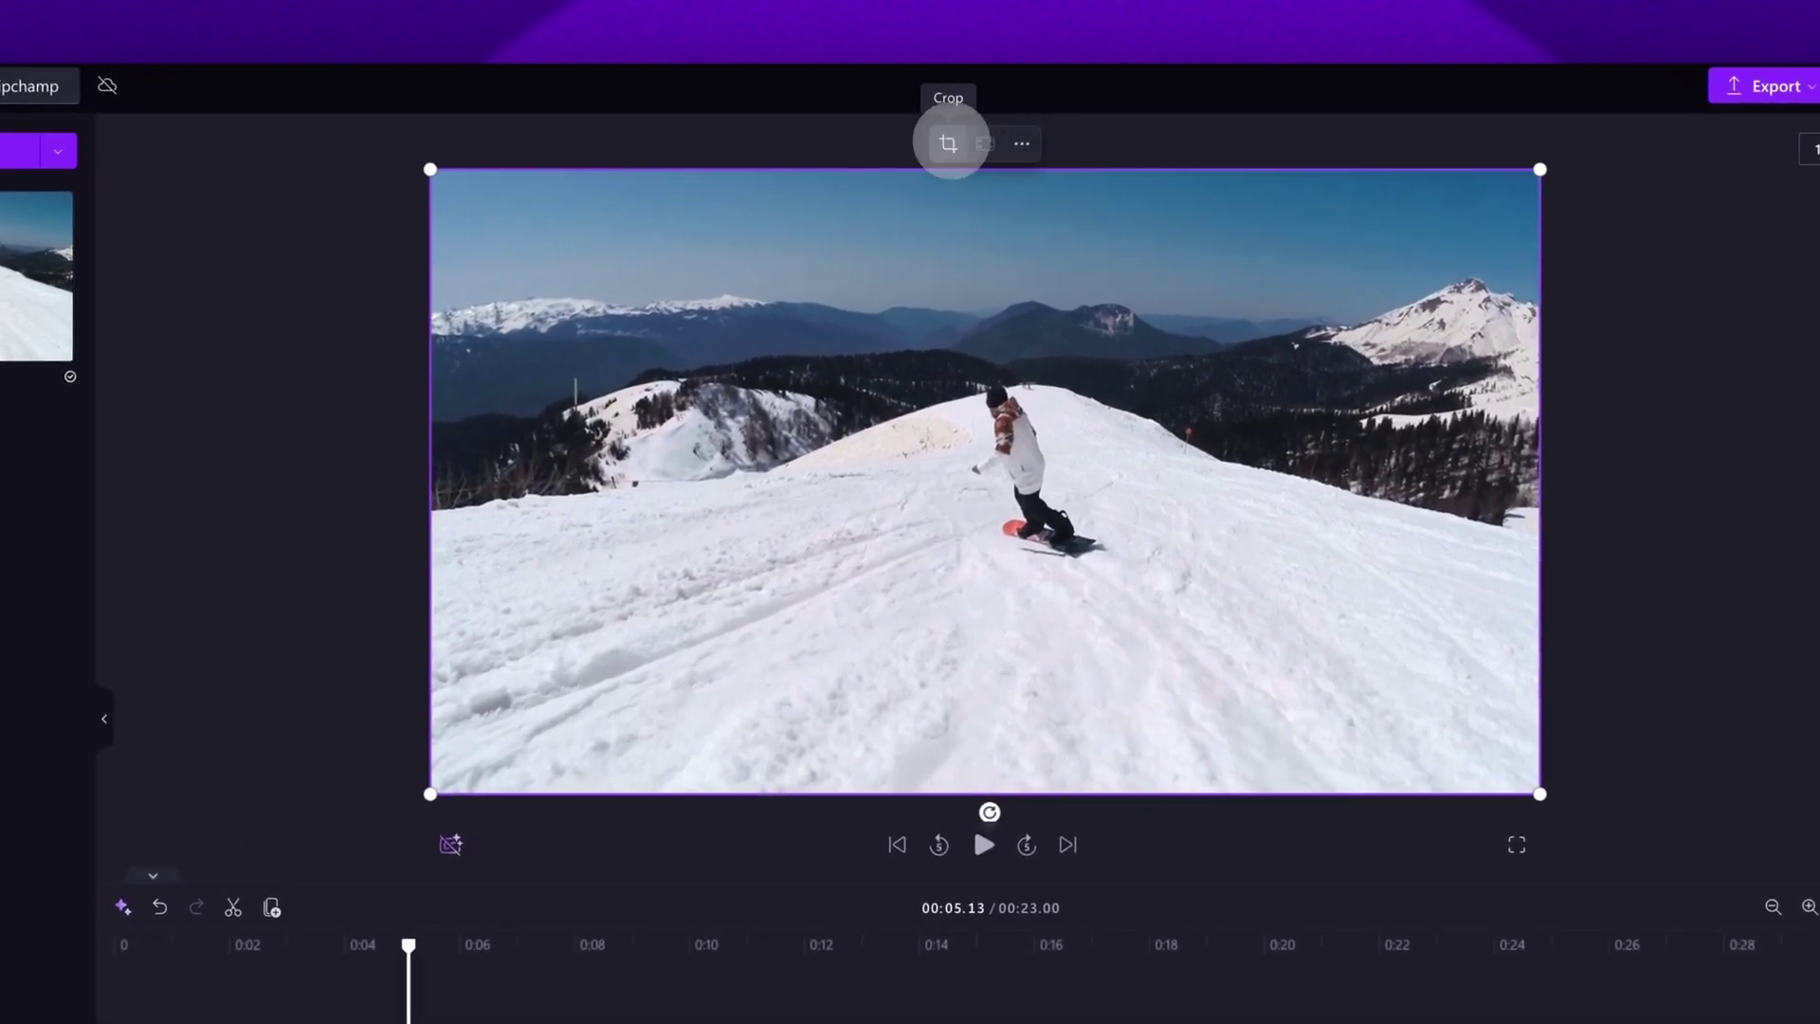
{"action": "left_click", "coordinate": [948, 143]}
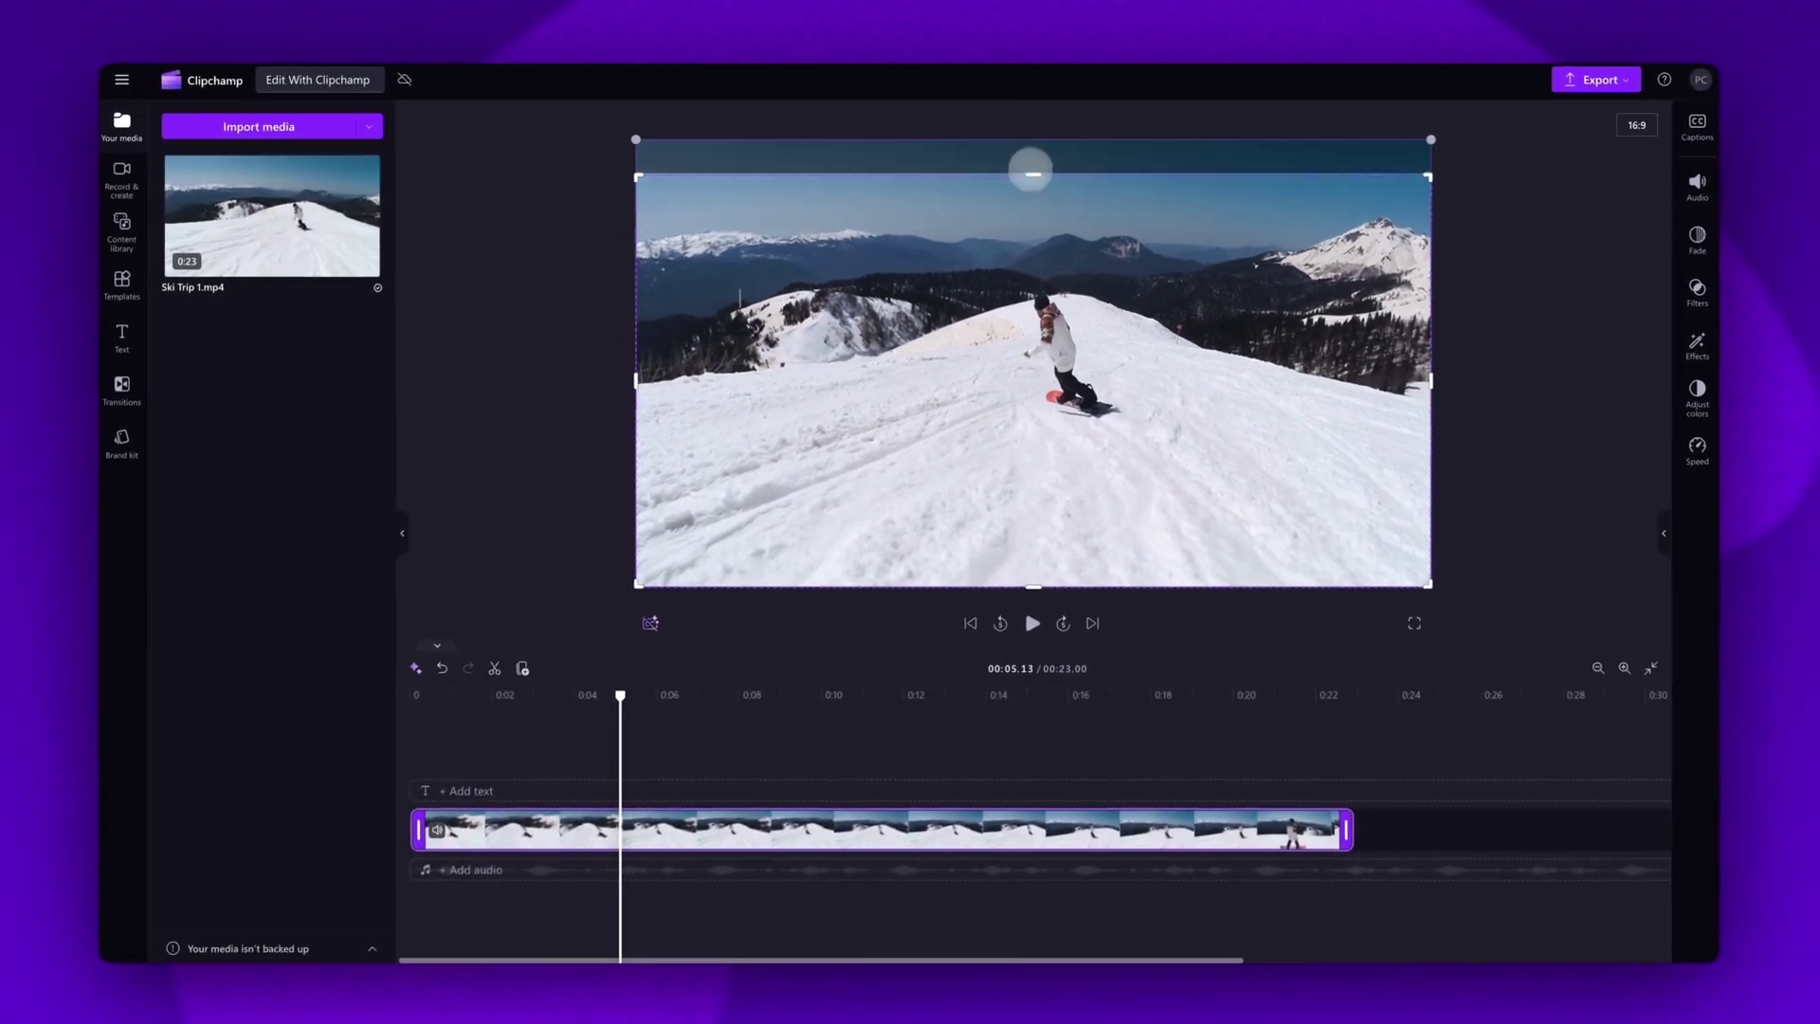
{"action": "left_click_drag", "start_coordinate": [976, 214], "coordinate": [984, 283]}
{"action": "left_click_drag", "start_coordinate": [645, 402], "coordinate": [926, 402]}
{"action": "left_click_drag", "start_coordinate": [1431, 402], "coordinate": [1199, 404]}
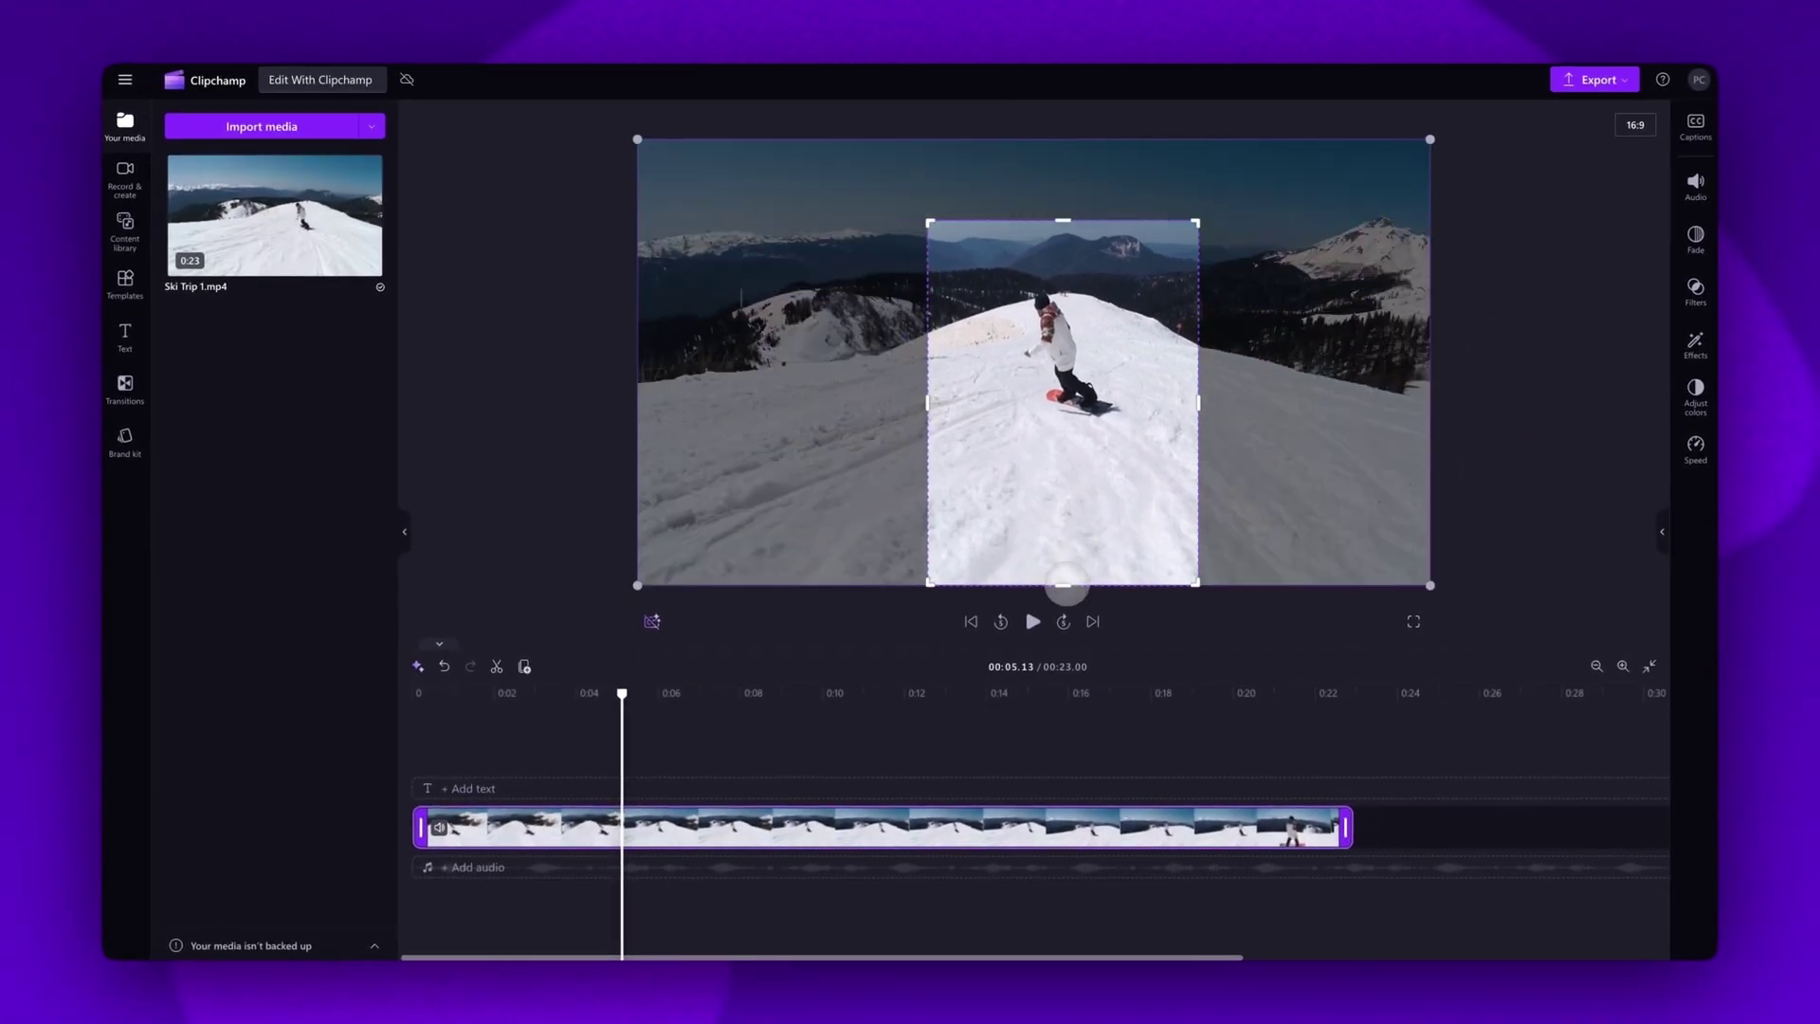
{"action": "left_click_drag", "start_coordinate": [1063, 585], "coordinate": [1074, 465]}
{"action": "left_click", "coordinate": [1049, 196]}
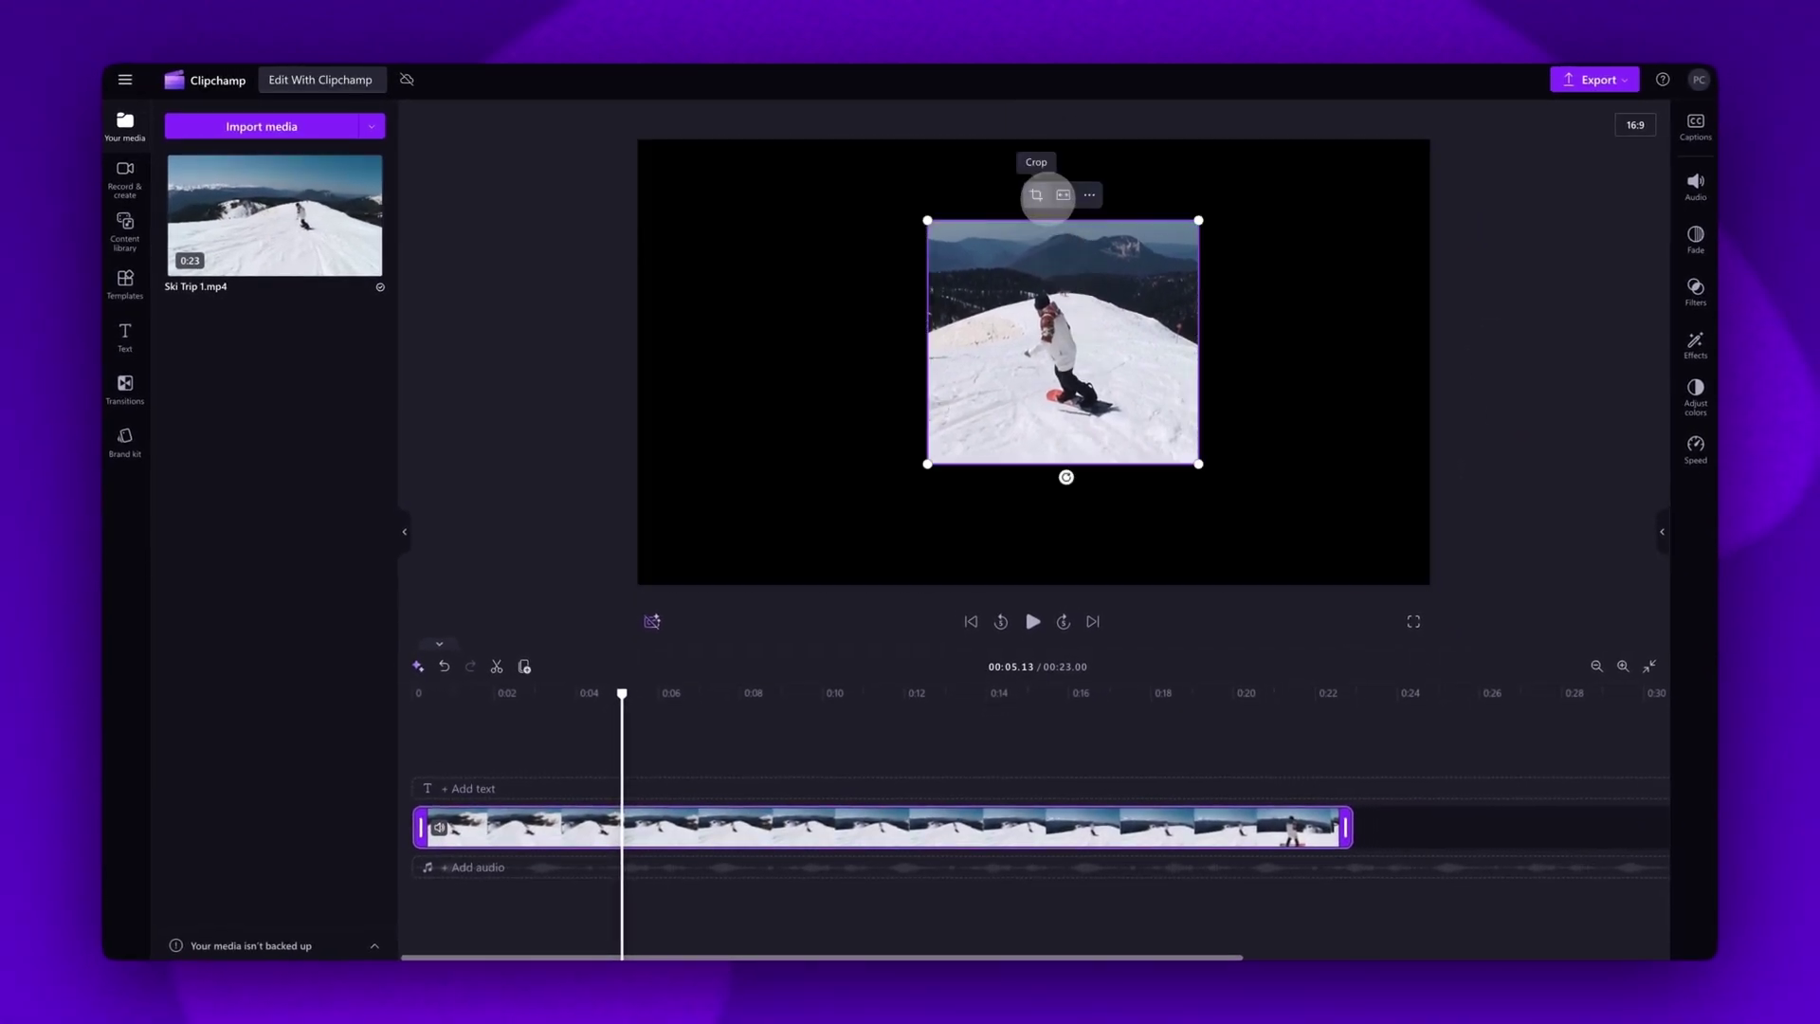
{"action": "left_click", "coordinate": [1037, 195]}
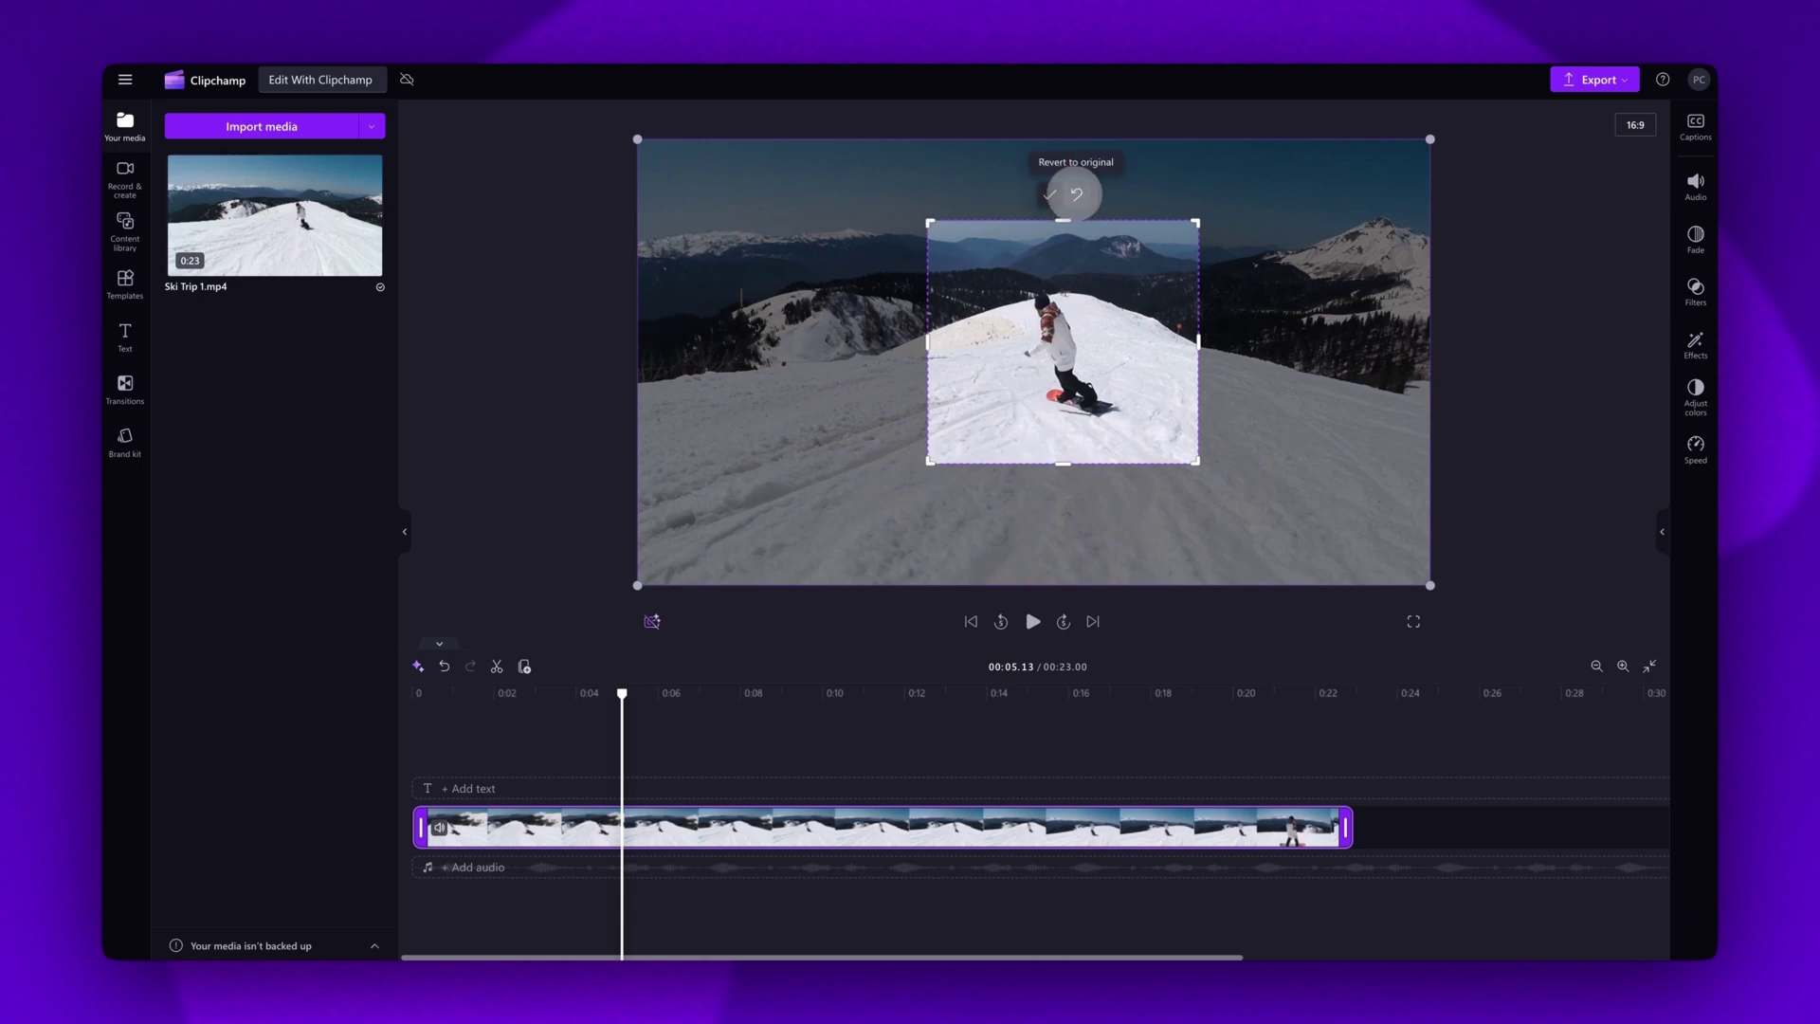
{"action": "left_click", "coordinate": [1076, 194]}
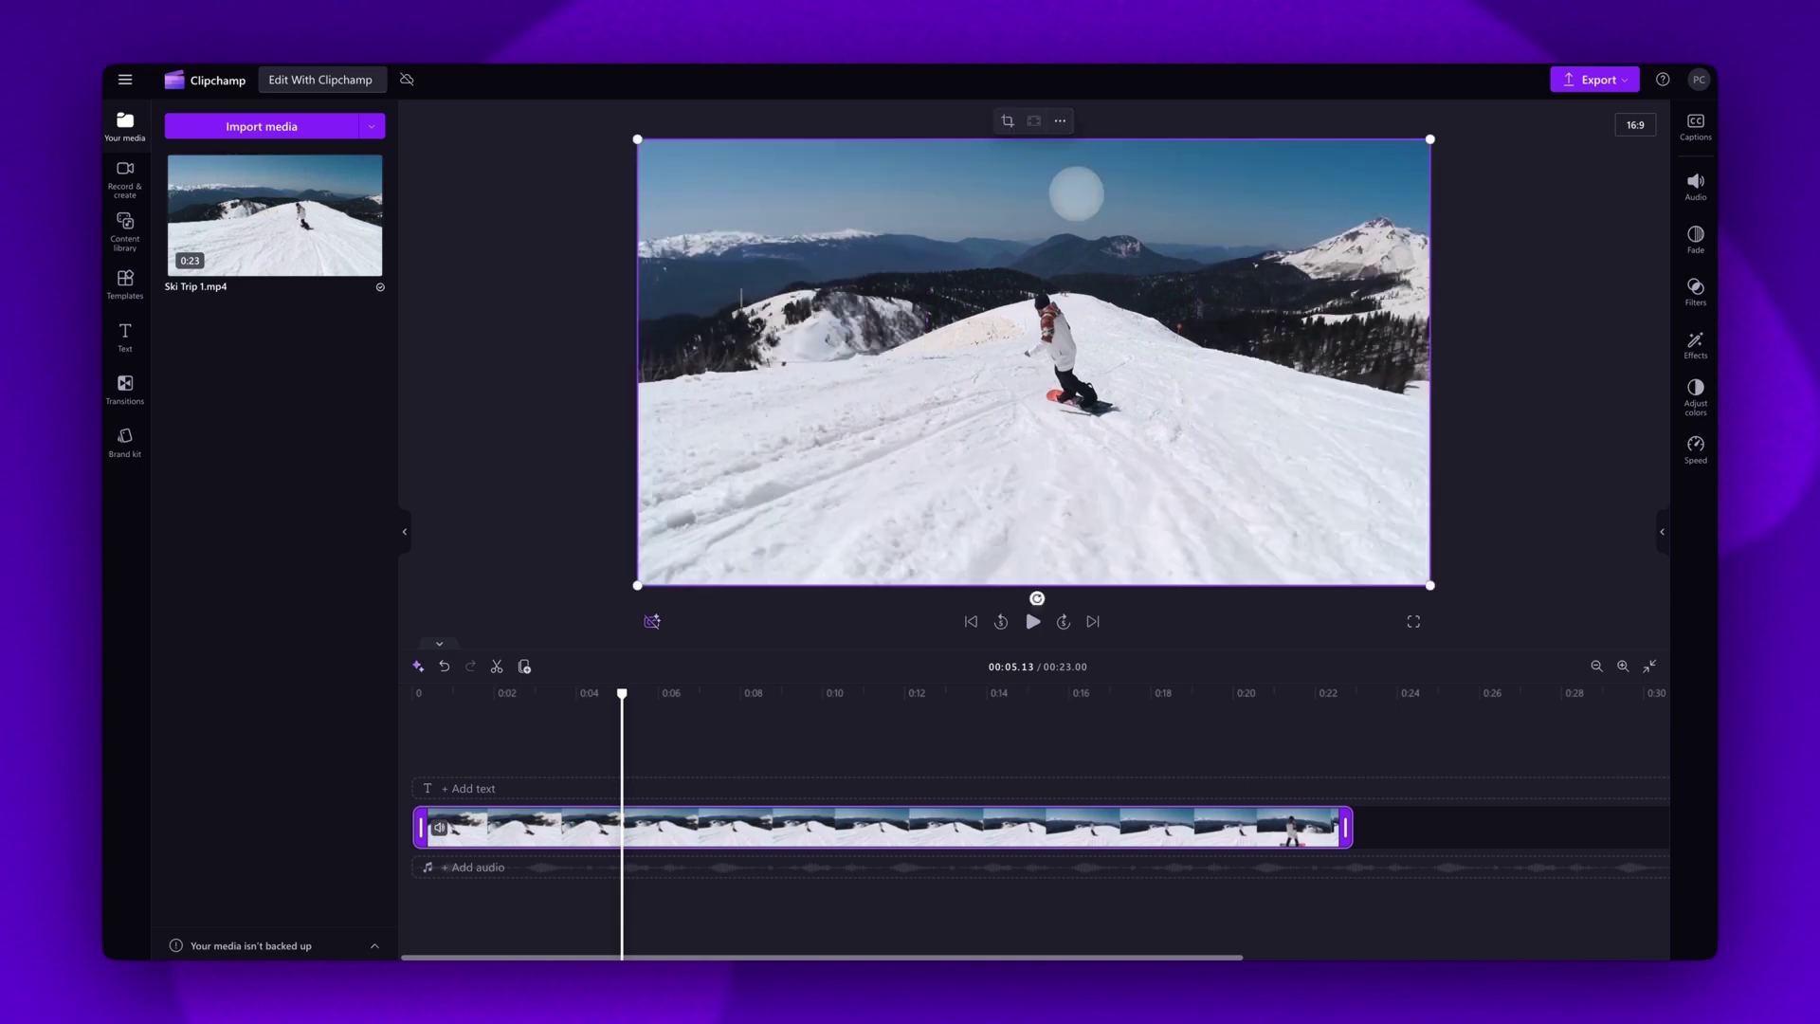
Resize, nudge and rotate the ski clip in the frame, then set it to fill the frame.
{"action": "left_click_drag", "start_coordinate": [1424, 143], "coordinate": [1348, 312]}
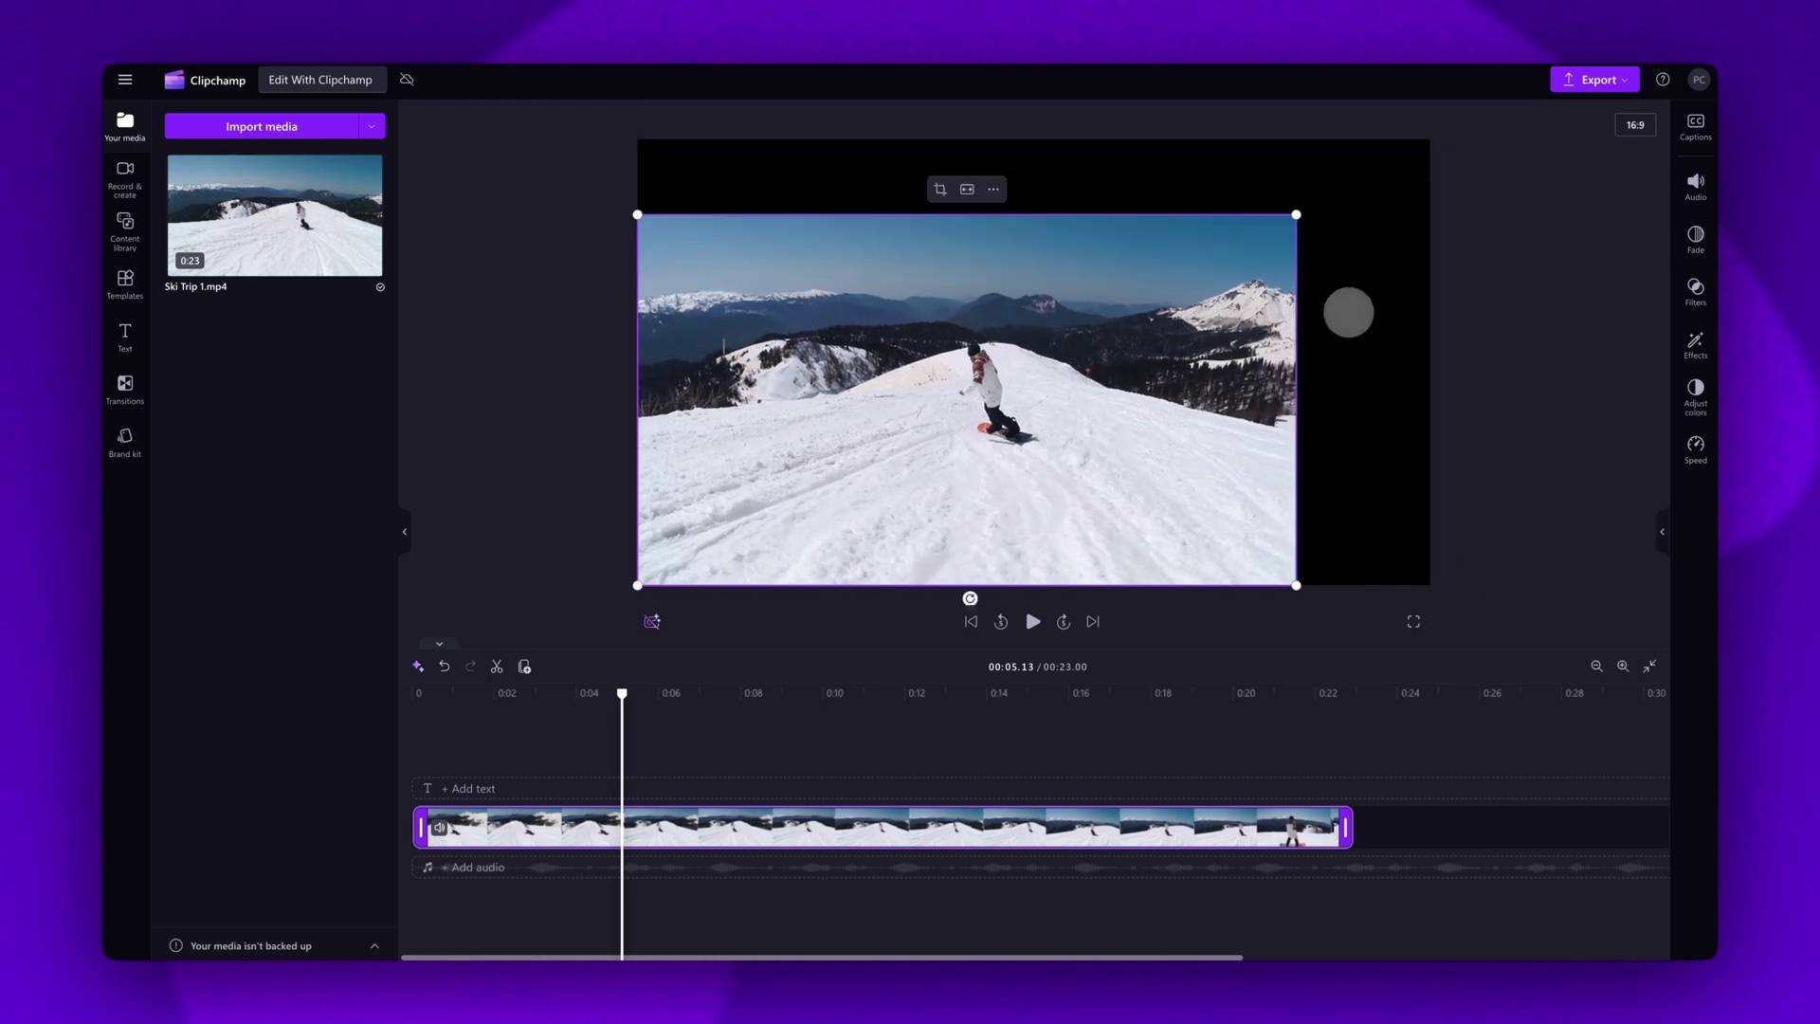
{"action": "left_click_drag", "start_coordinate": [995, 320], "coordinate": [1060, 287]}
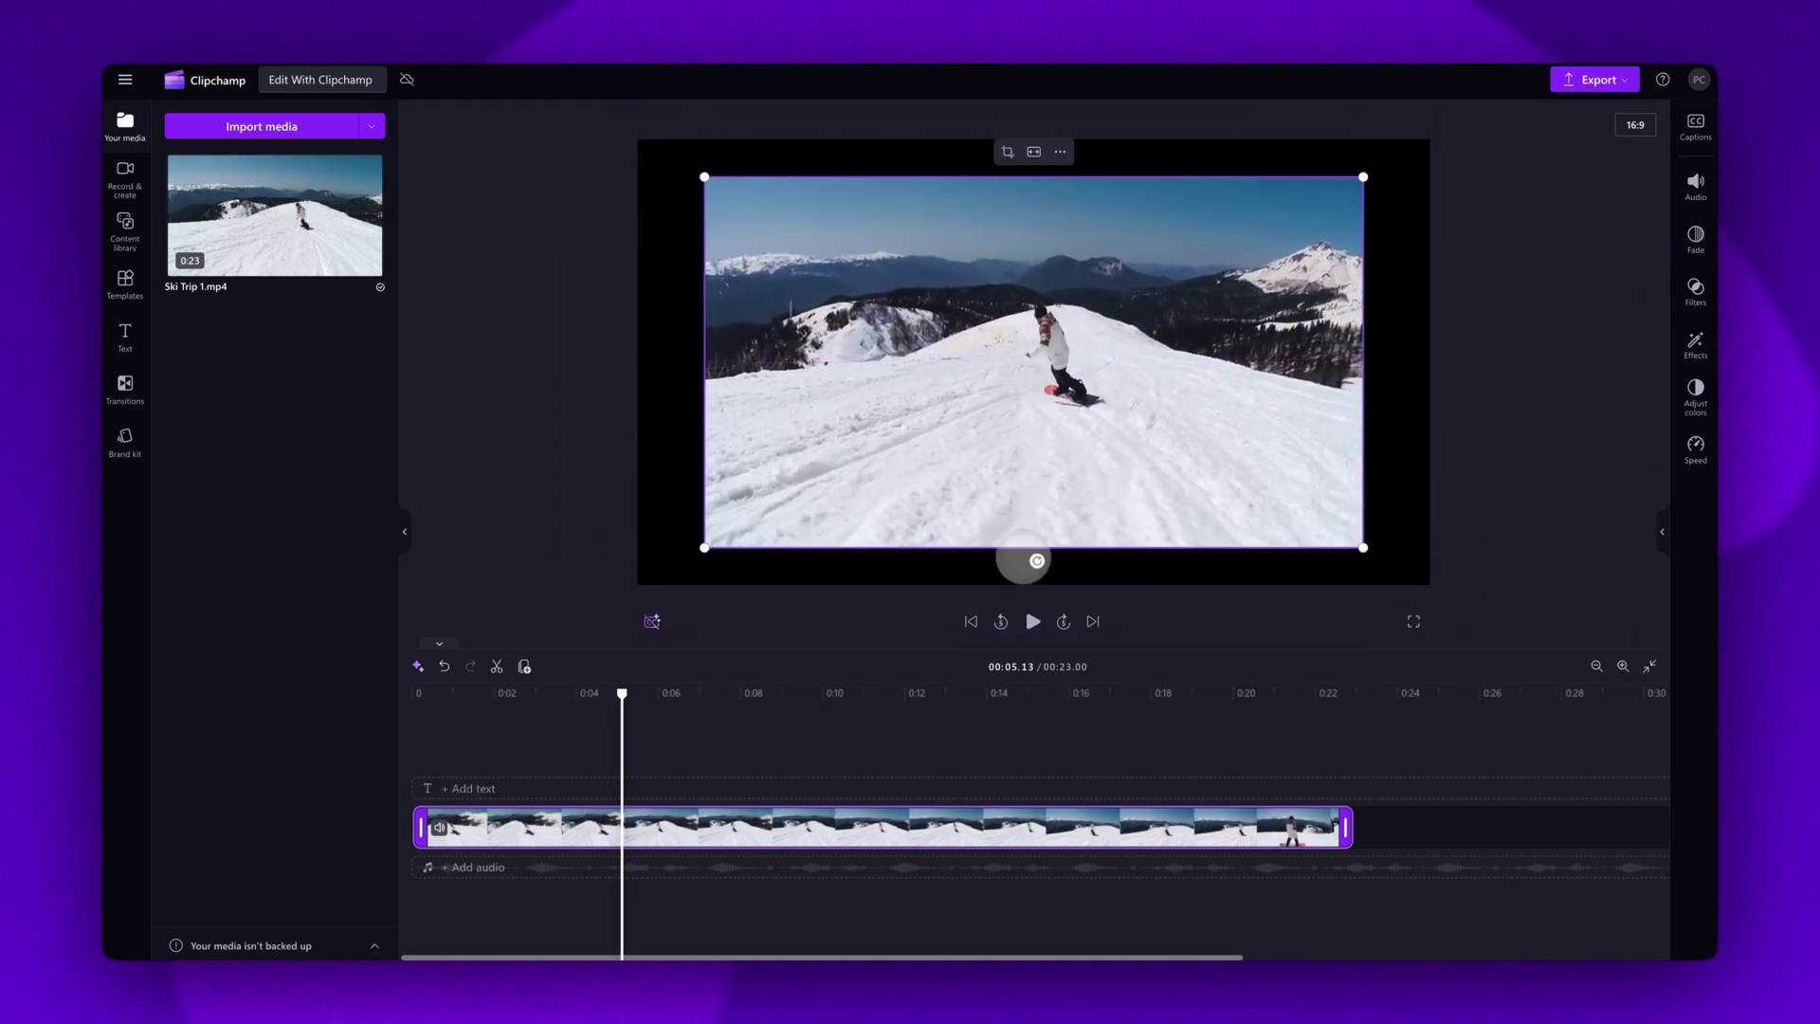
{"action": "left_click_drag", "start_coordinate": [1037, 563], "coordinate": [1037, 434]}
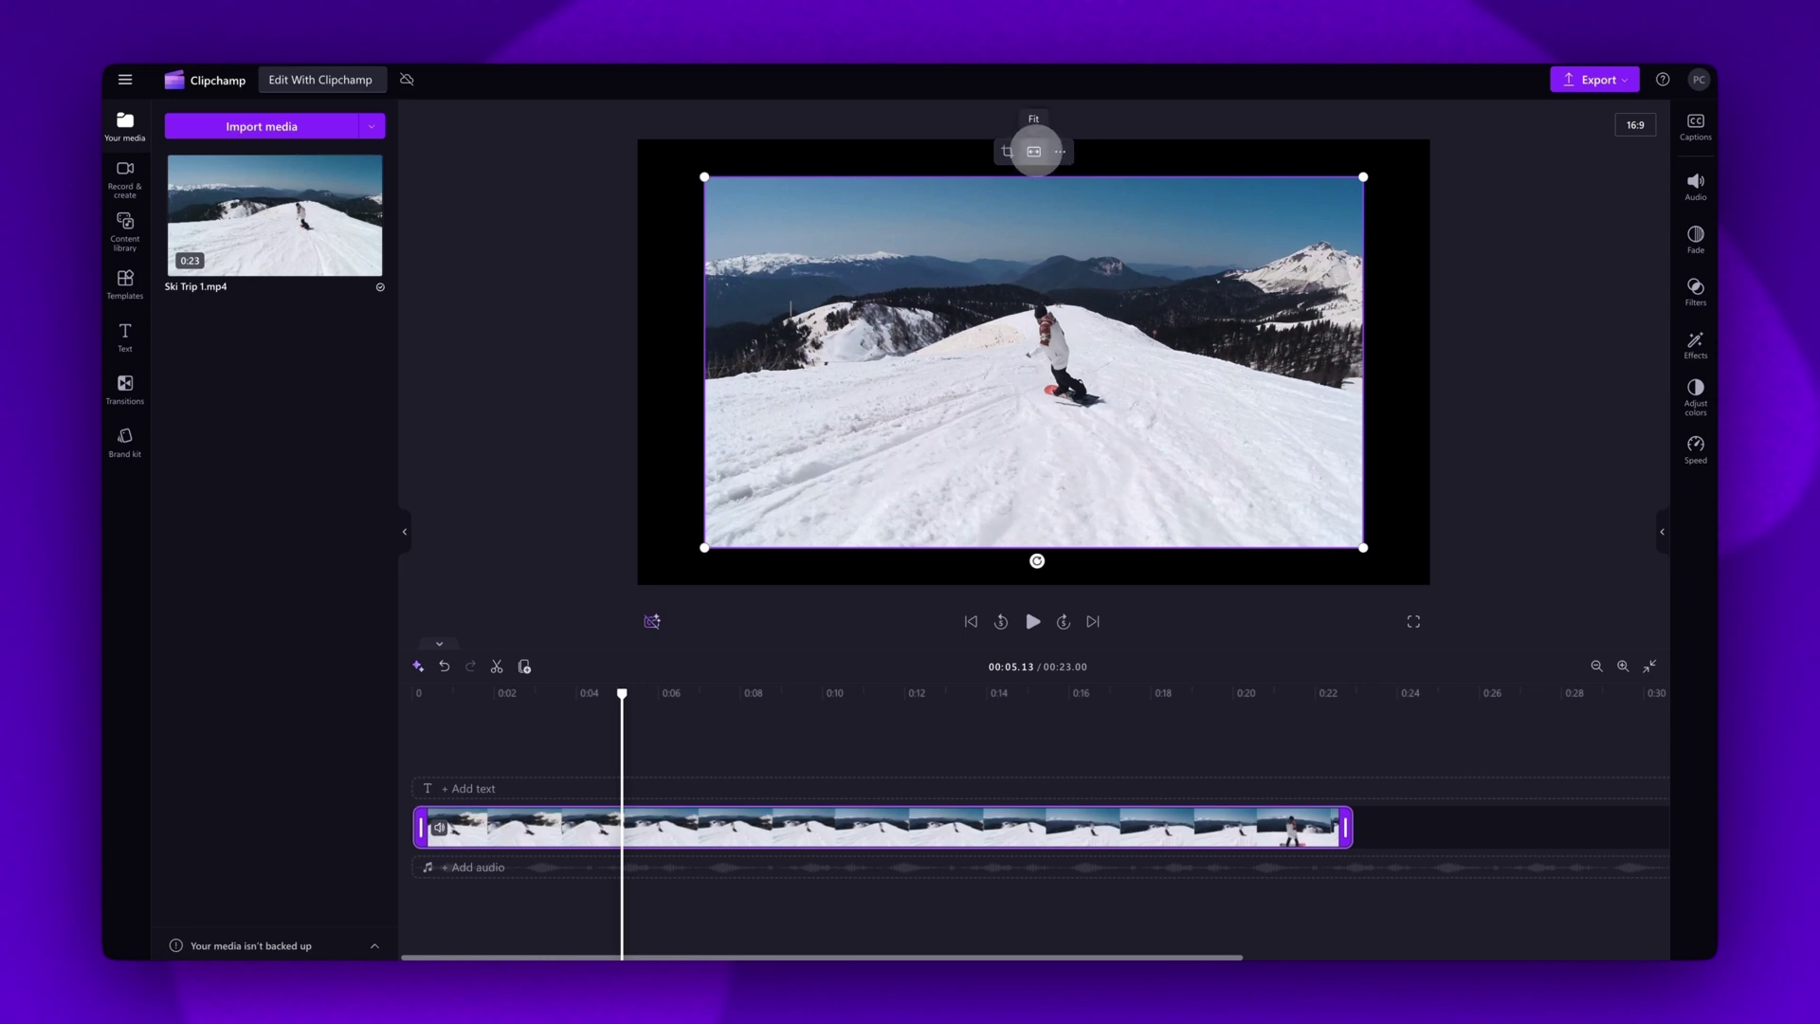
{"action": "left_click", "coordinate": [1034, 151]}
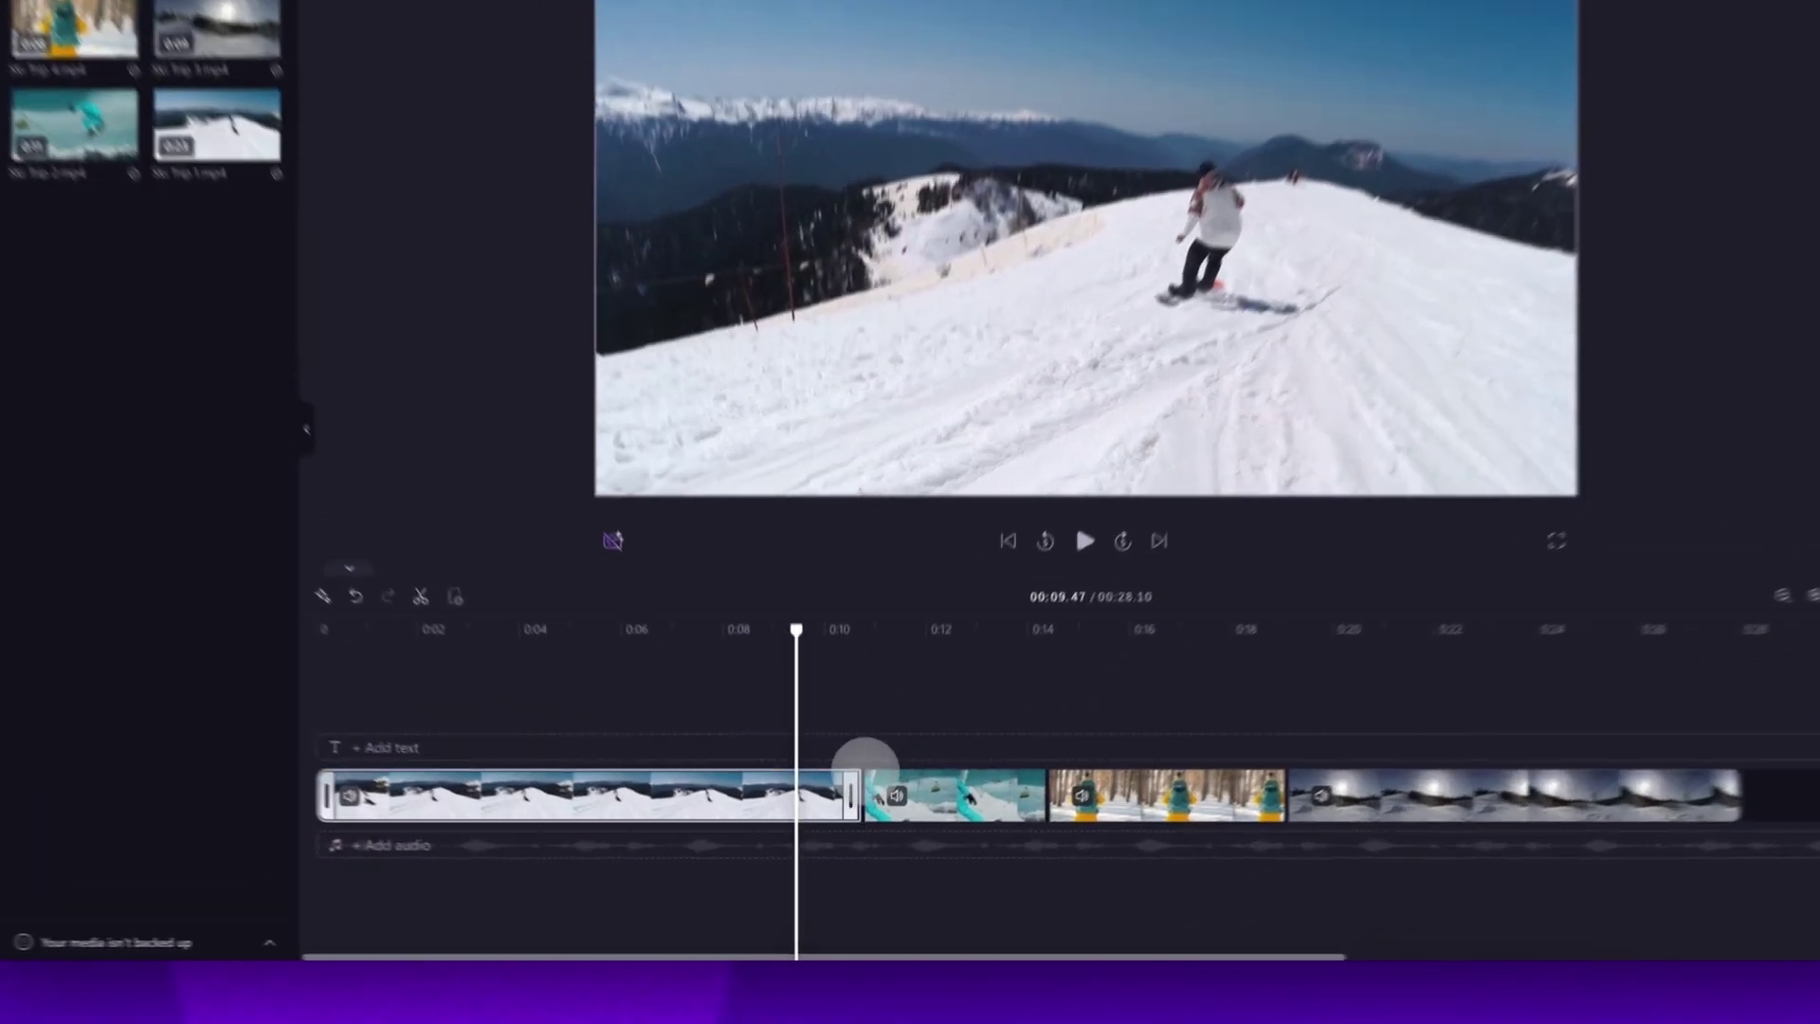
Preview the video from about 0:09.47, pausing at 0:11.68.
{"action": "mouse_move", "coordinate": [859, 827]}
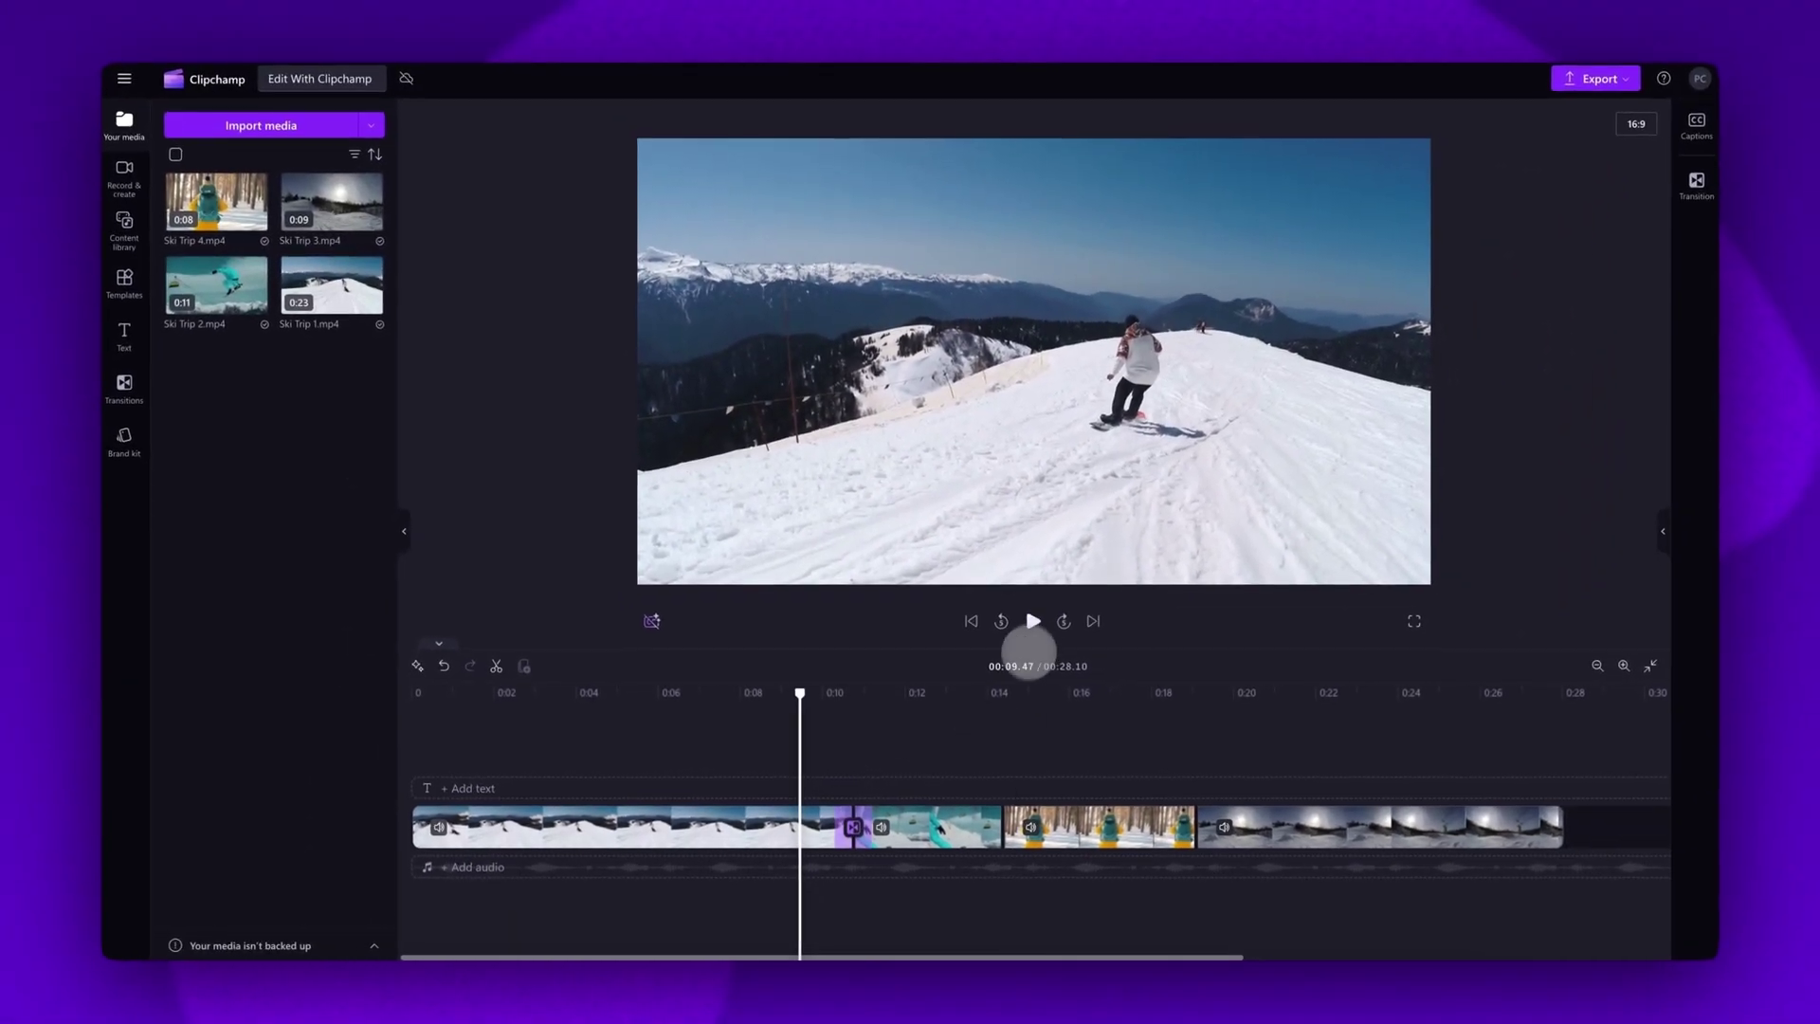
{"action": "left_click", "coordinate": [1120, 486]}
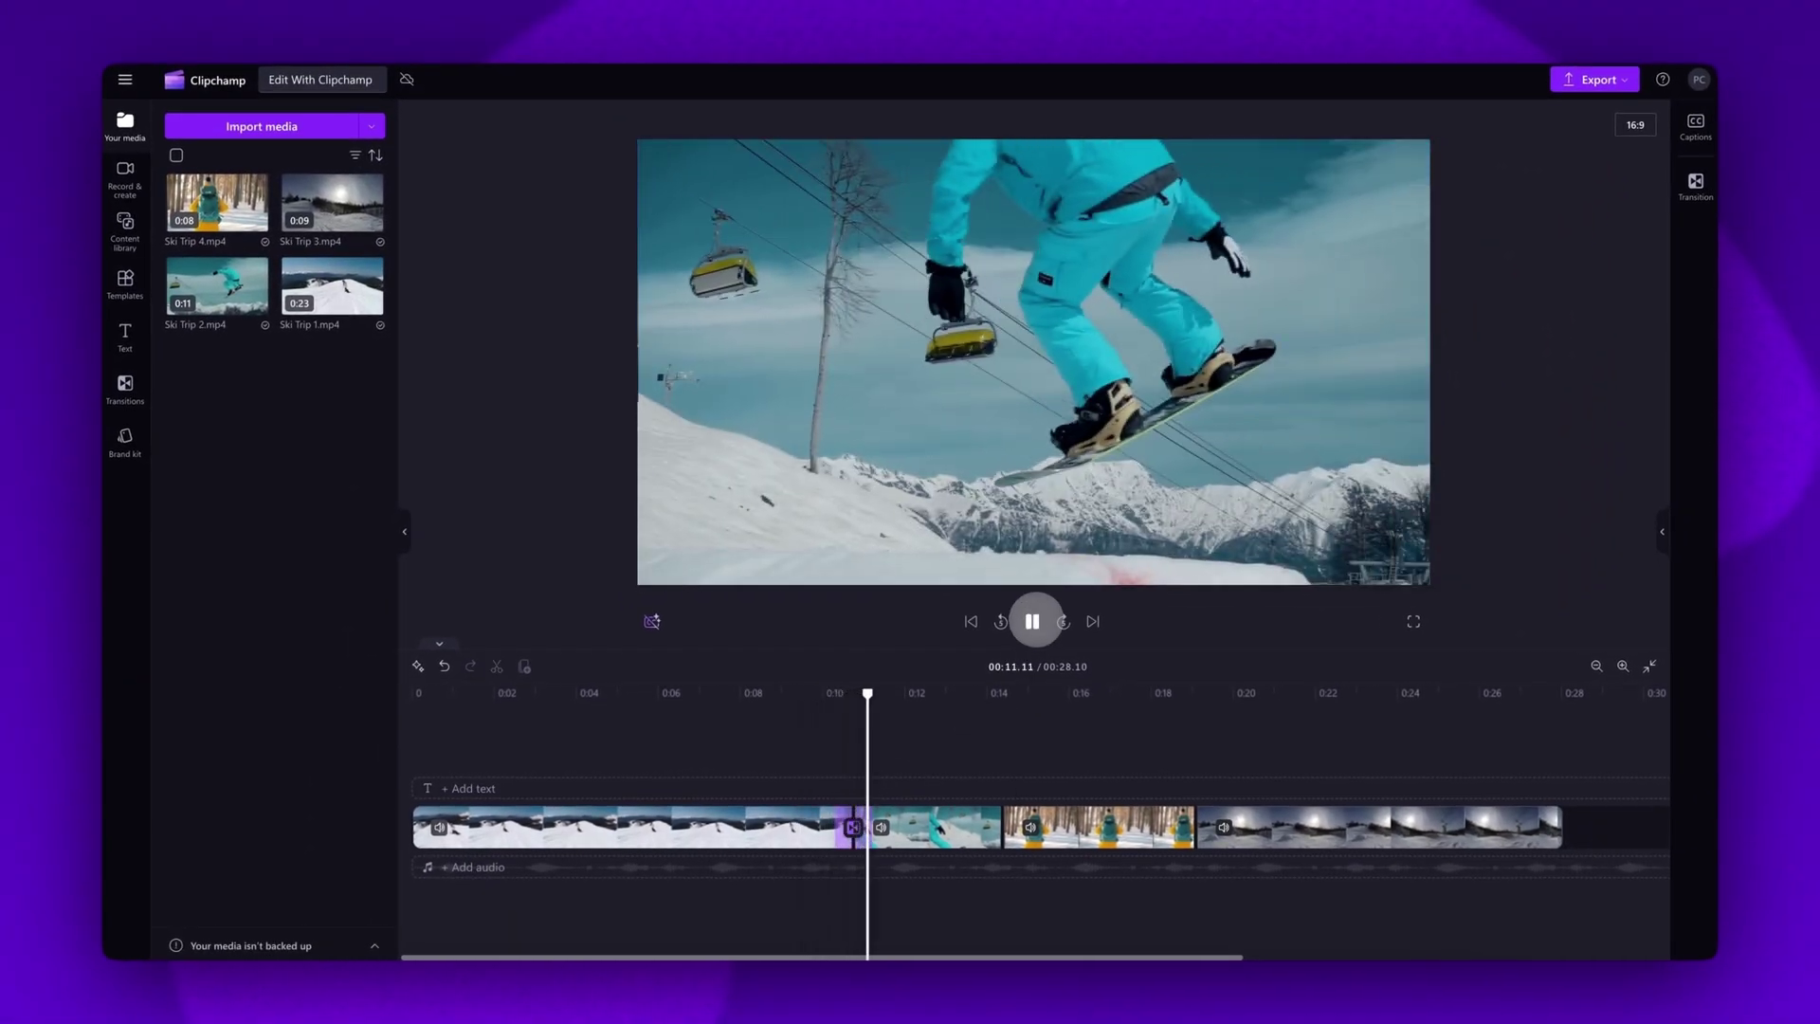
{"action": "left_click", "coordinate": [1032, 621]}
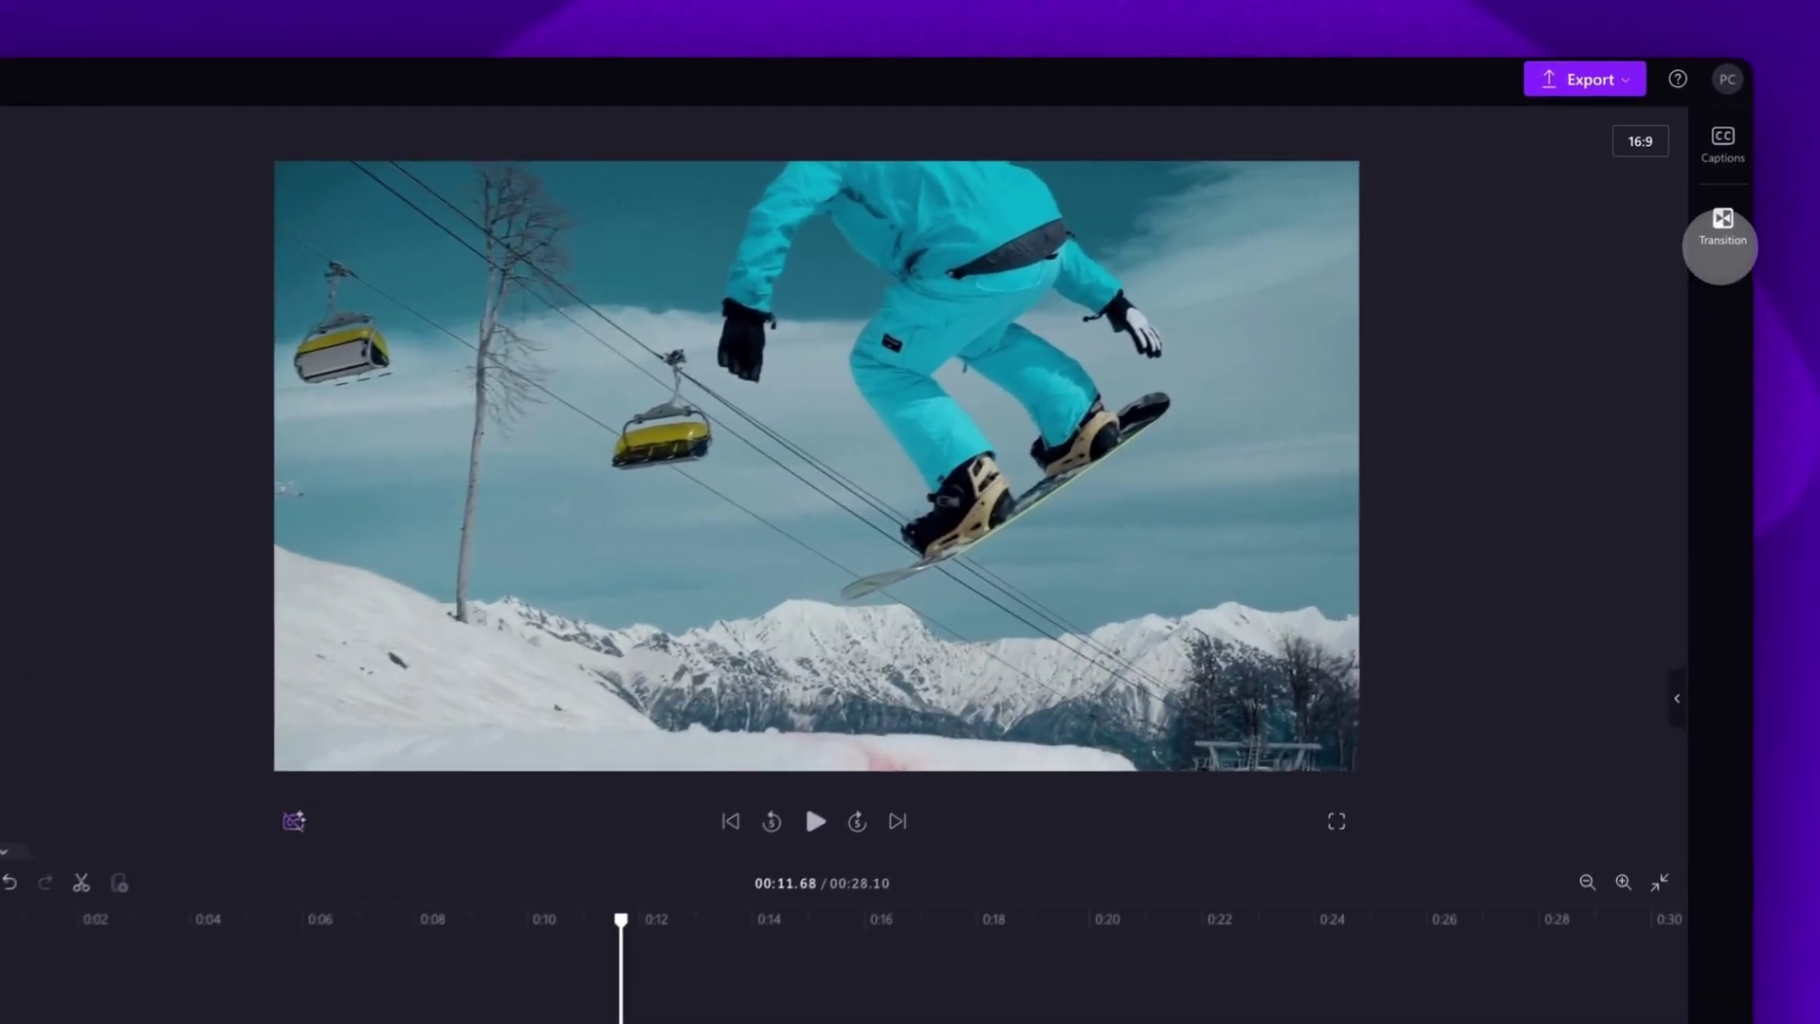
After trying Heart and Liquid swirl, apply a Spin transition between the clips lasting about 1 second.
{"action": "left_click", "coordinate": [1722, 222]}
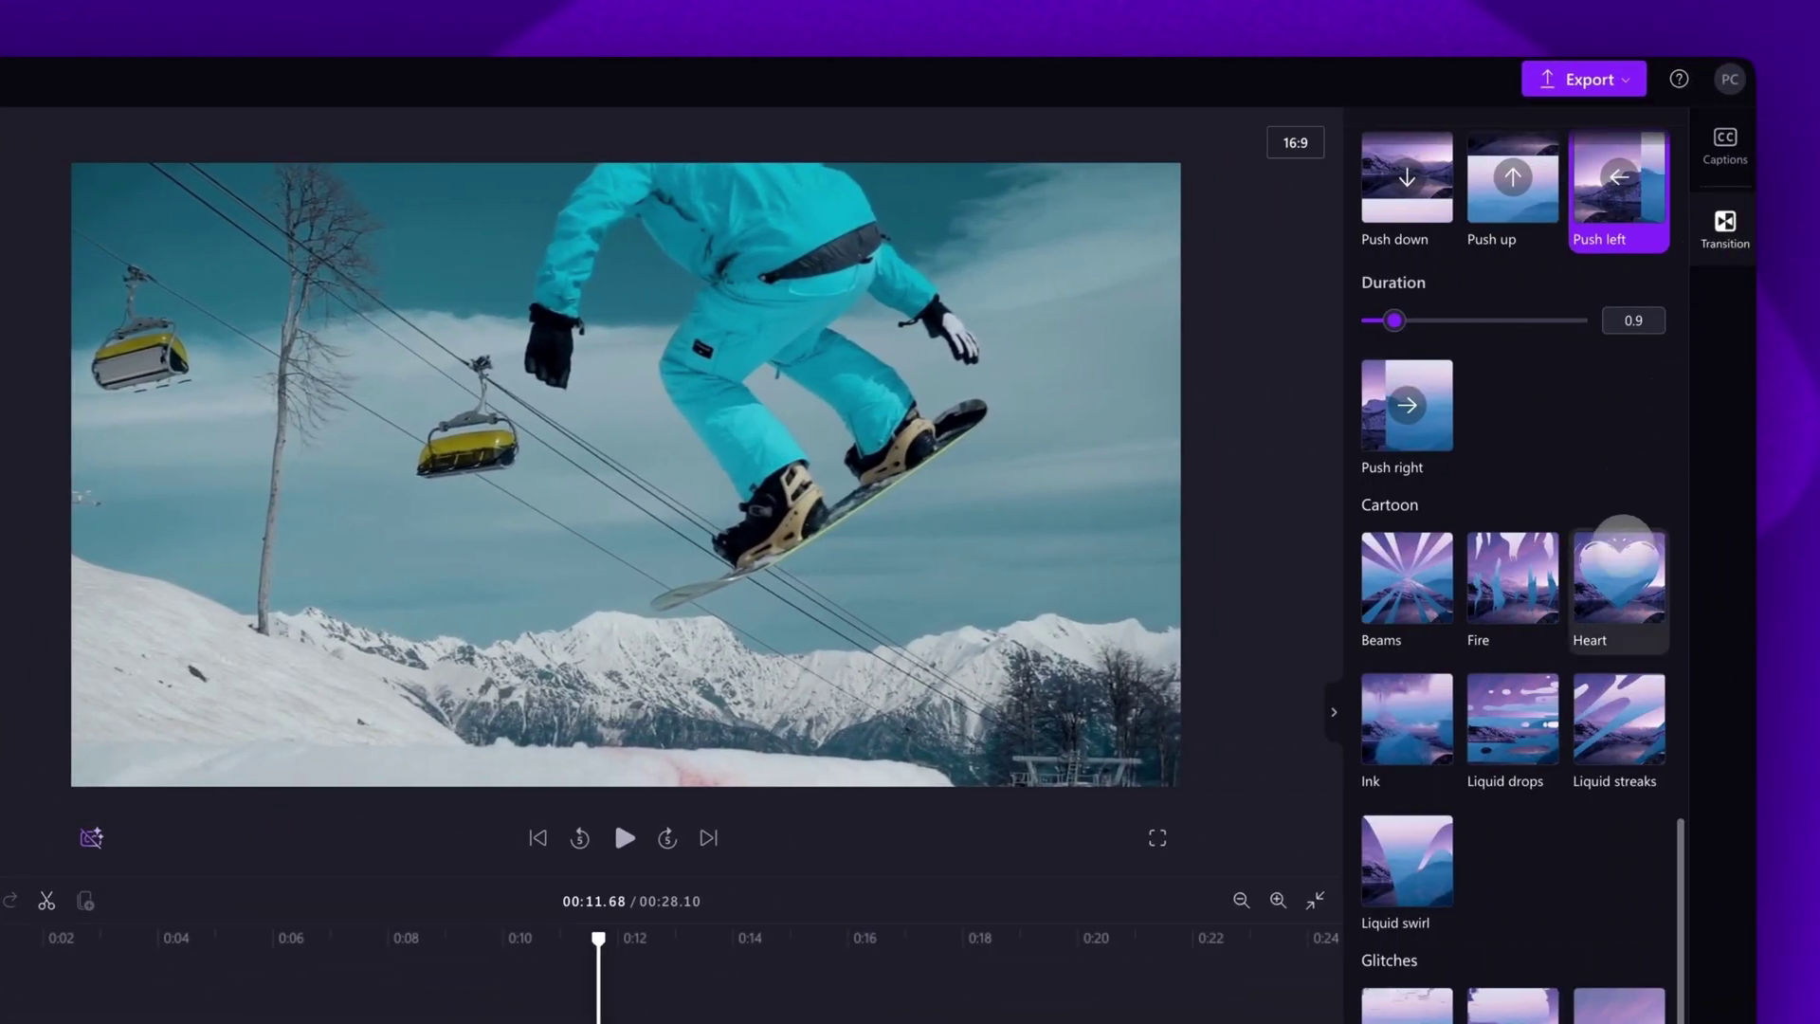
{"action": "left_click", "coordinate": [1619, 578]}
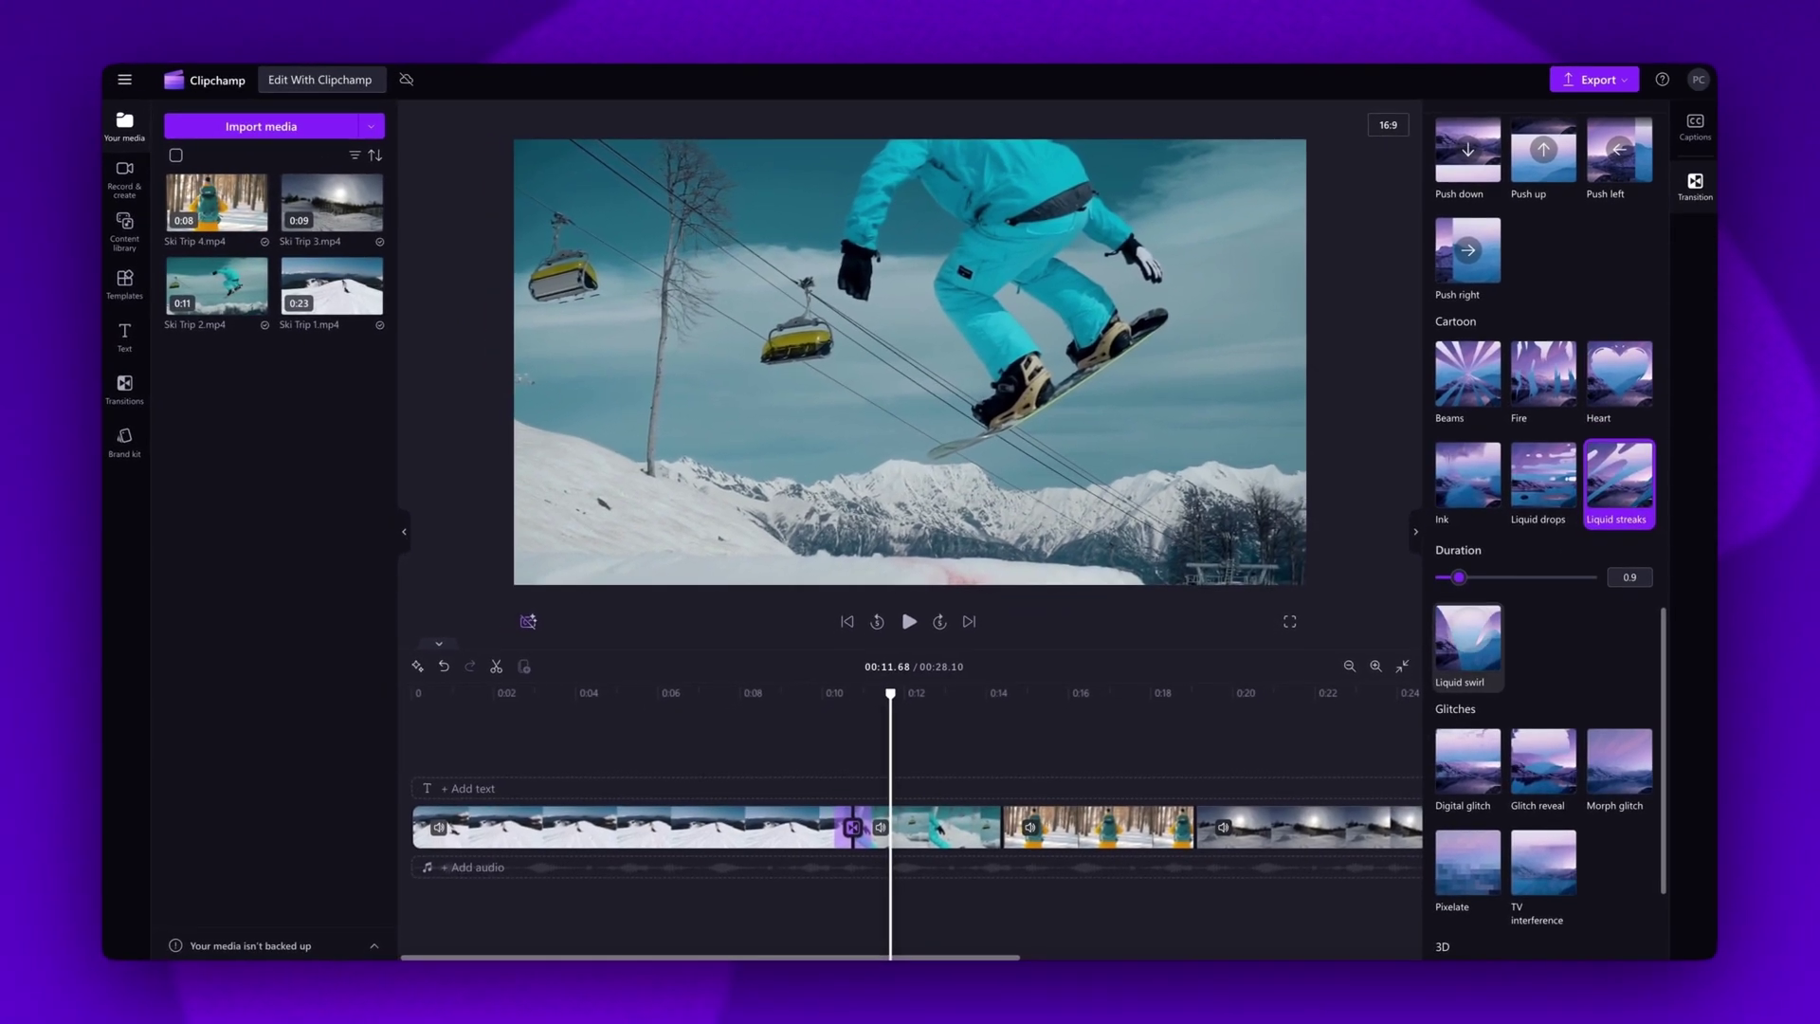
{"action": "left_click", "coordinate": [1465, 654]}
{"action": "scroll", "coordinate": [1467, 629], "scroll_direction": "up", "scroll_amount": 5}
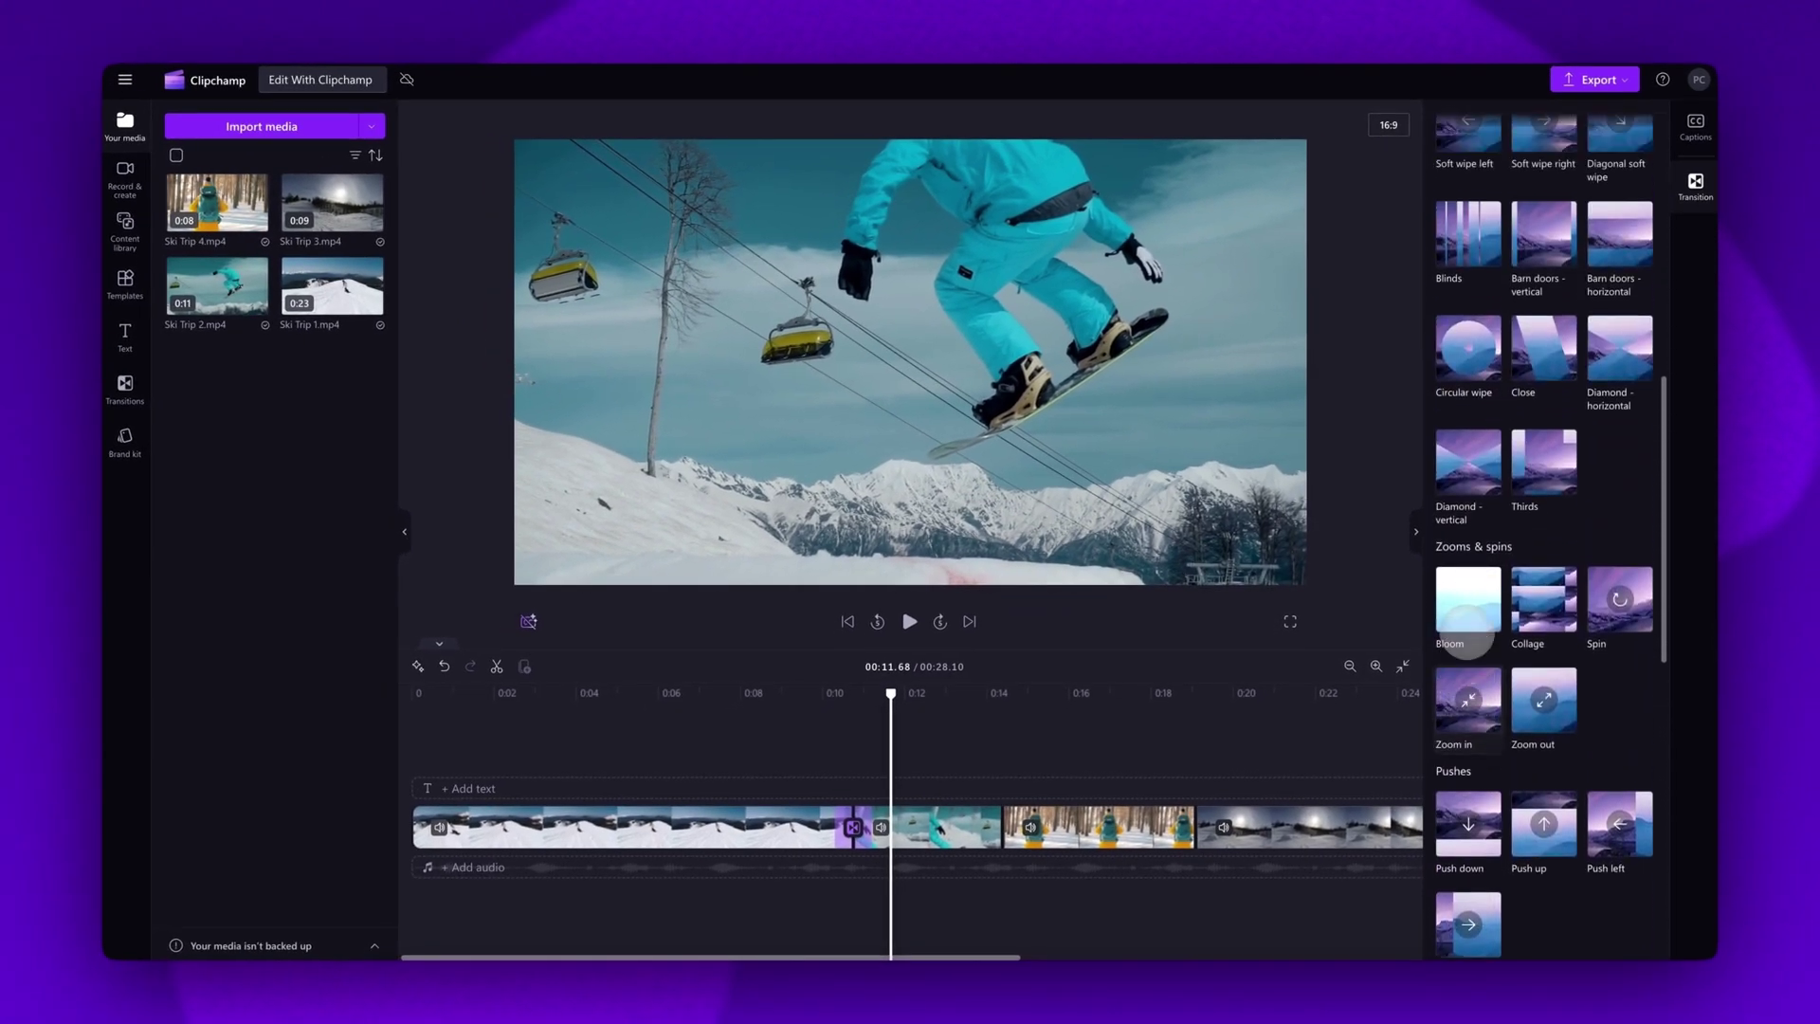
{"action": "left_click", "coordinate": [1619, 599]}
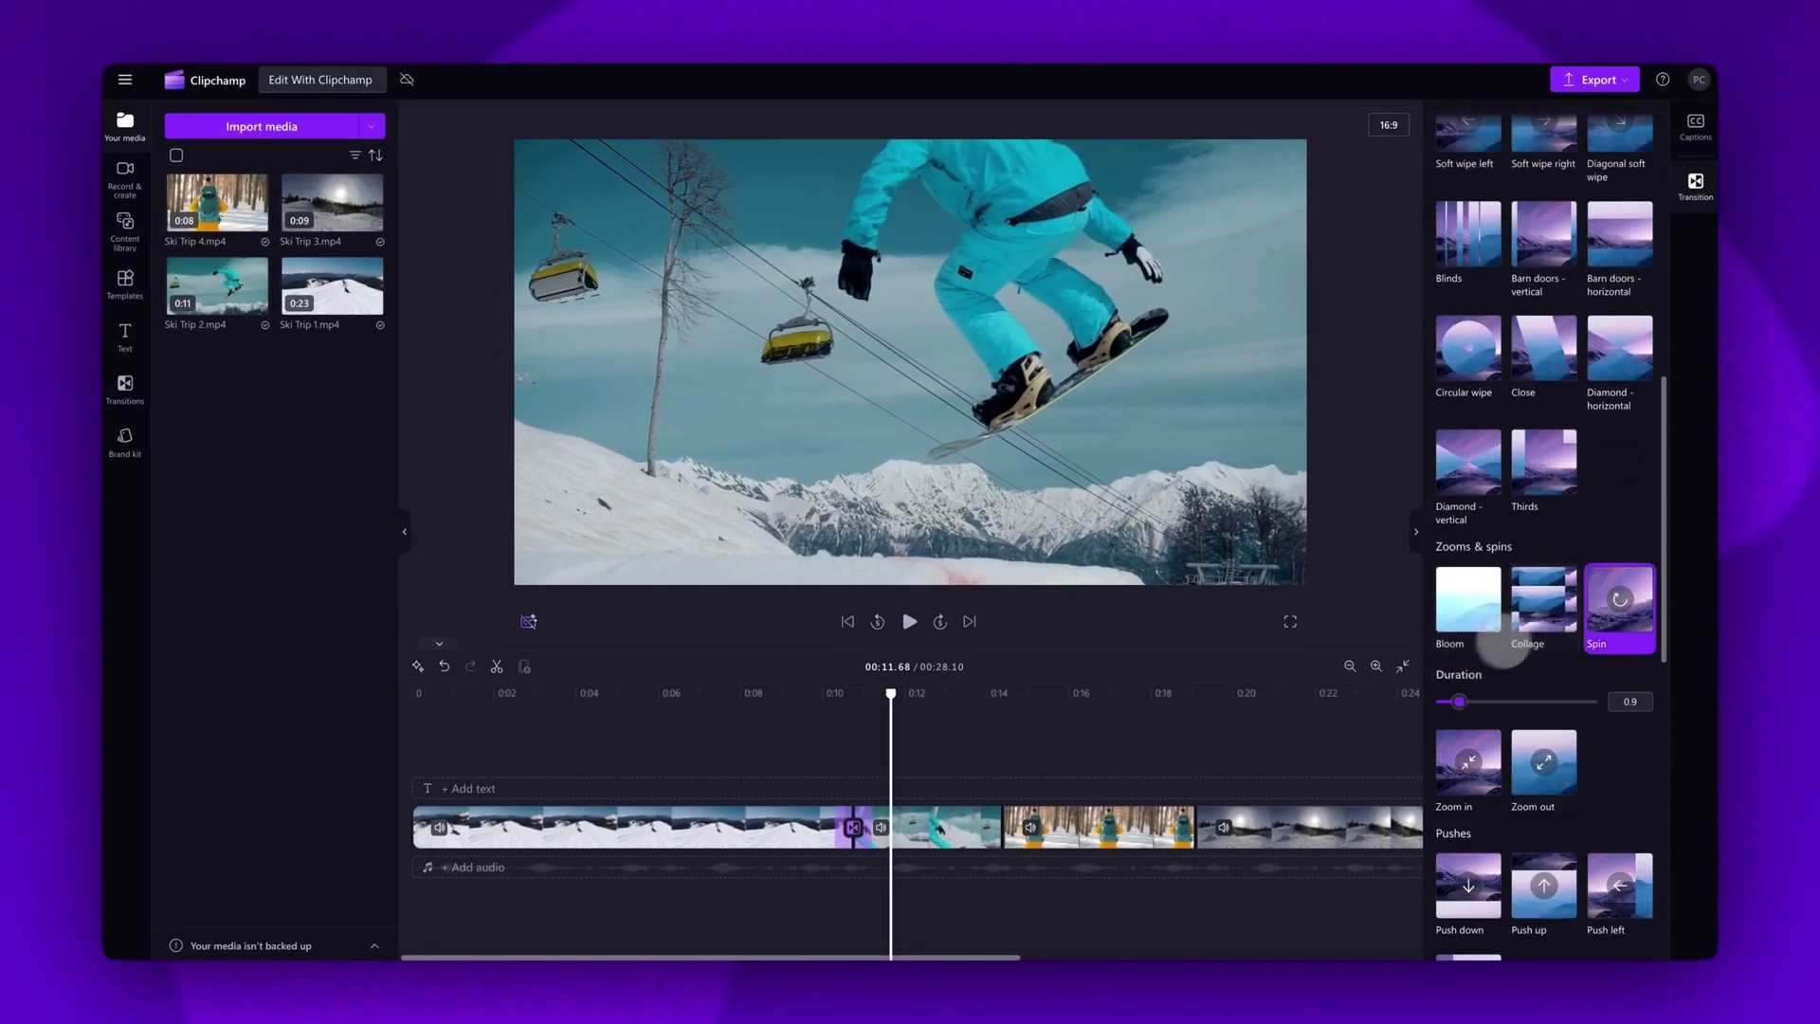
{"action": "mouse_move", "coordinate": [1459, 701]}
{"action": "left_mouse_down"}
{"action": "mouse_move", "coordinate": [1504, 702]}
{"action": "mouse_move", "coordinate": [1476, 701]}
{"action": "left_mouse_up"}
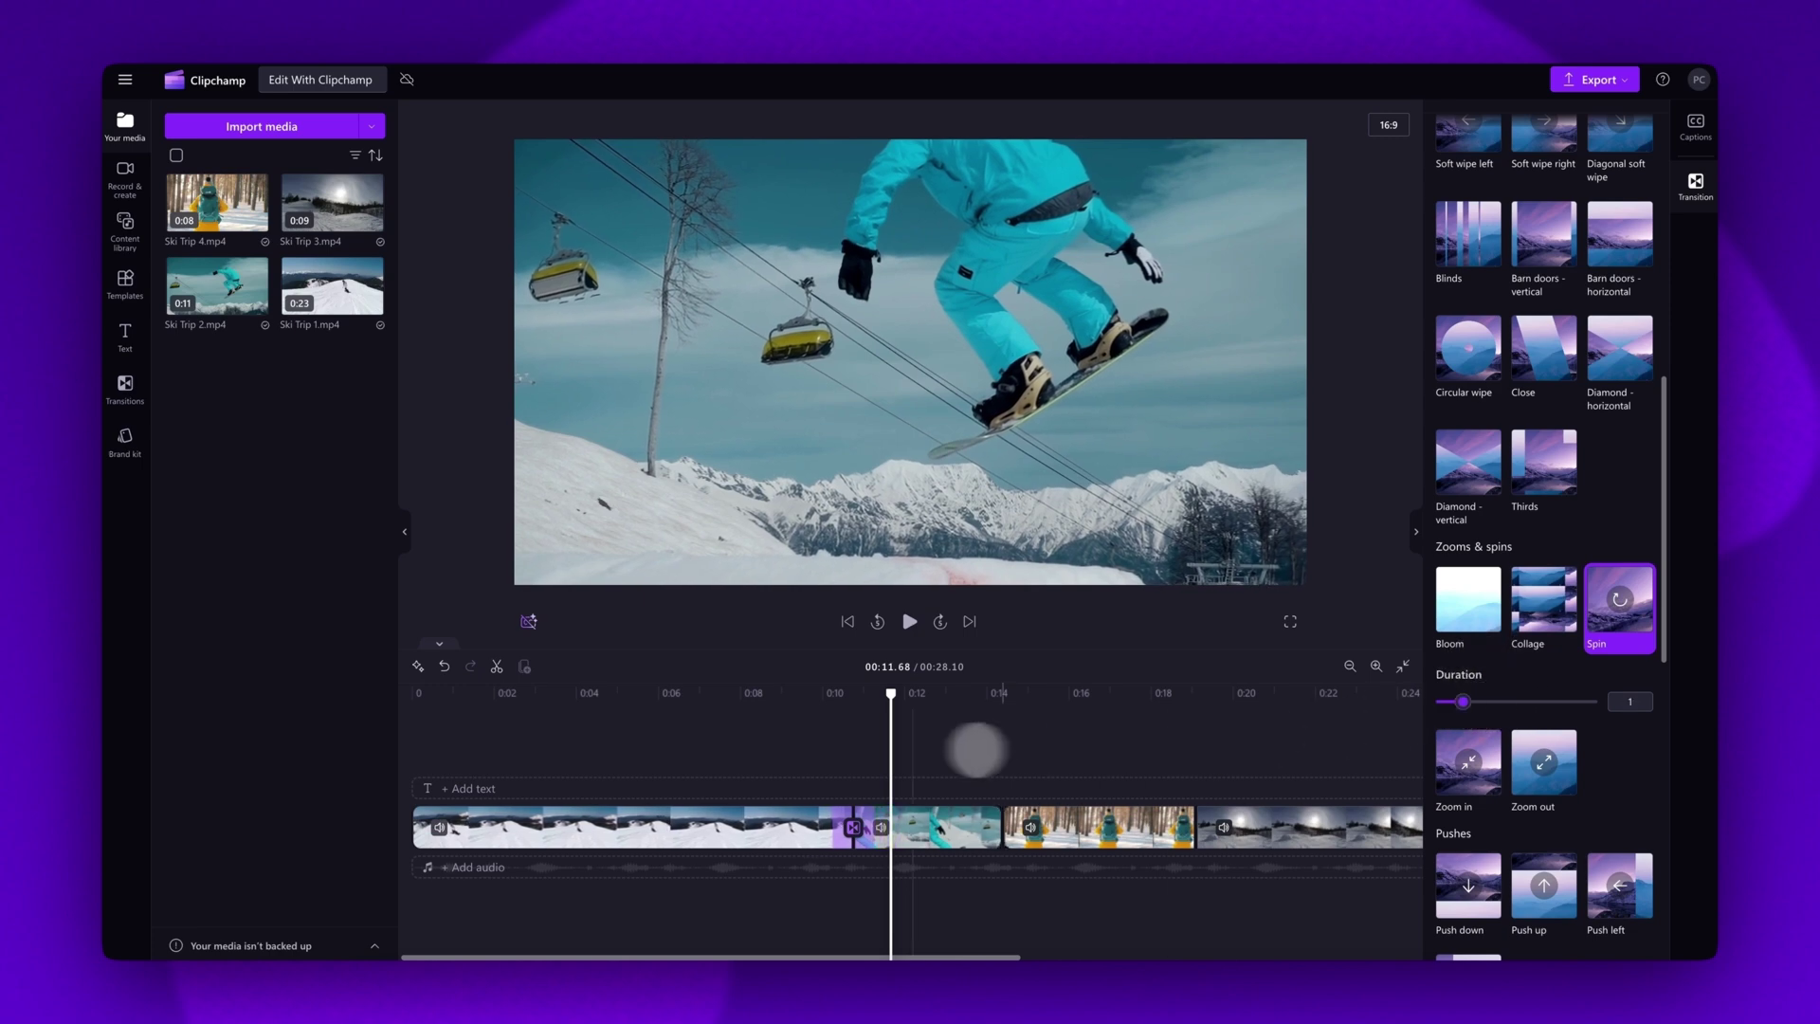
Play the Spin transition from just before it, then stop the preview.
{"action": "left_click", "coordinate": [805, 740]}
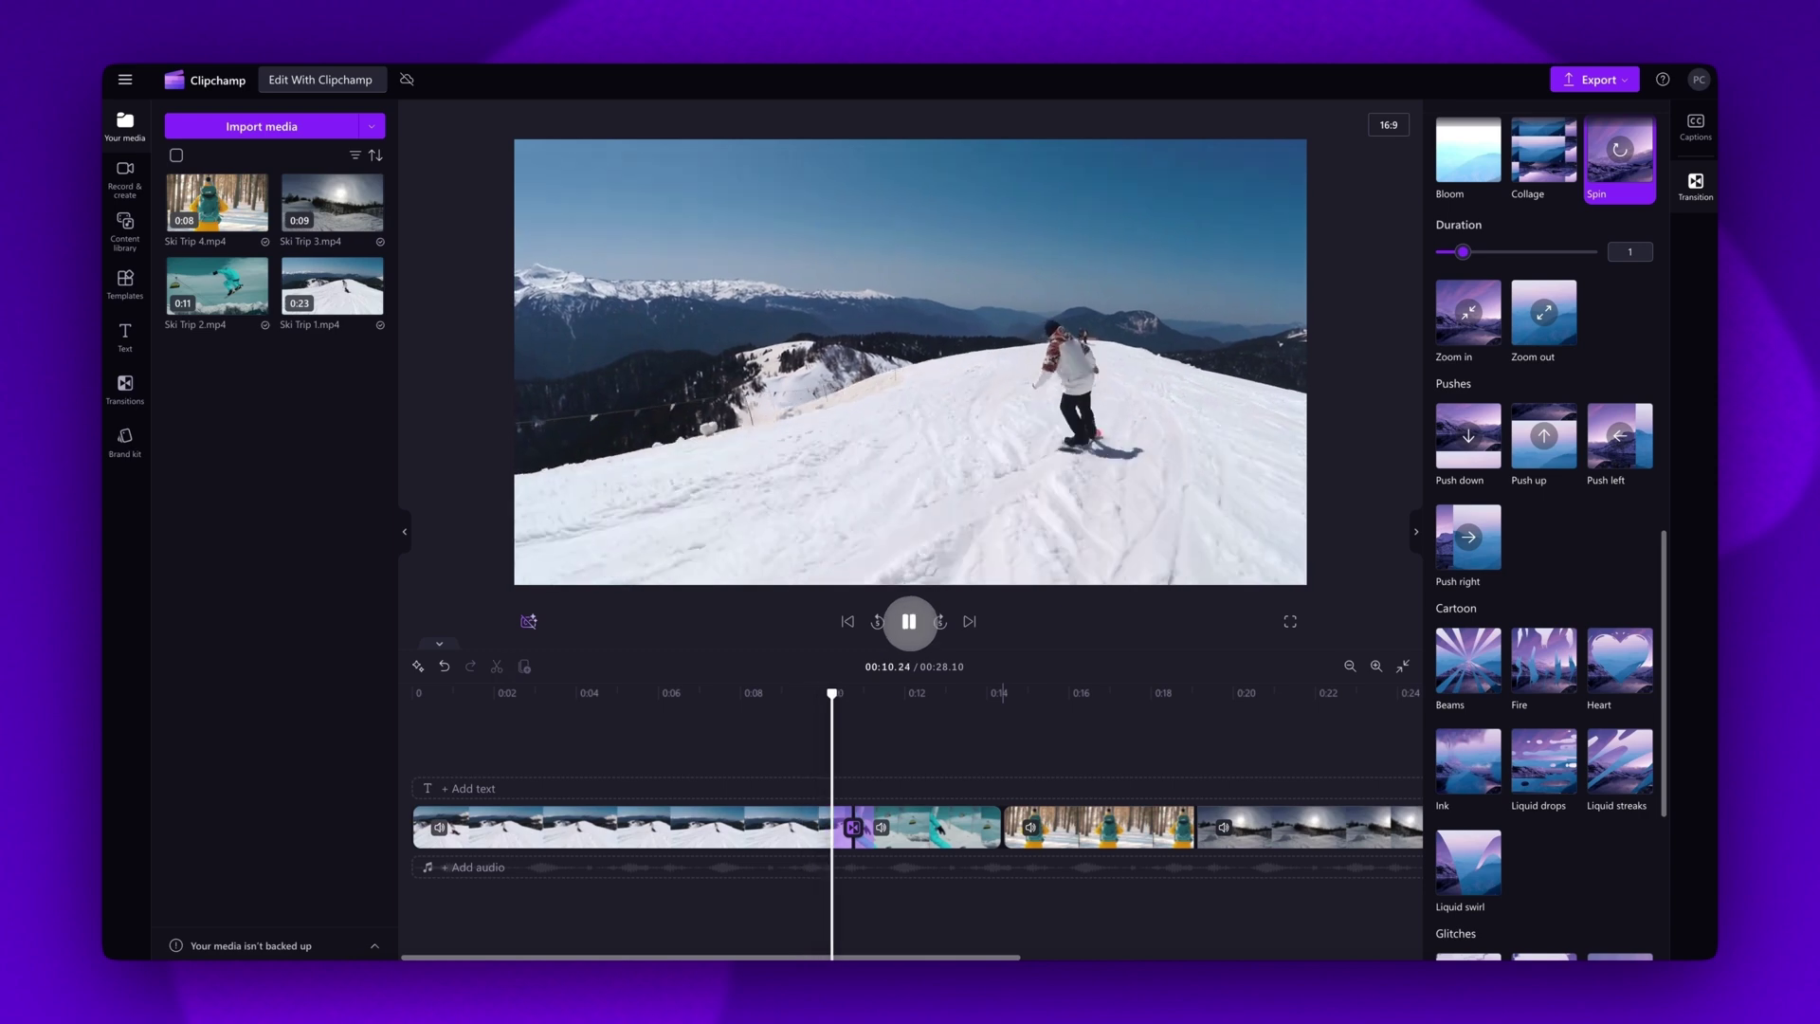
{"action": "key", "text": "space"}
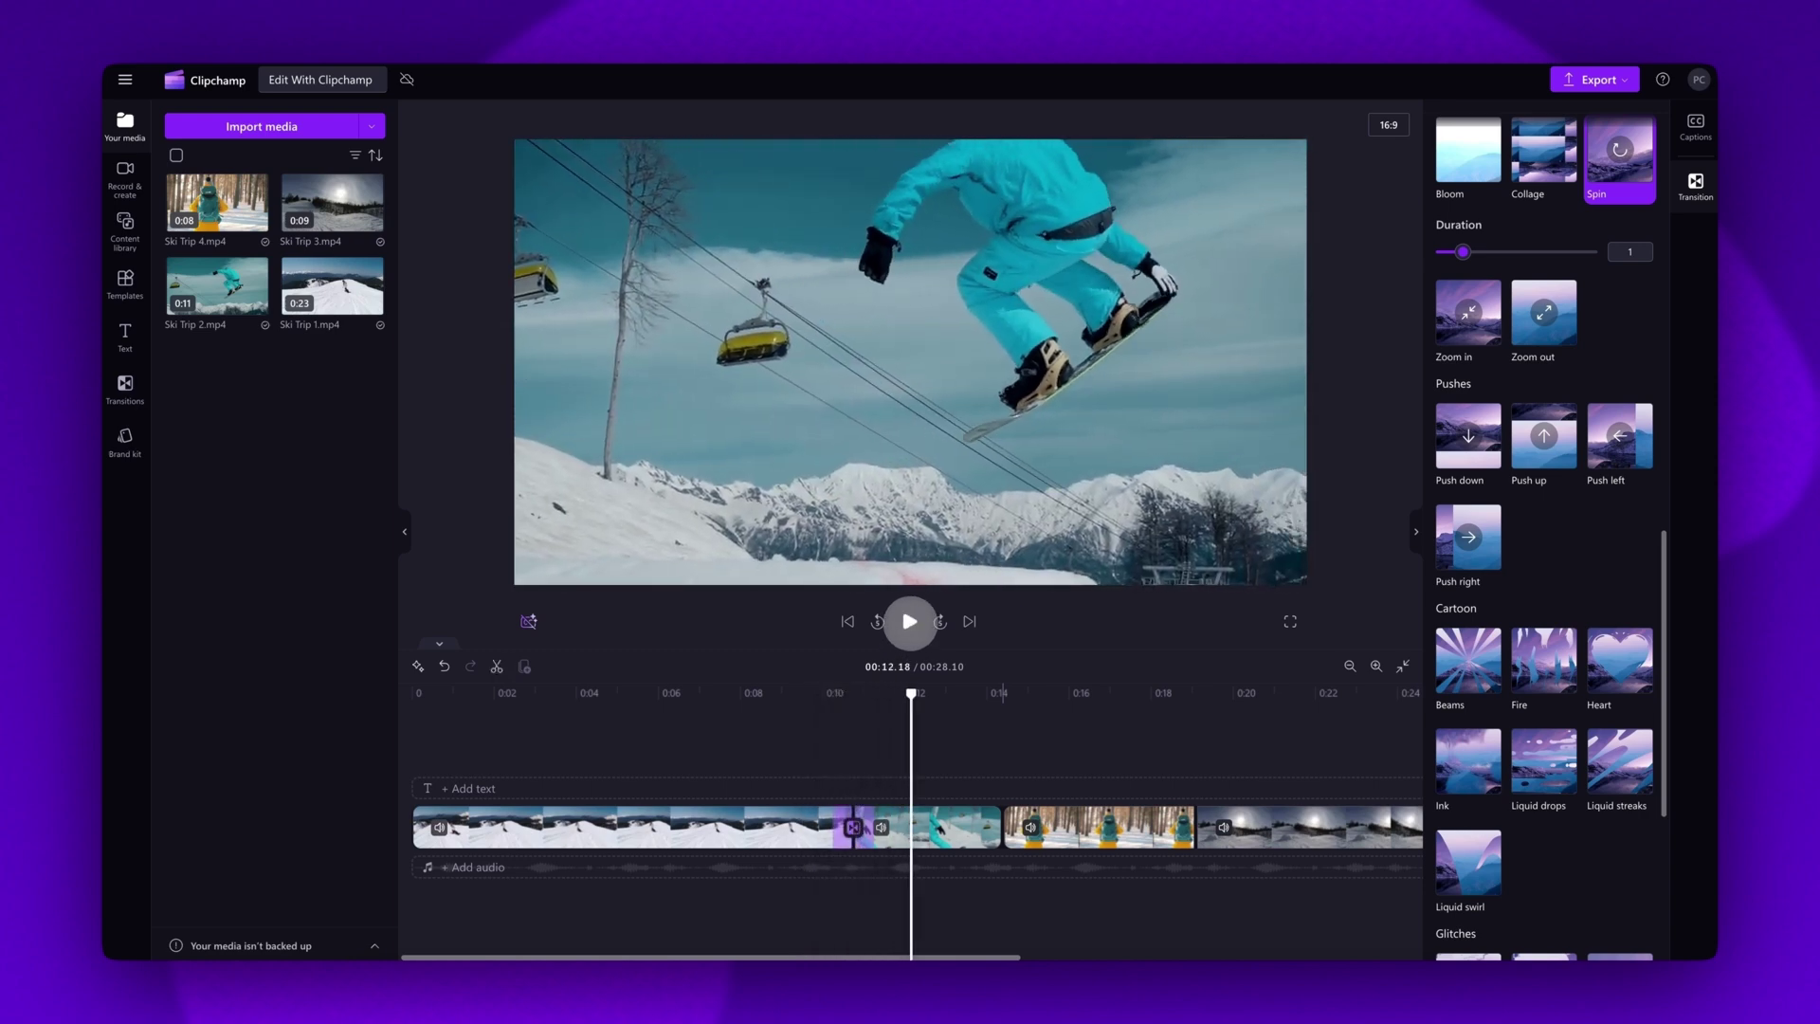
{"action": "mouse_move", "coordinate": [1001, 826]}
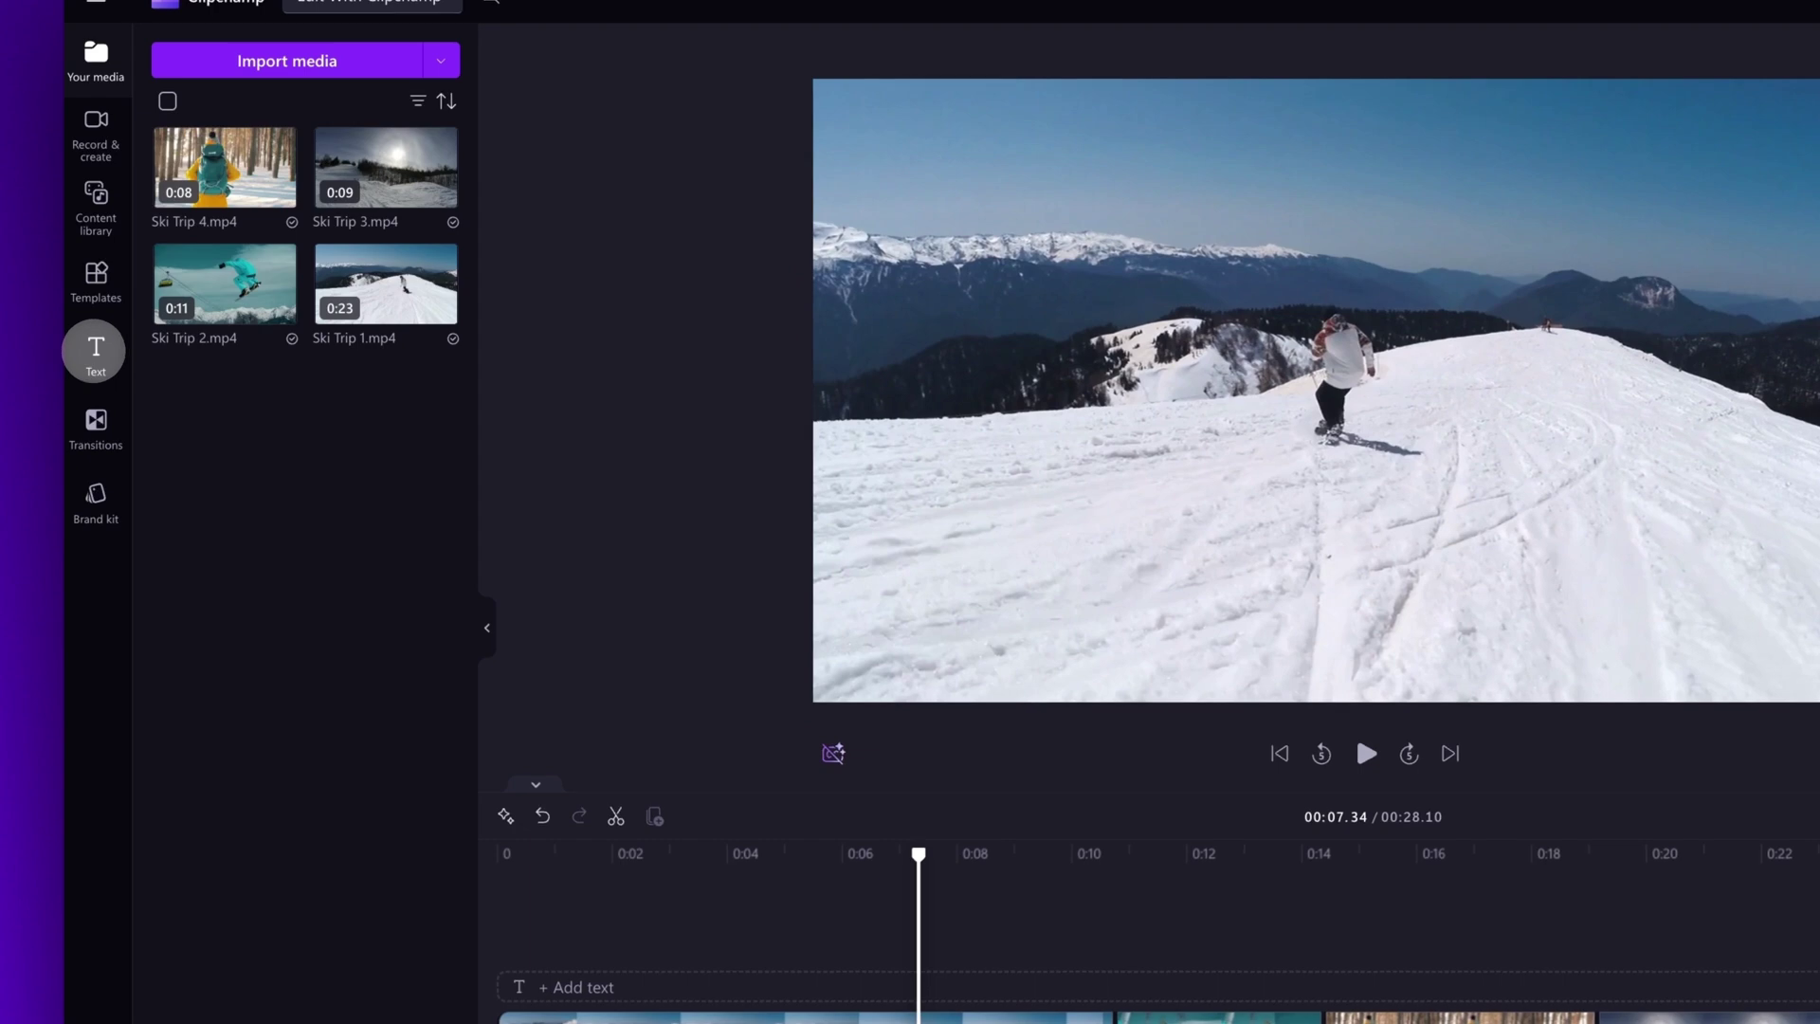
Drag the TIDAL title template onto the timeline above the video clips.
{"action": "left_click", "coordinate": [96, 351]}
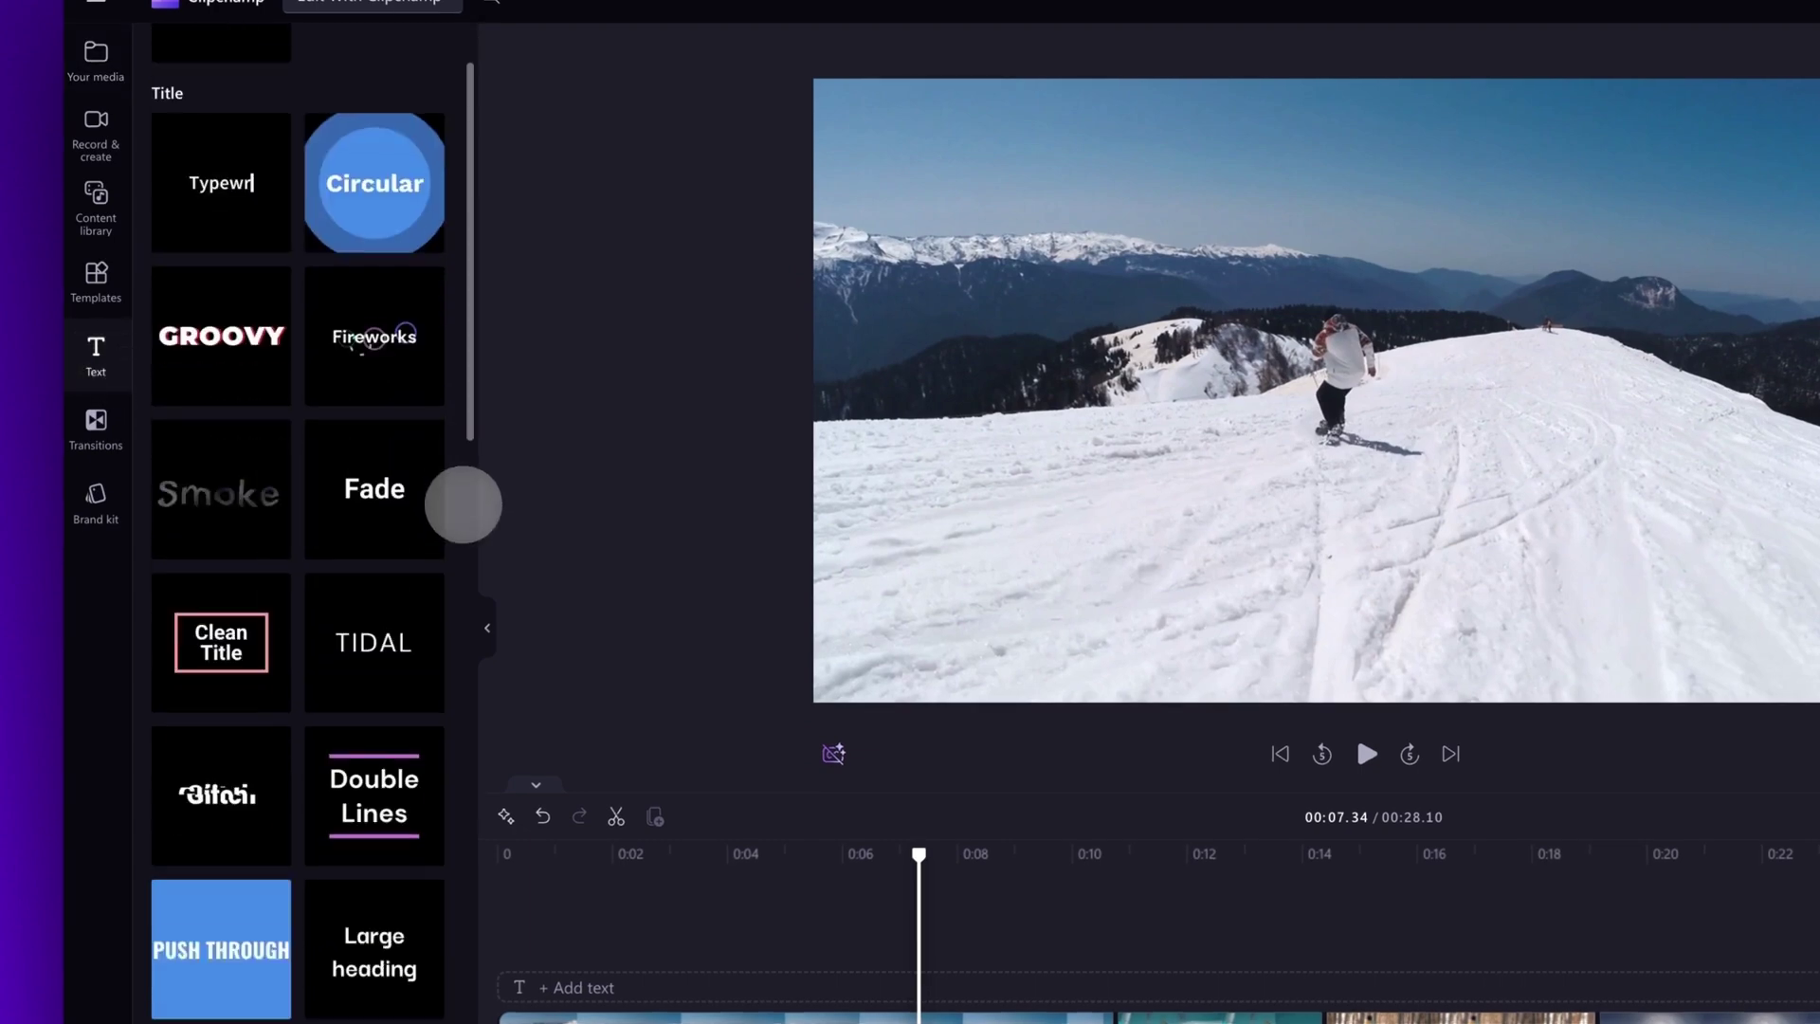
{"action": "scroll", "coordinate": [465, 500], "scroll_direction": "down", "scroll_amount": 5}
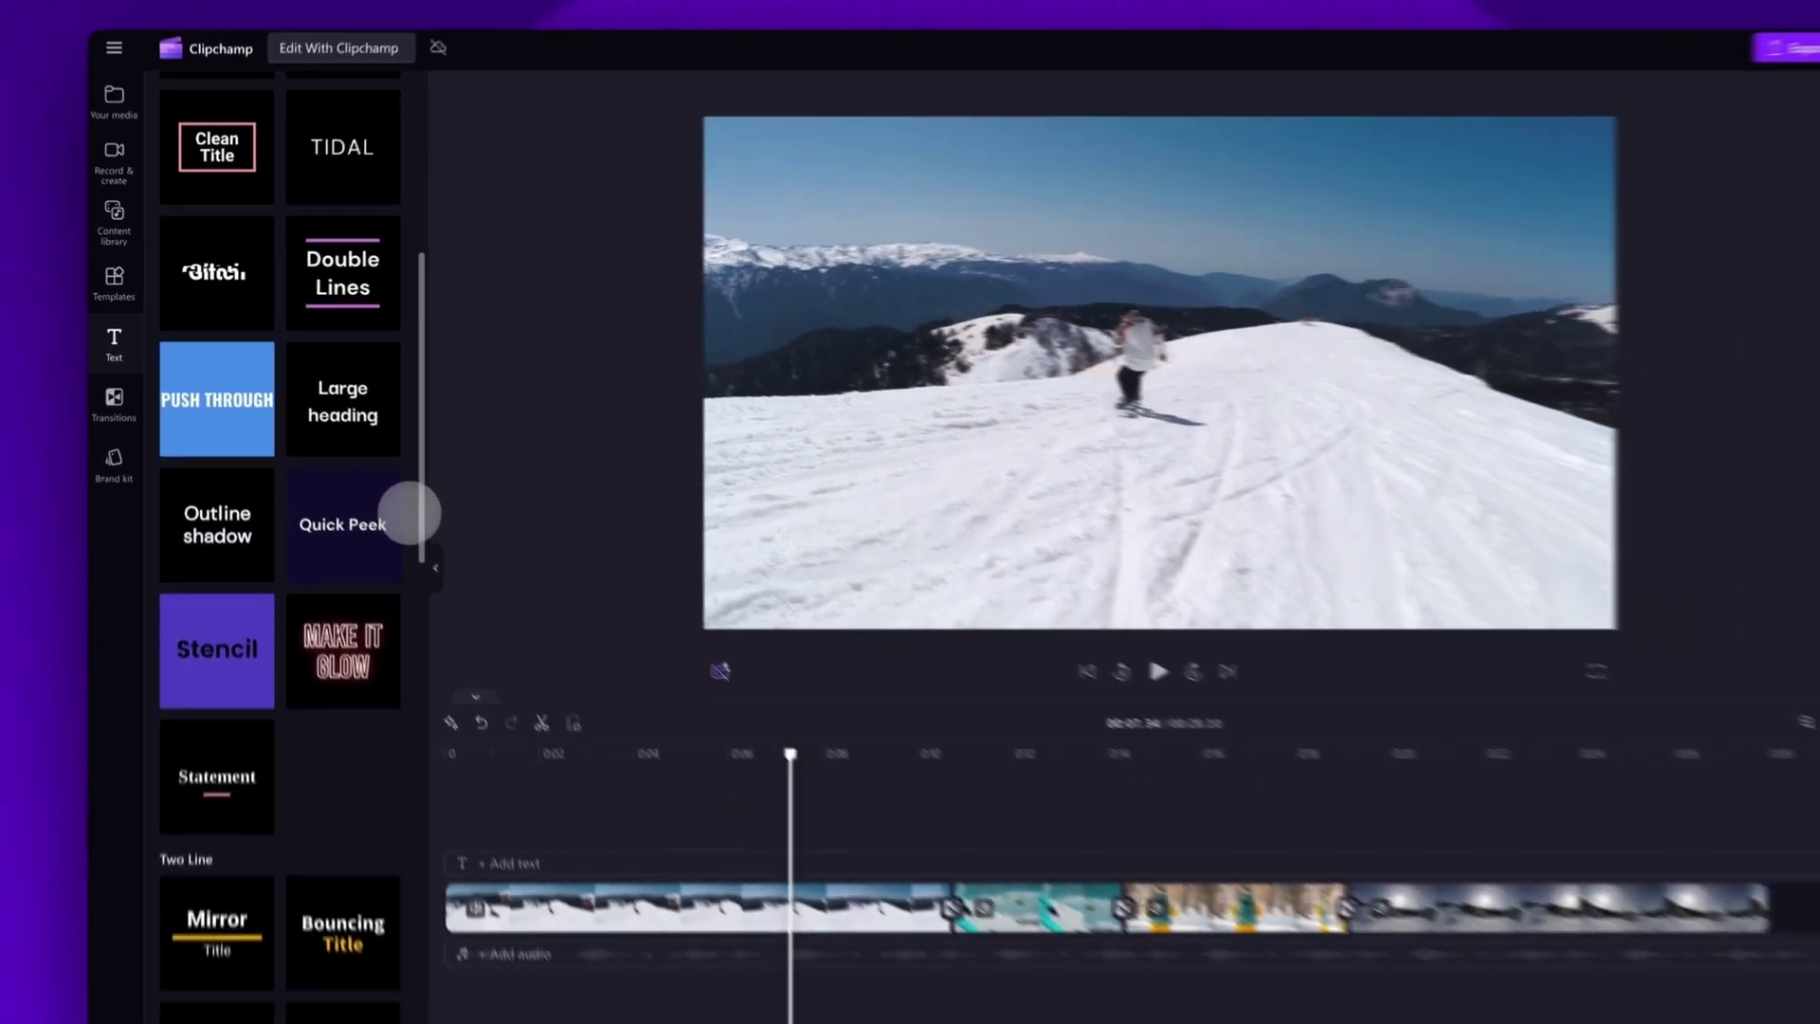
{"action": "scroll", "coordinate": [457, 539], "scroll_direction": "up", "scroll_amount": 6}
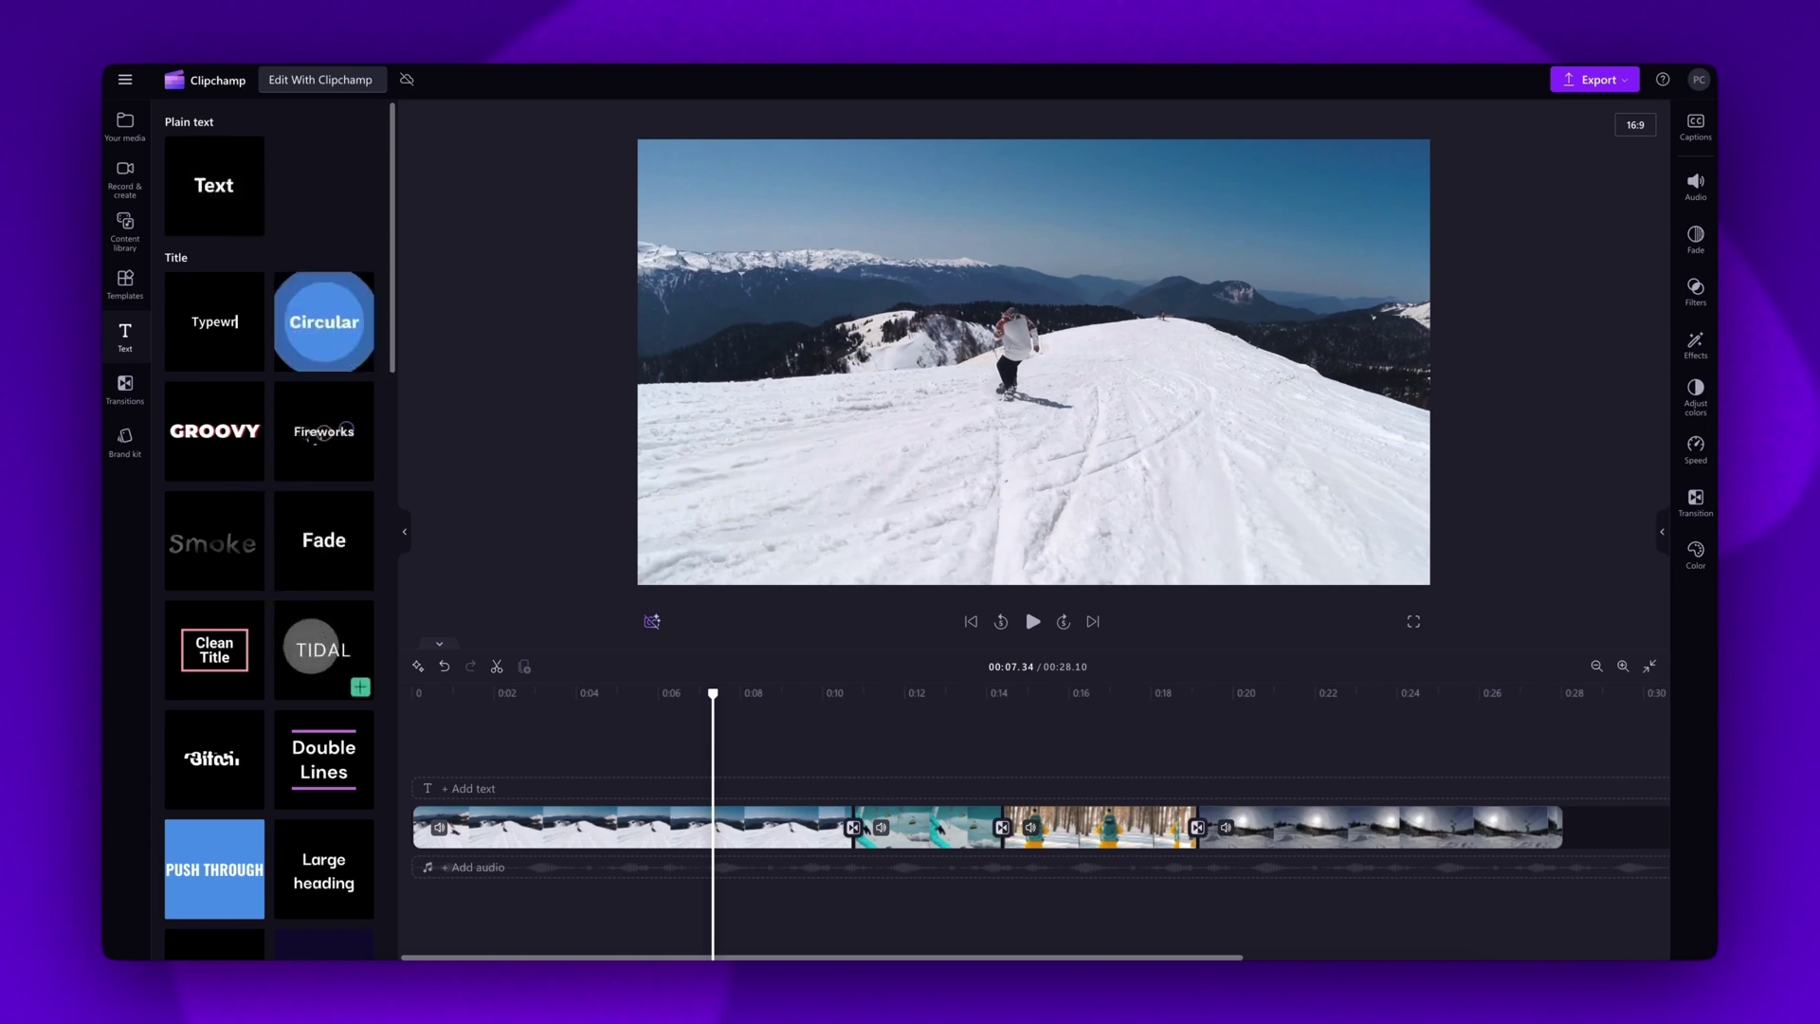
{"action": "left_click_drag", "start_coordinate": [317, 650], "coordinate": [470, 790]}
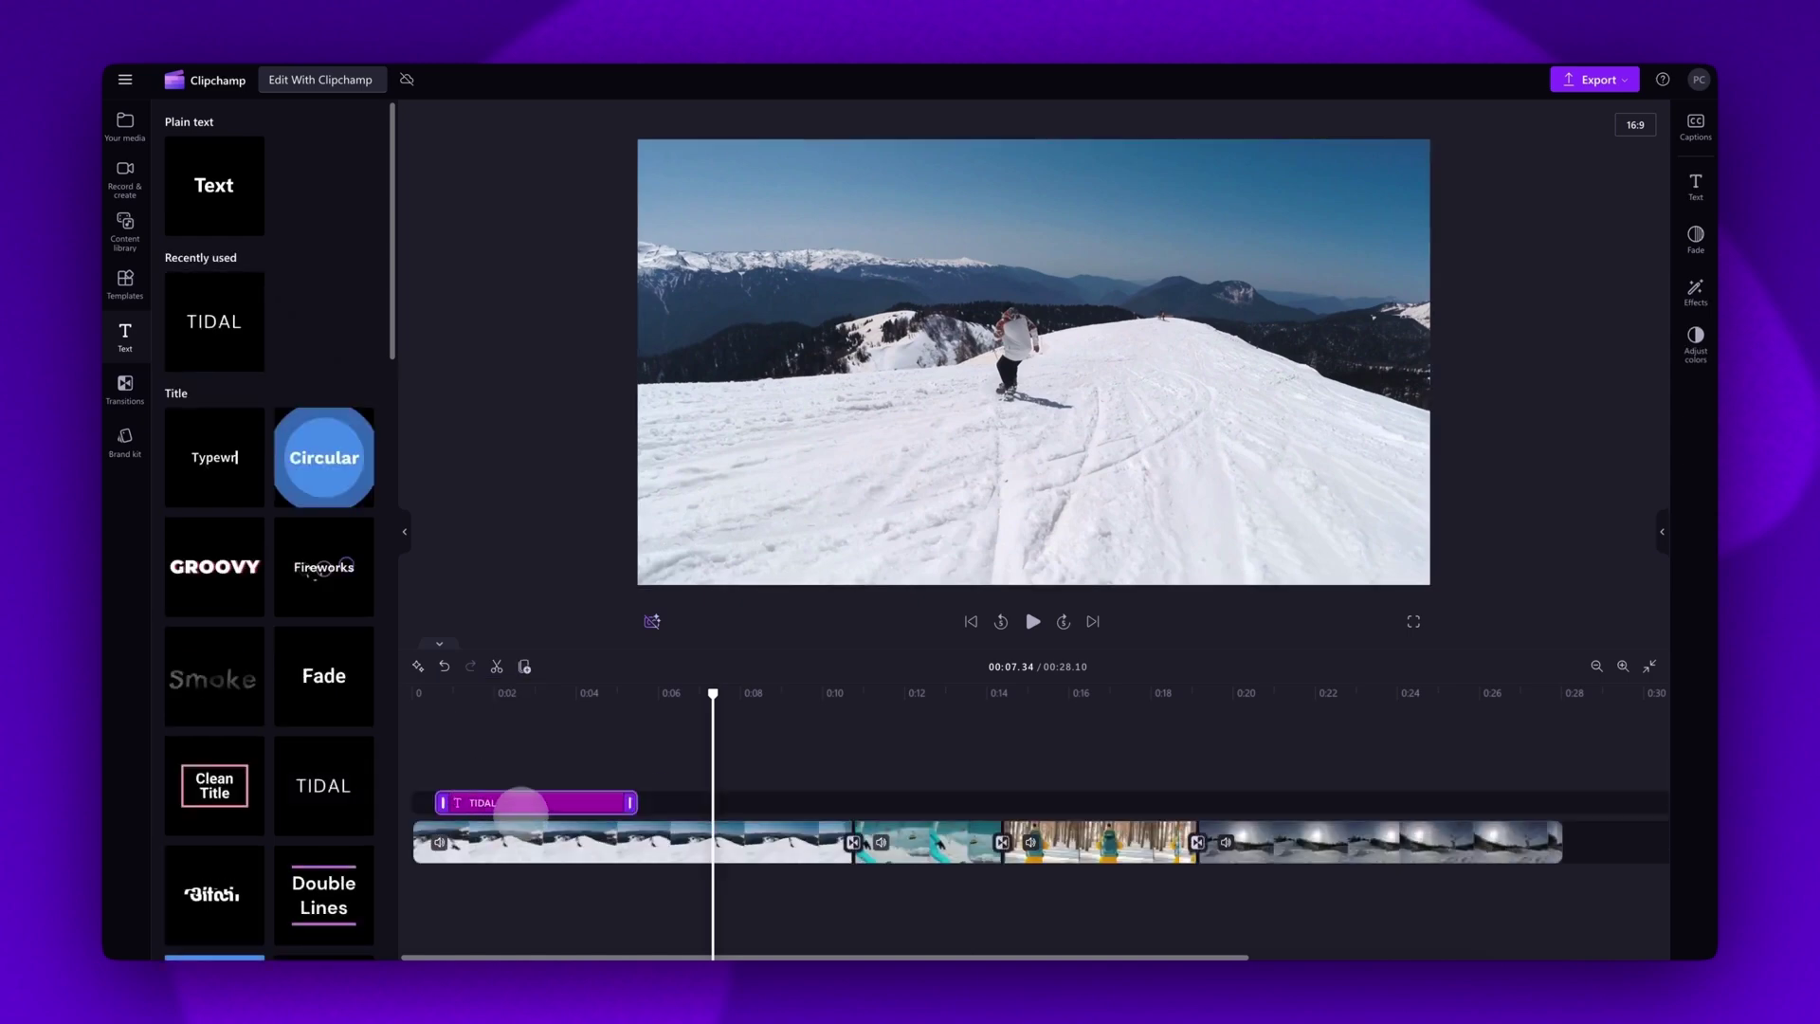
Trim the TIDAL title to end near 0:09 and move it to start at 0:00.
{"action": "left_click", "coordinate": [533, 803]}
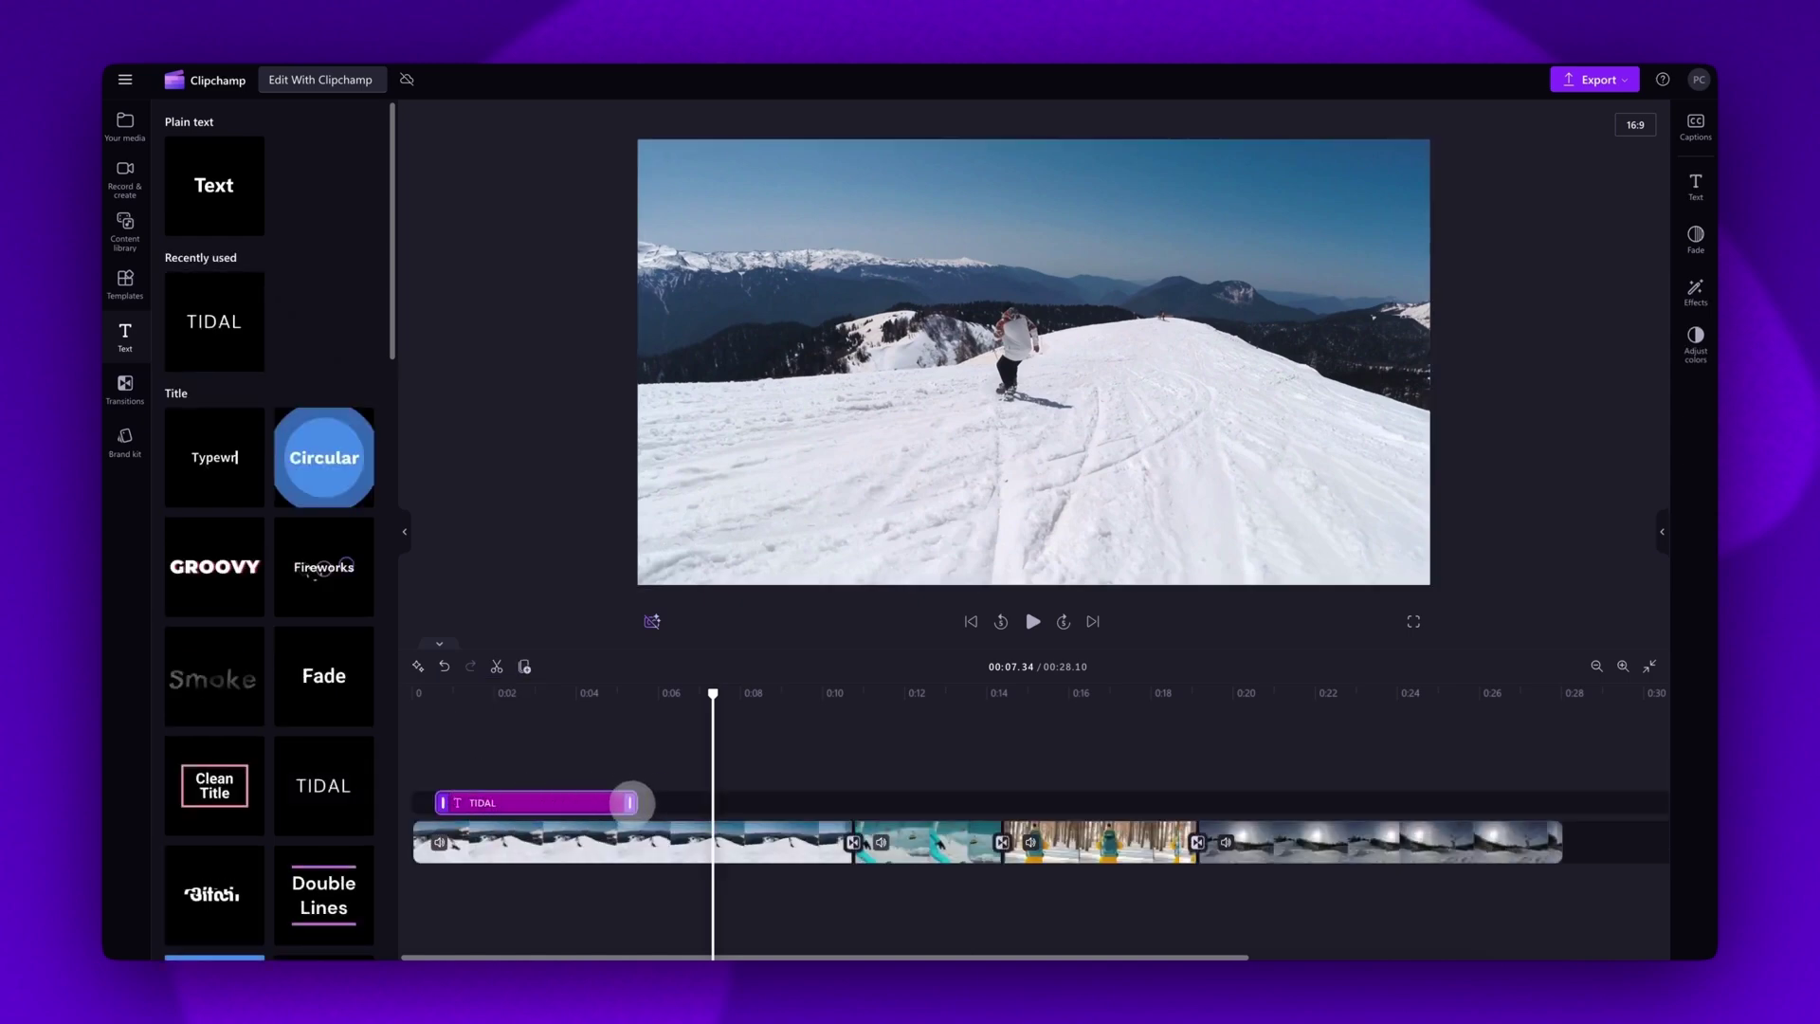
{"action": "left_click_drag", "start_coordinate": [629, 803], "coordinate": [967, 805]}
{"action": "left_click_drag", "start_coordinate": [792, 807], "coordinate": [792, 805]}
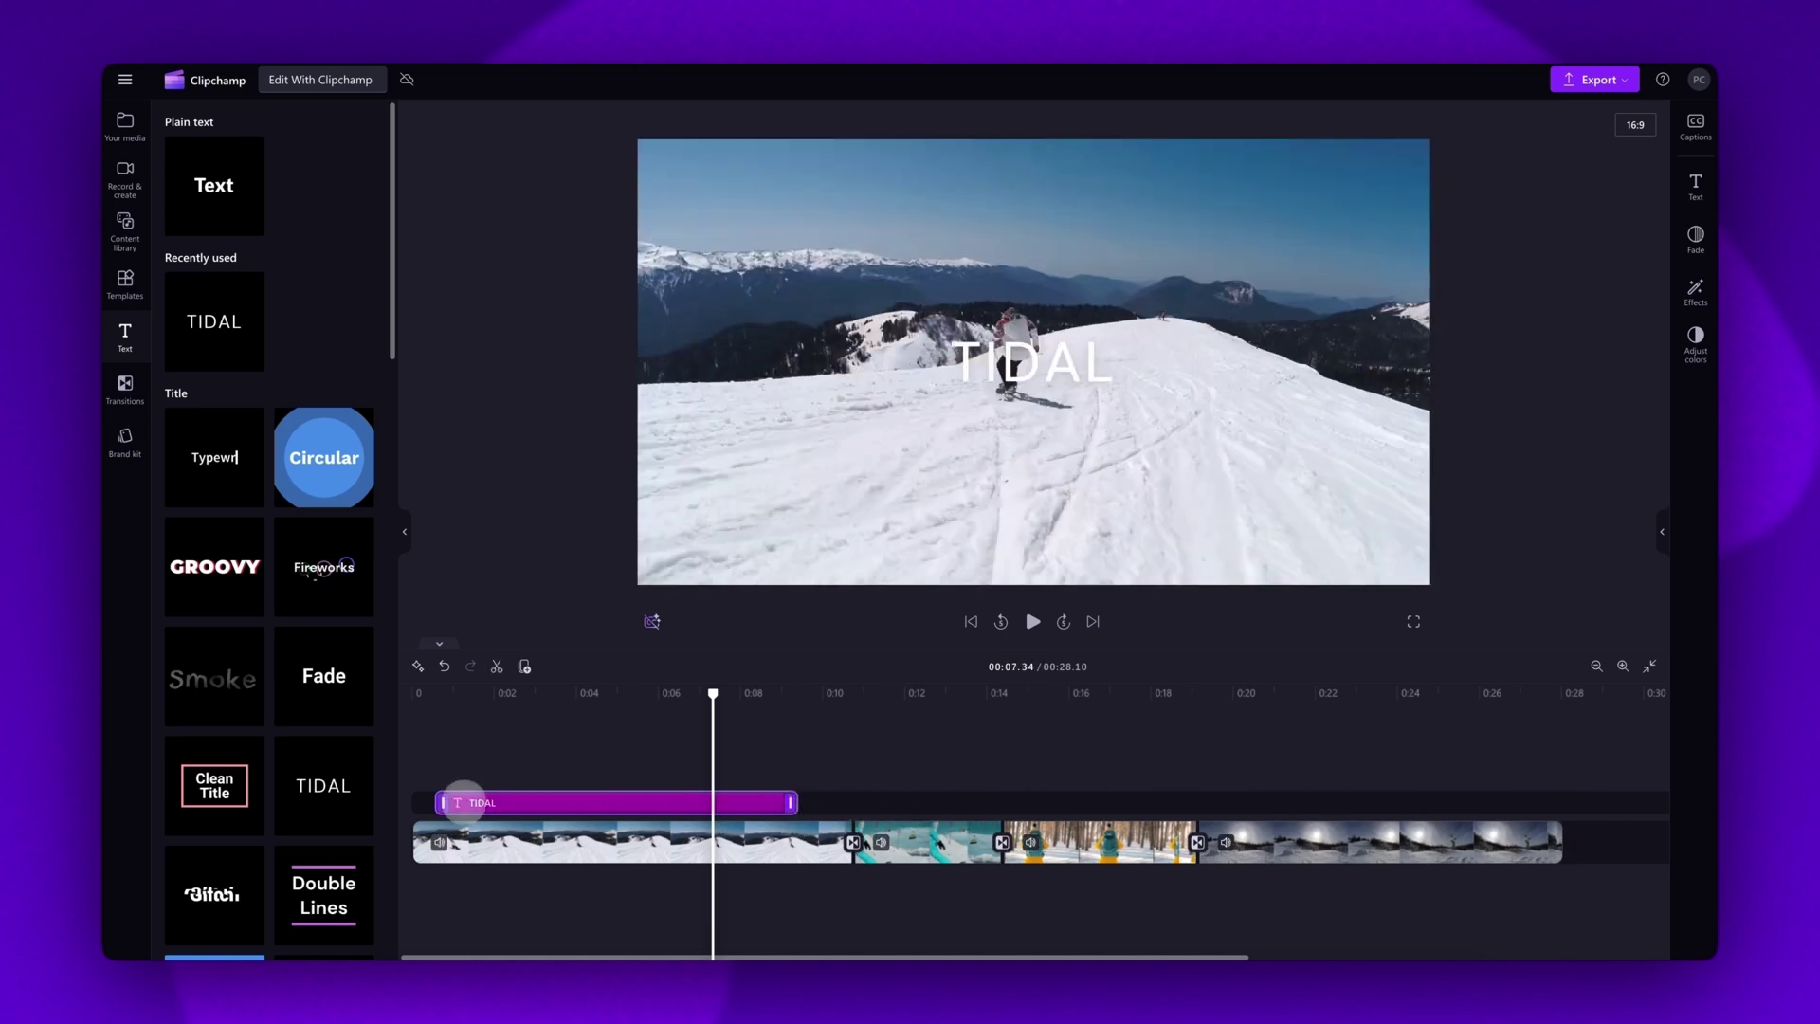
{"action": "left_click_drag", "start_coordinate": [464, 802], "coordinate": [444, 802]}
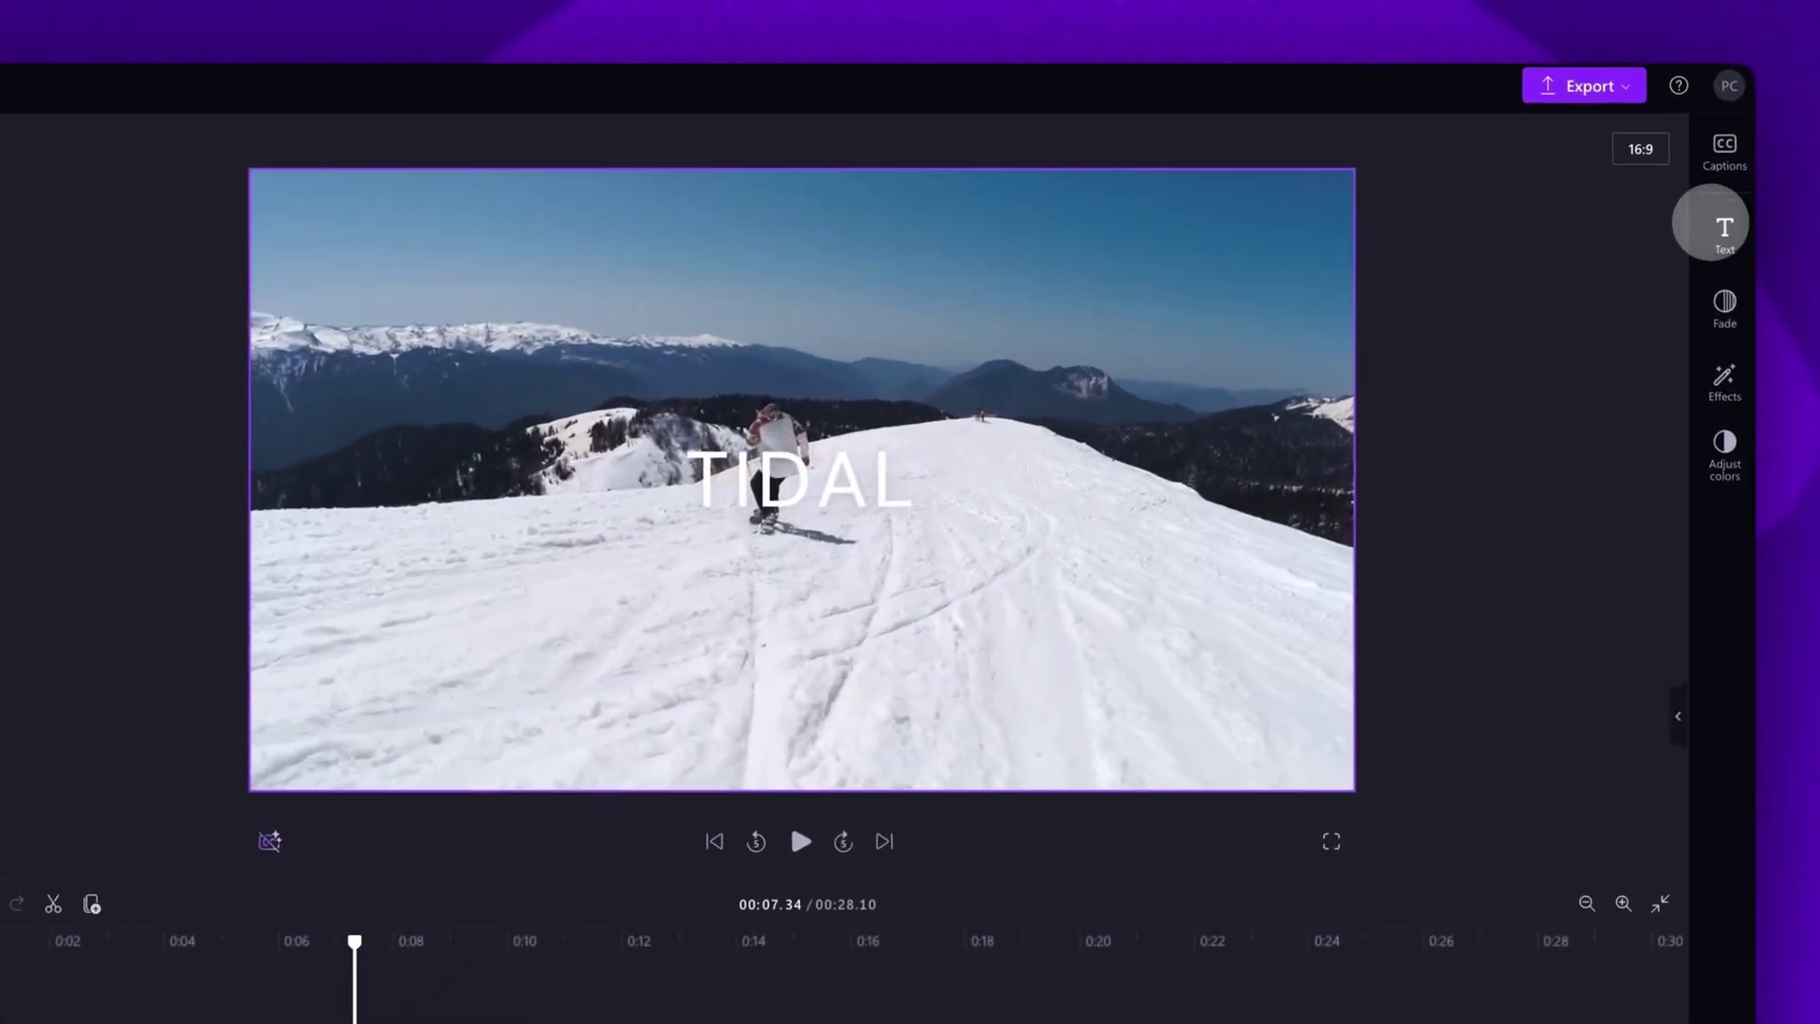
Change the title text to JAPAN TRIP 2025 in the Alfa Slab One font.
{"action": "left_click", "coordinate": [1696, 186]}
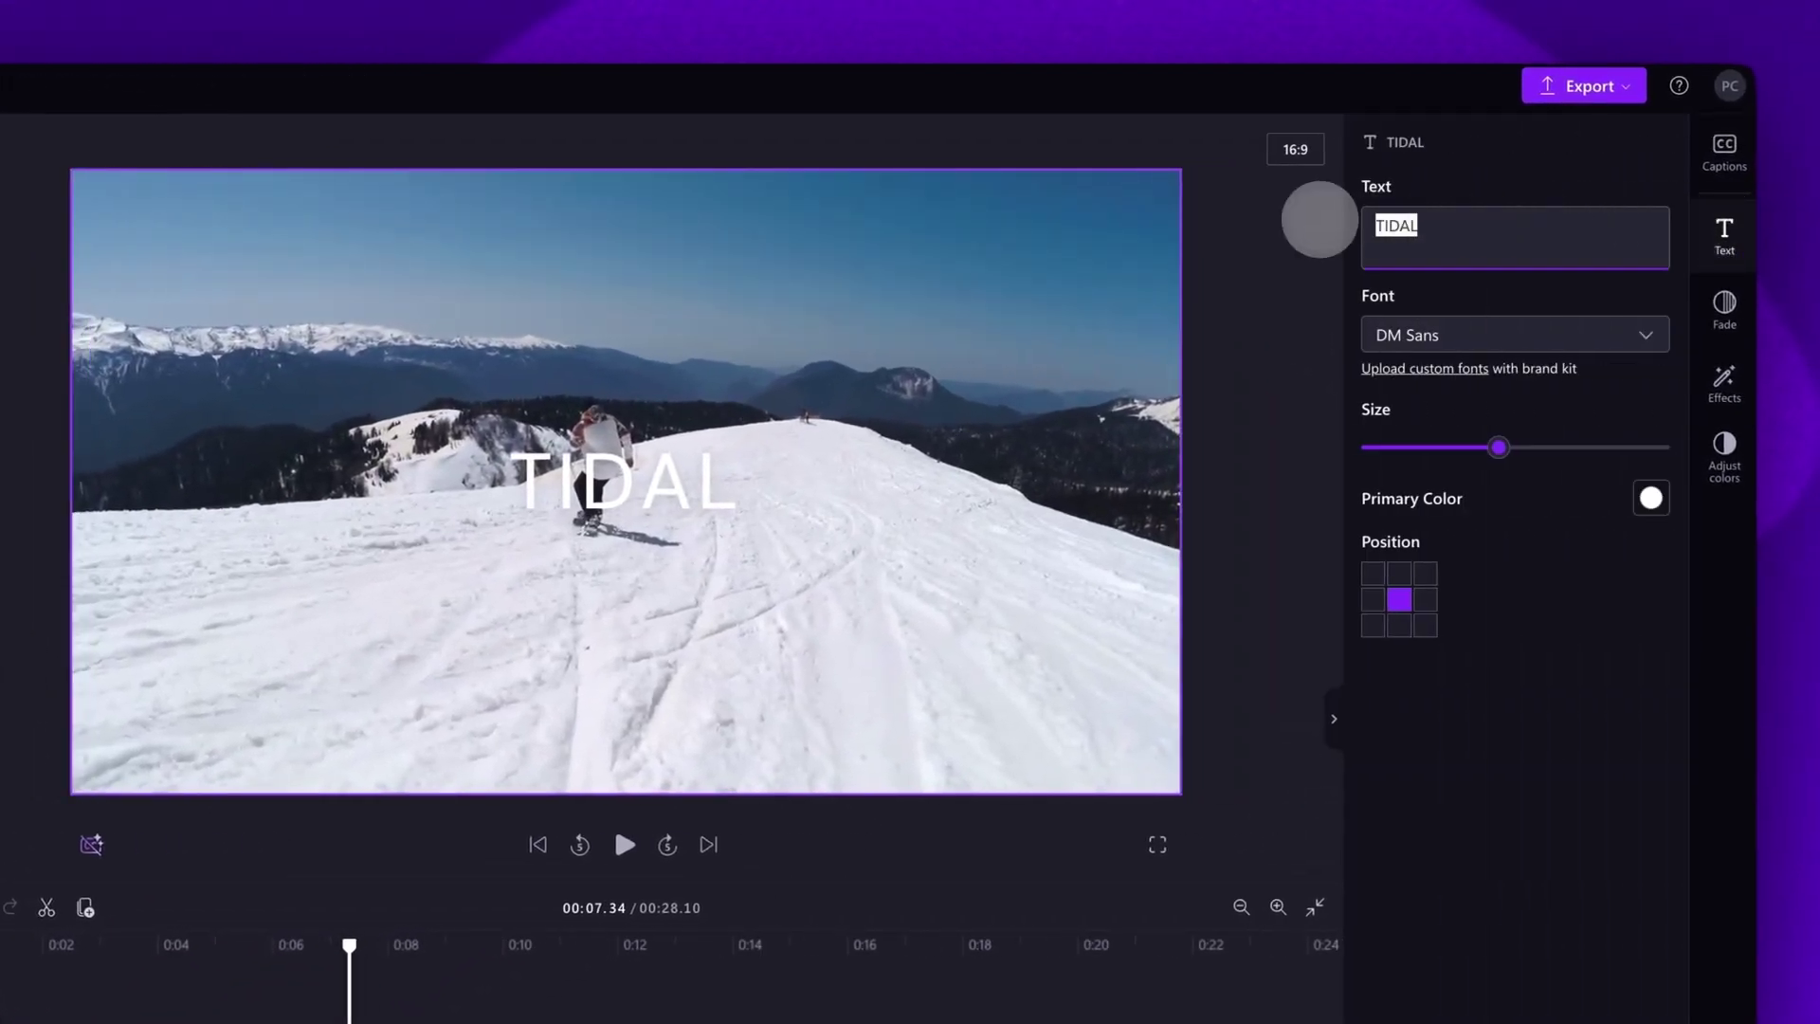
{"action": "type", "text": "TRIP 2025"}
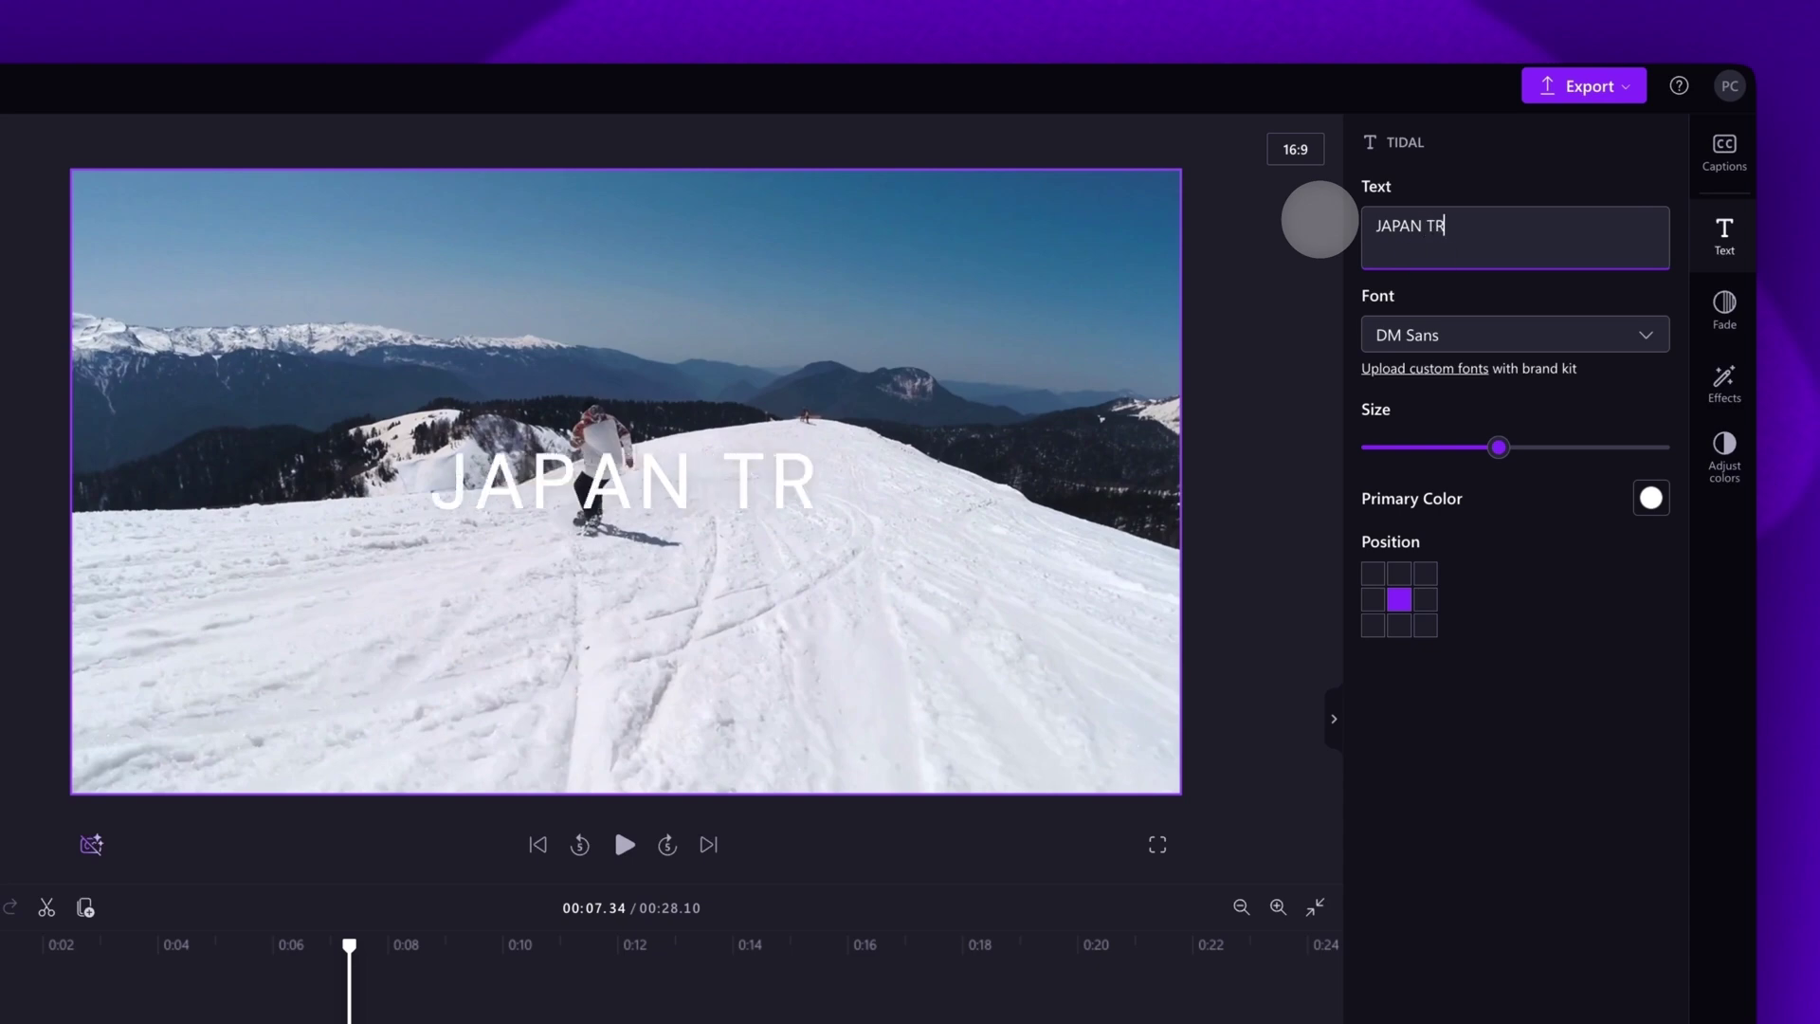
{"action": "left_click", "coordinate": [1523, 334]}
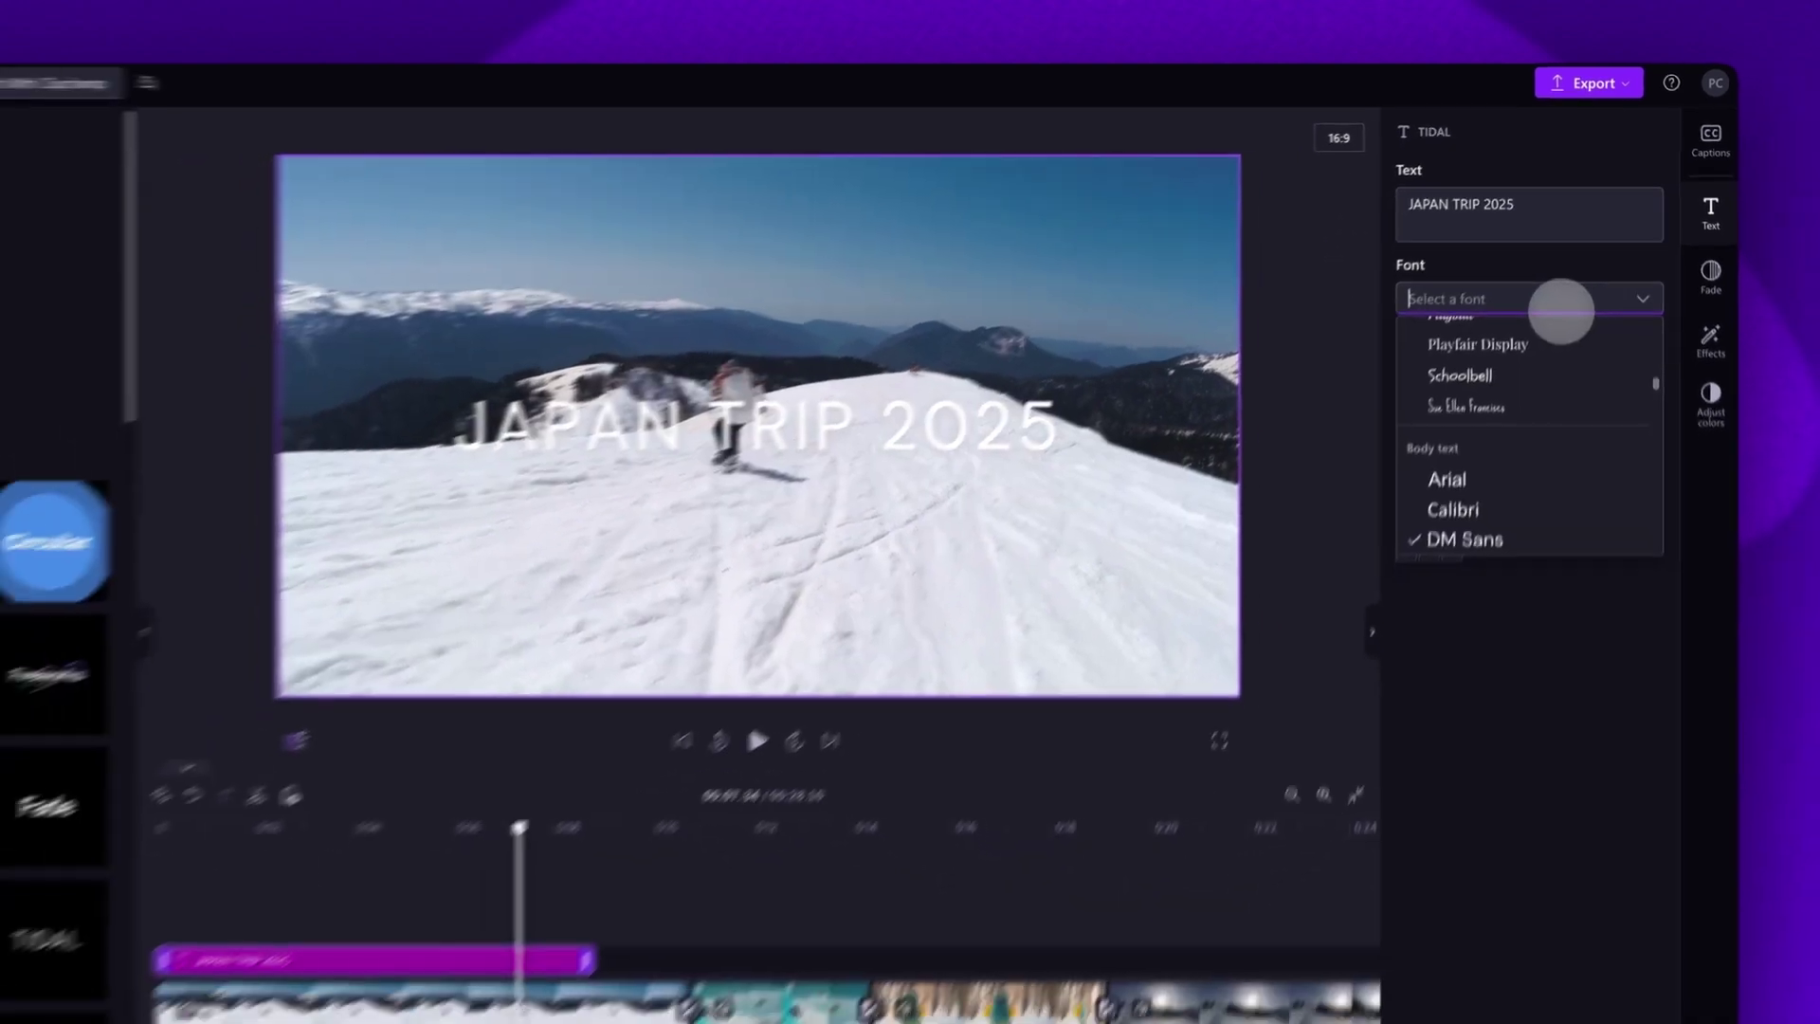
{"action": "left_click", "coordinate": [1485, 526]}
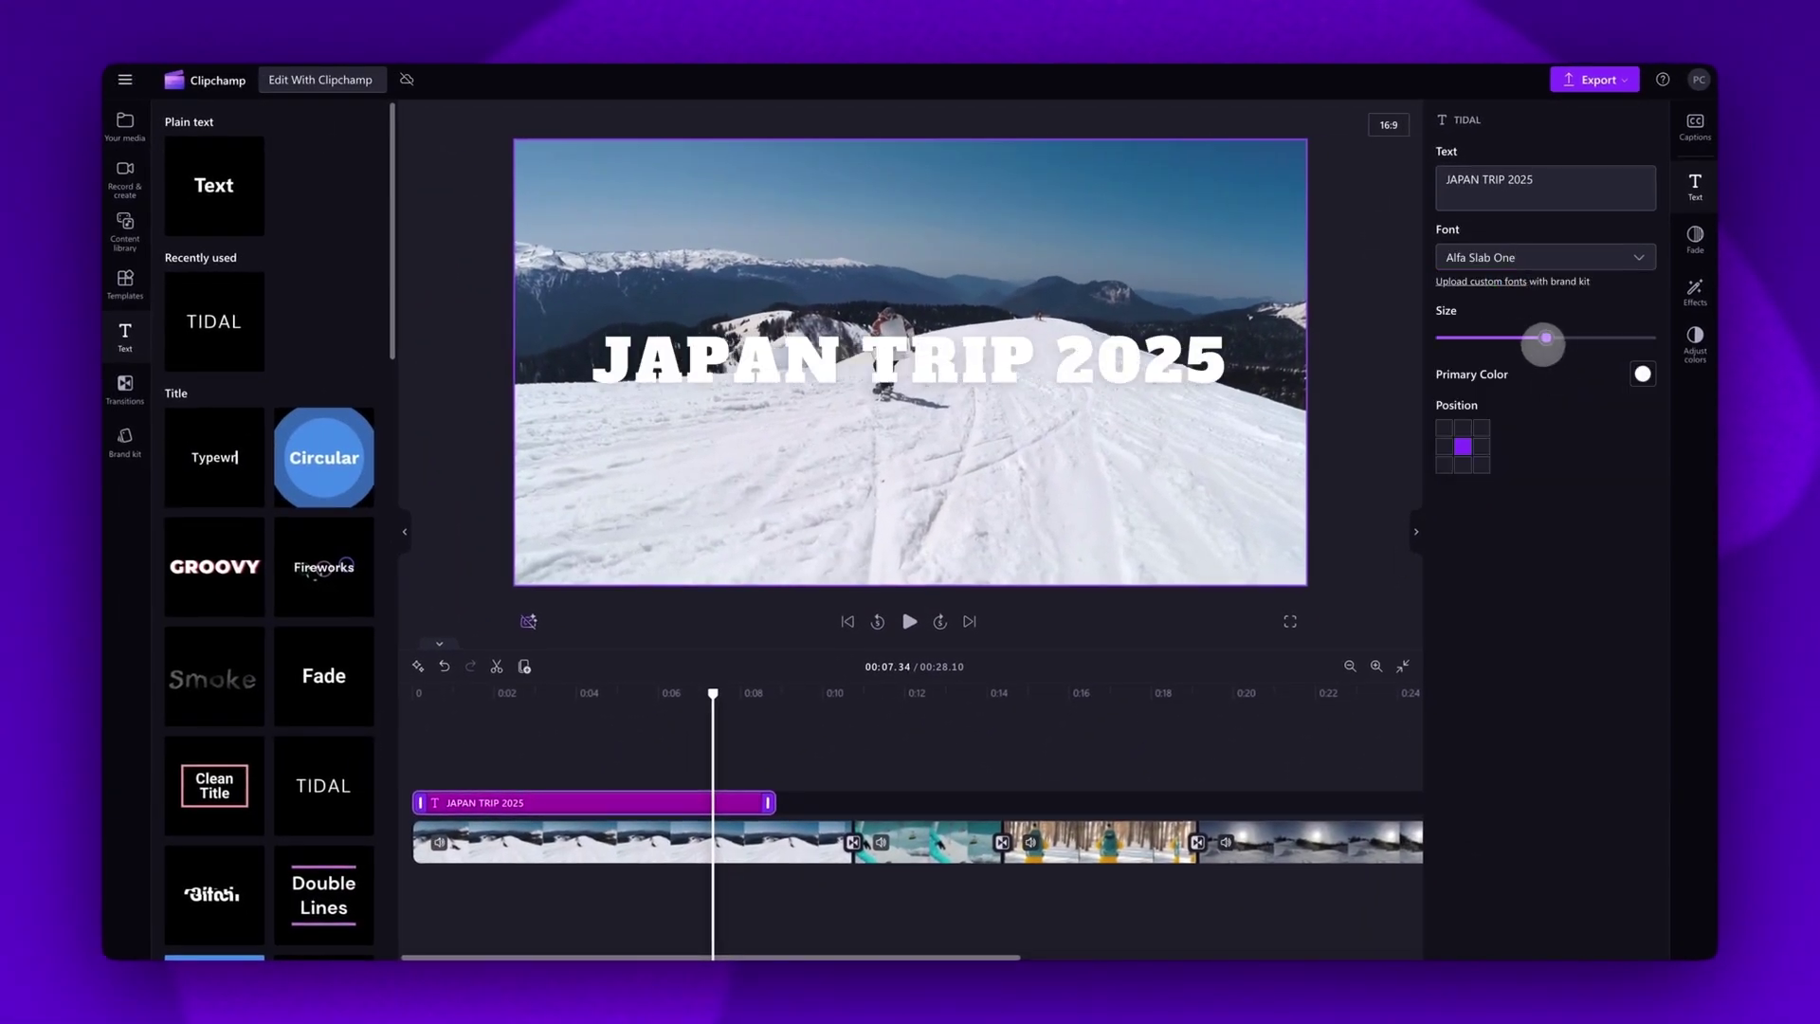
Colour the title light teal #679FA5 and play the video from the start.
{"action": "left_click", "coordinate": [1643, 373]}
{"action": "left_click", "coordinate": [1654, 232]}
{"action": "left_click_drag", "start_coordinate": [1654, 232], "coordinate": [1598, 223]}
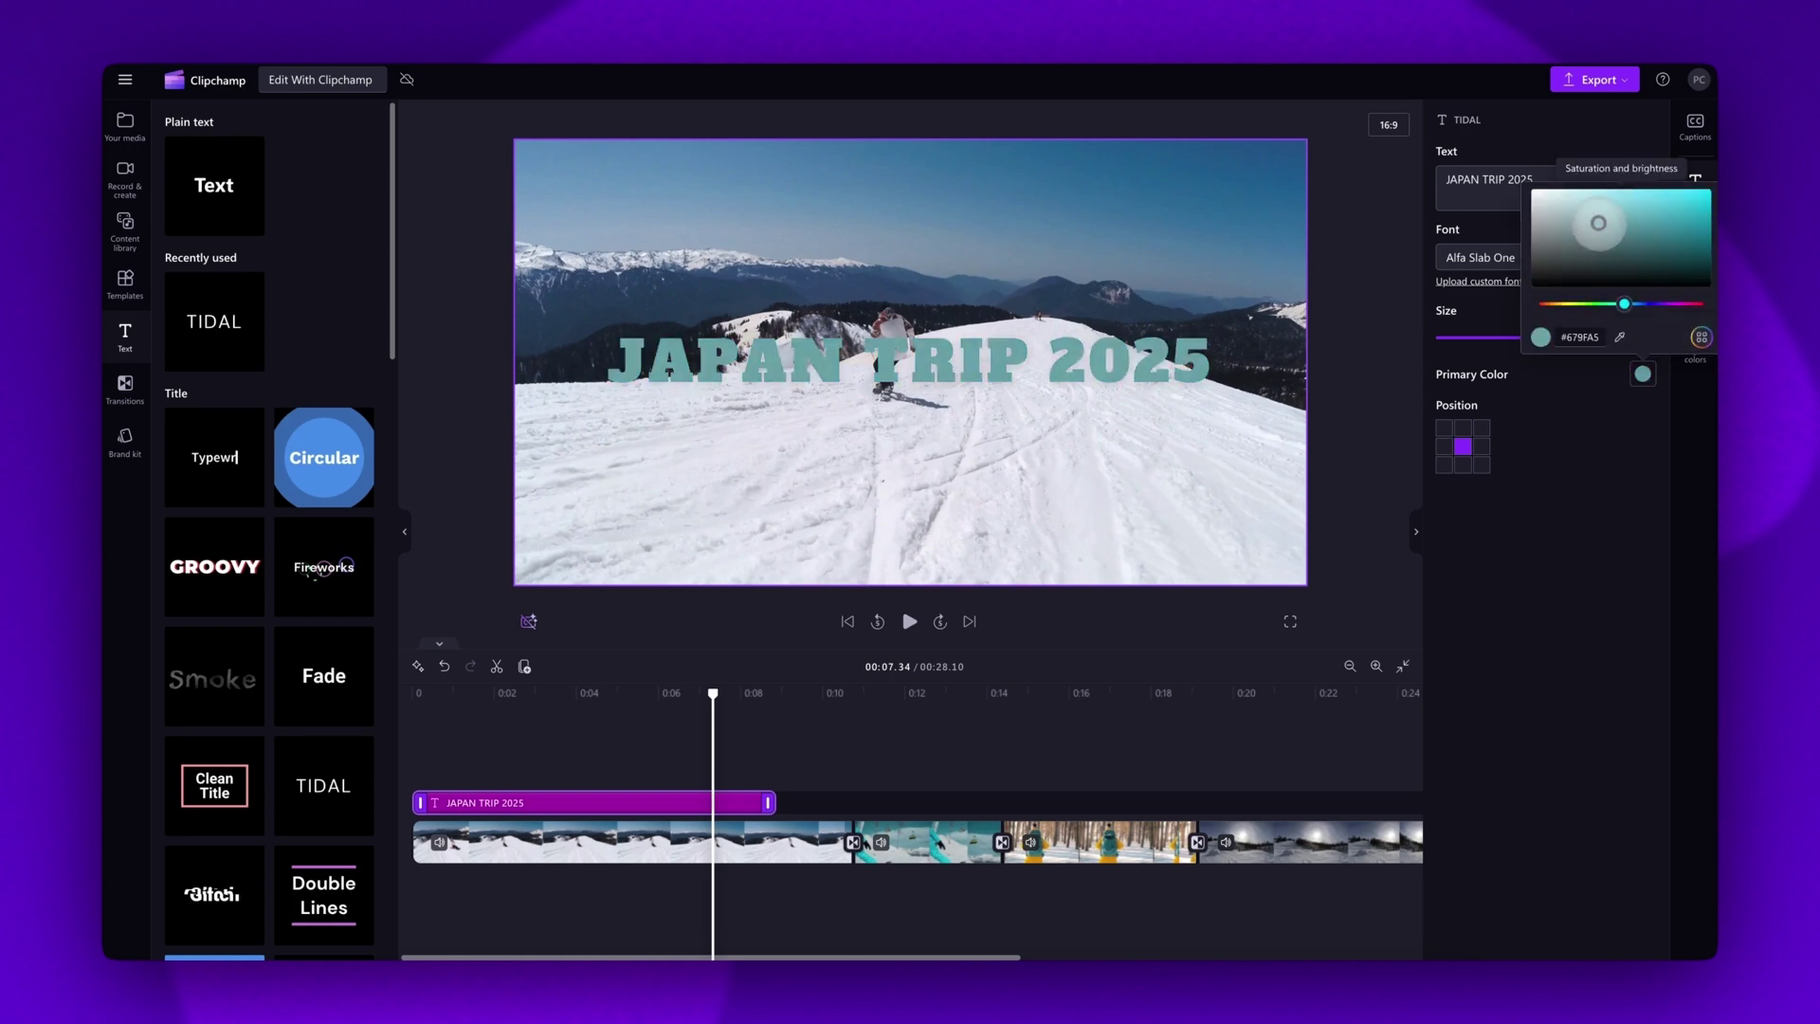
{"action": "left_click", "coordinate": [846, 621]}
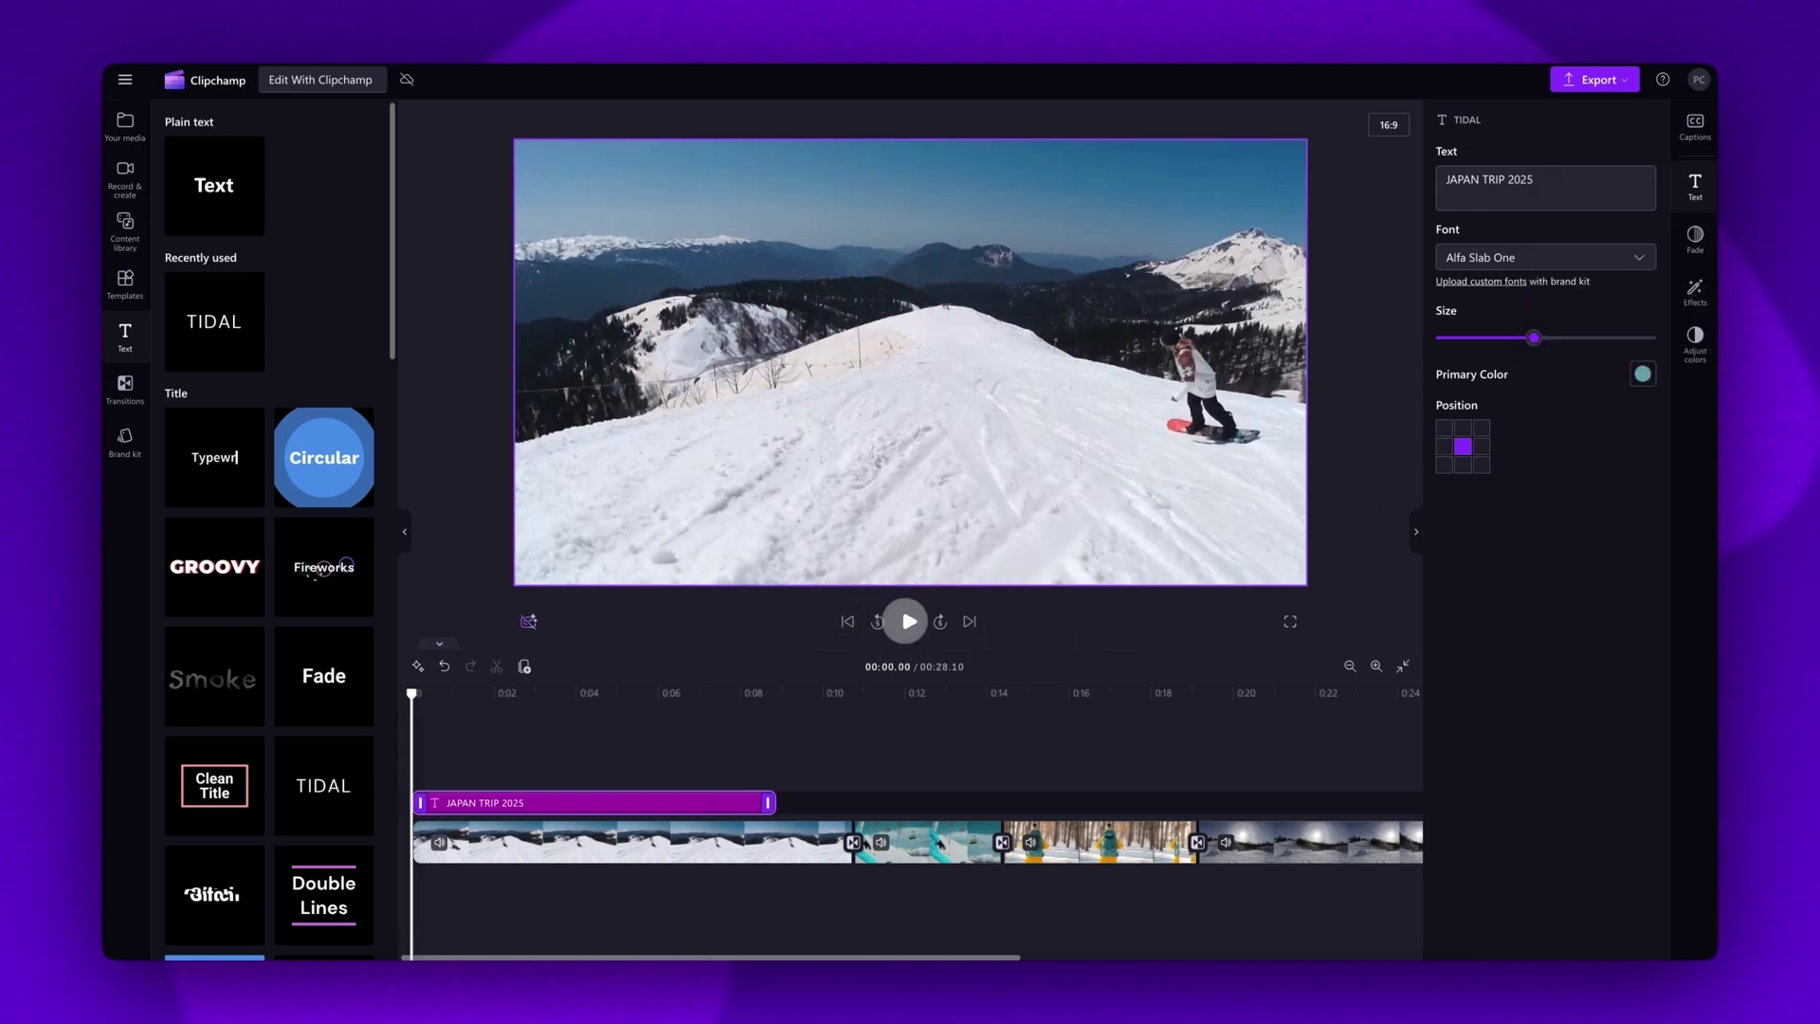
{"action": "key", "text": "space"}
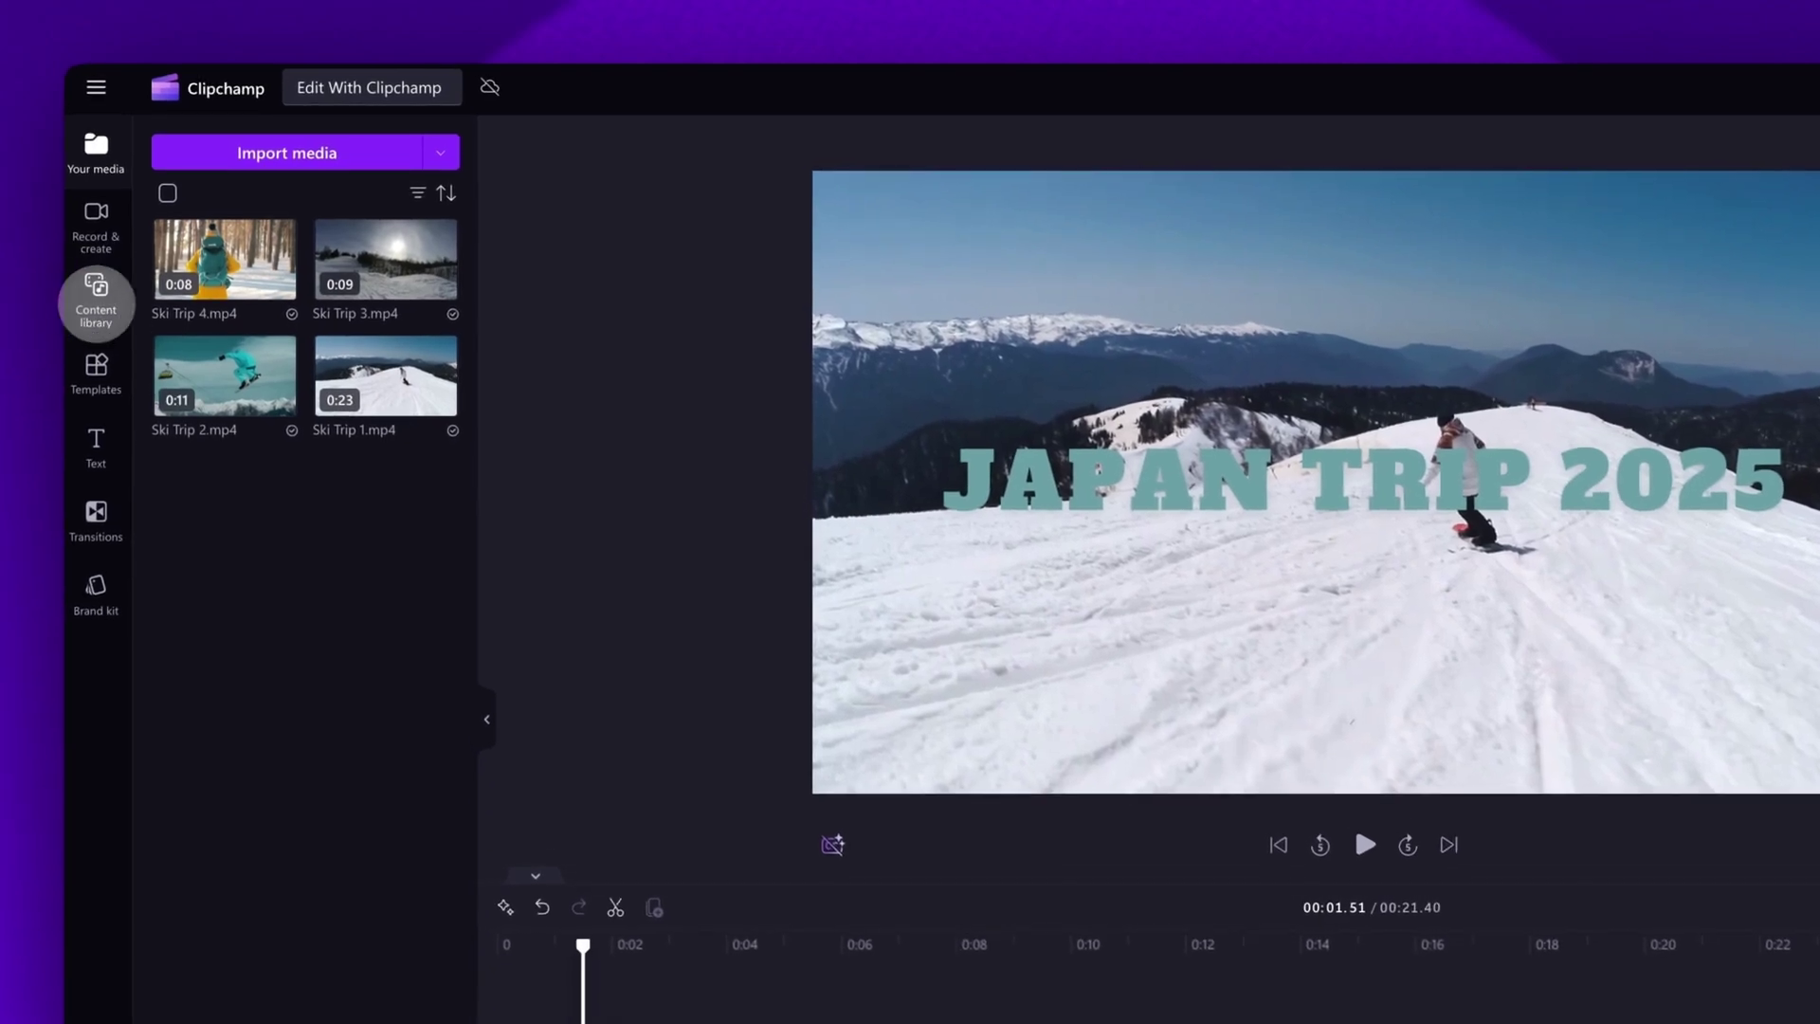
Filter the content library to Music and browse collections such as Pop, Chill, Rock and Jazz.
{"action": "left_click", "coordinate": [95, 298]}
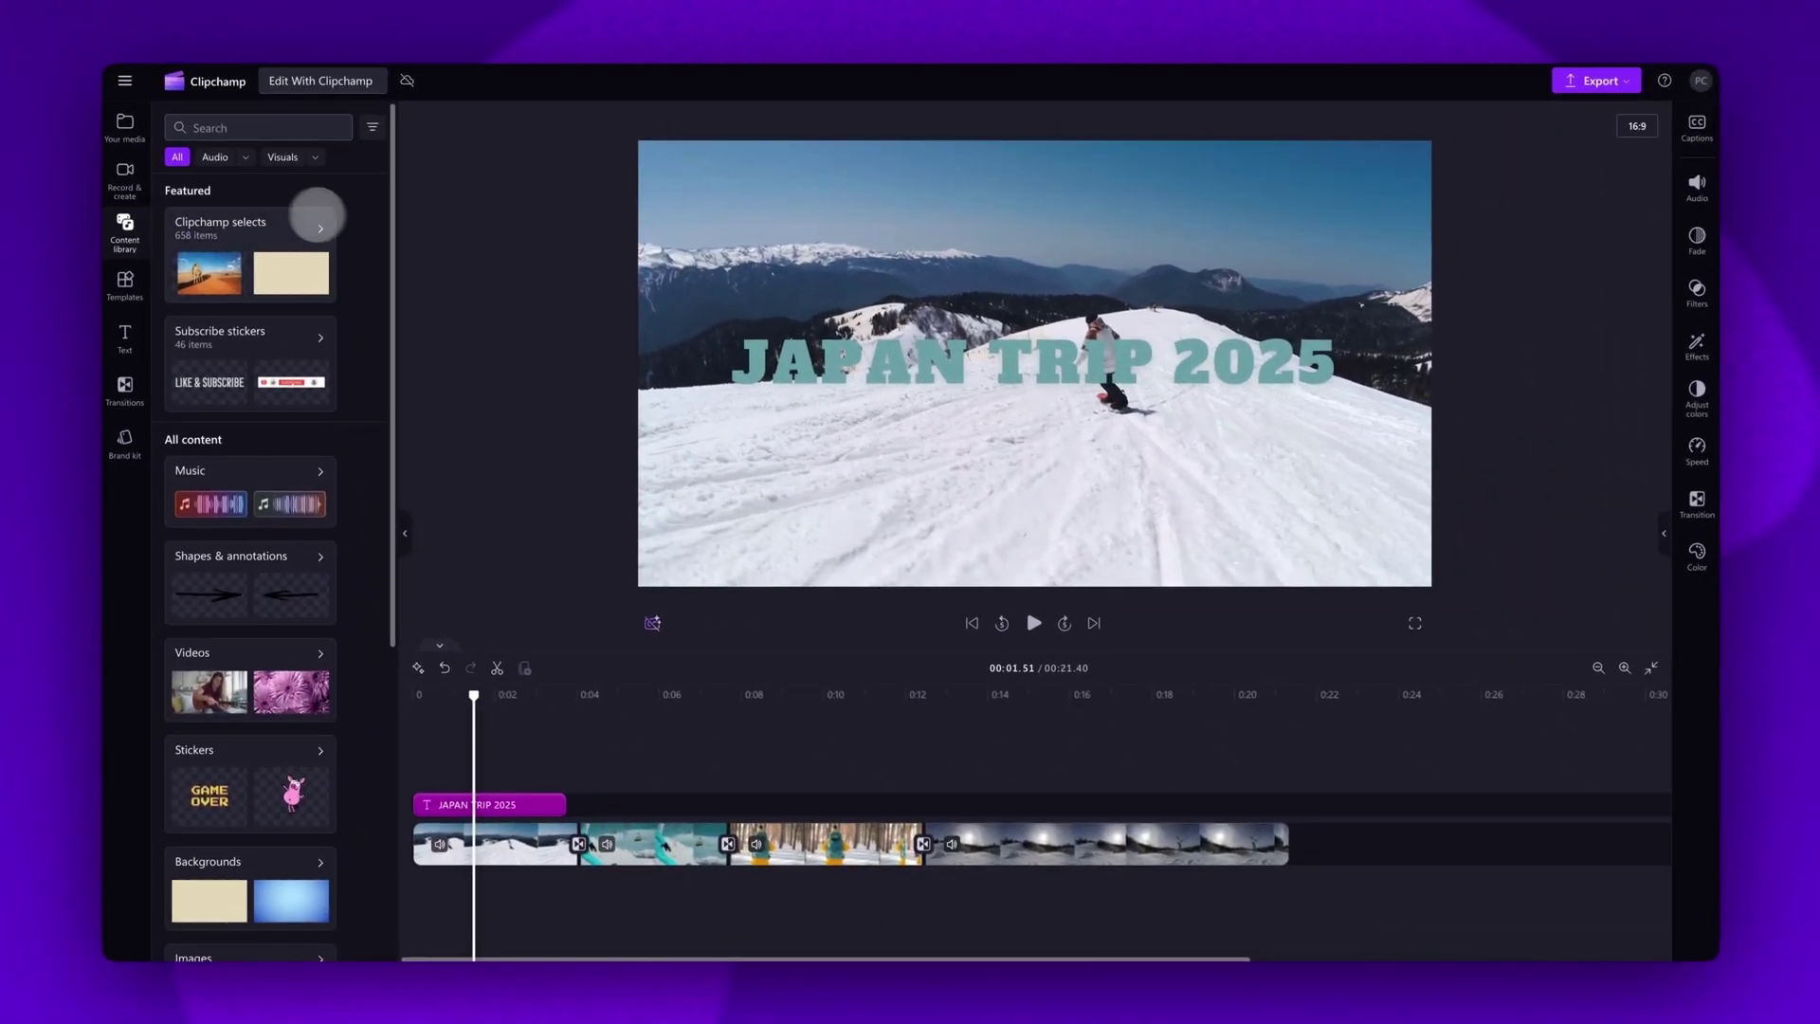
{"action": "scroll", "coordinate": [354, 293], "scroll_direction": "down", "scroll_amount": 5}
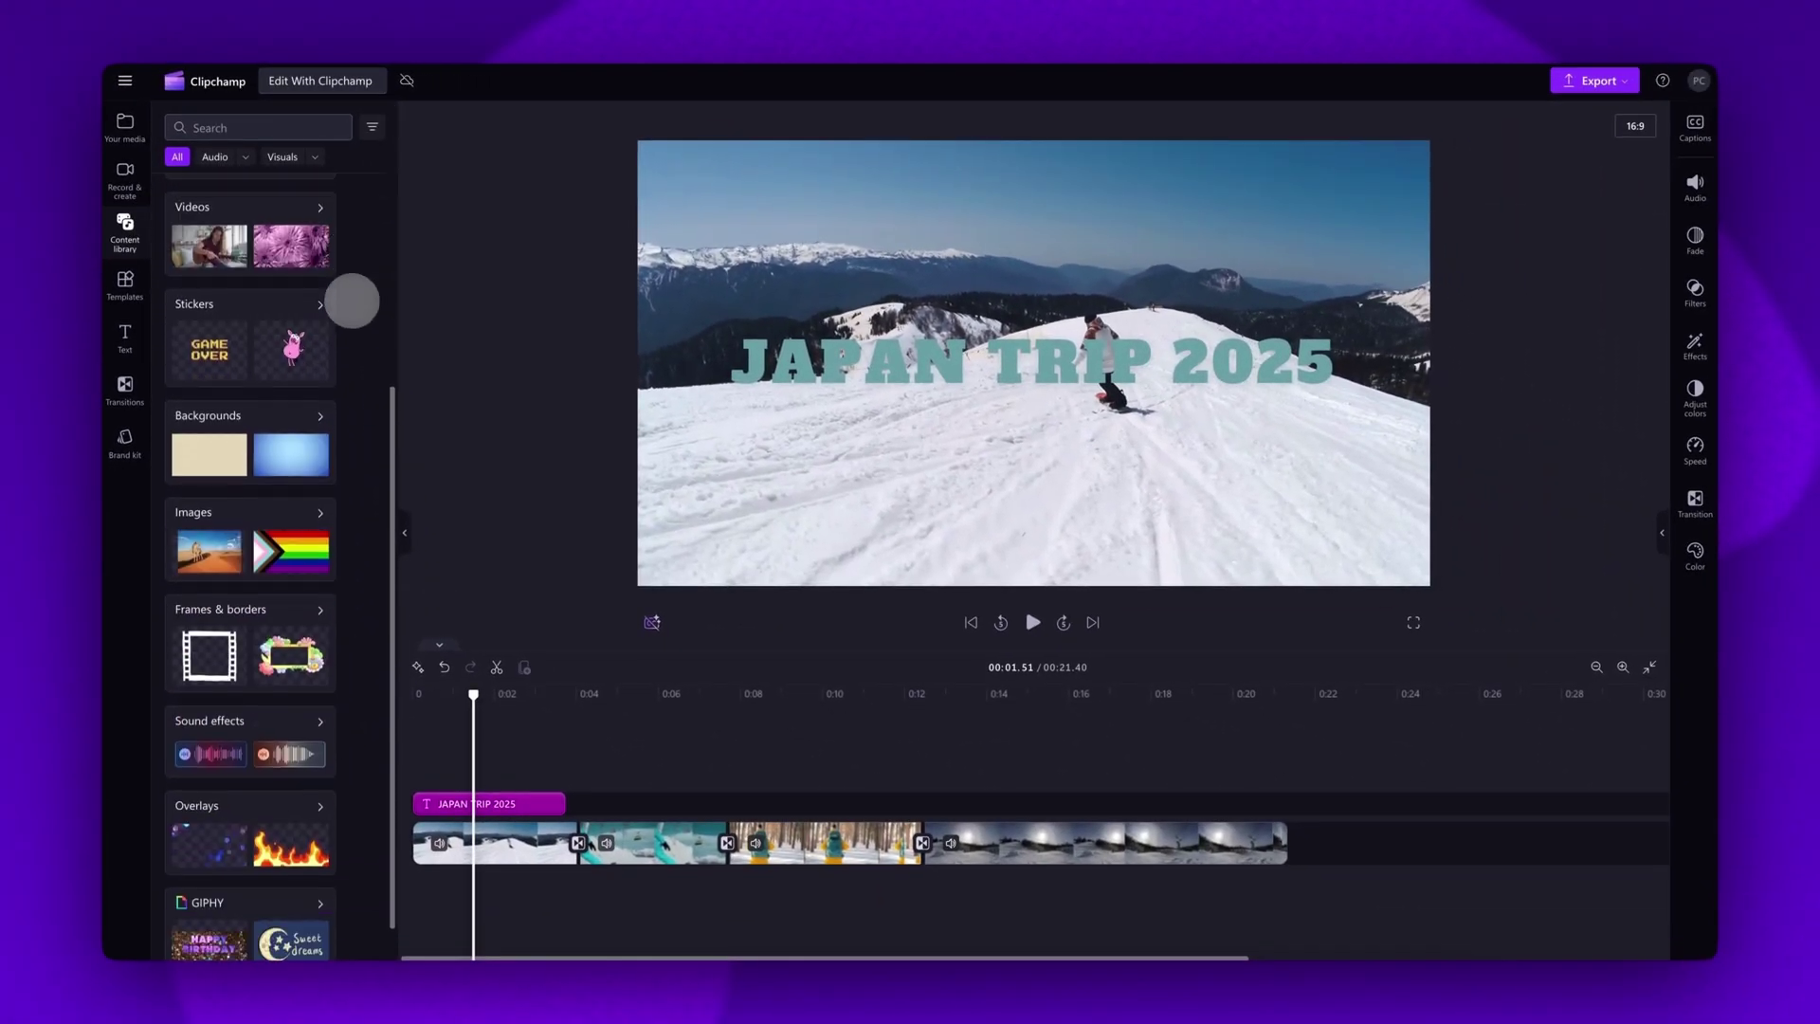
{"action": "scroll", "coordinate": [351, 301], "scroll_direction": "down", "scroll_amount": 1}
{"action": "scroll", "coordinate": [352, 301], "scroll_direction": "up", "scroll_amount": 2}
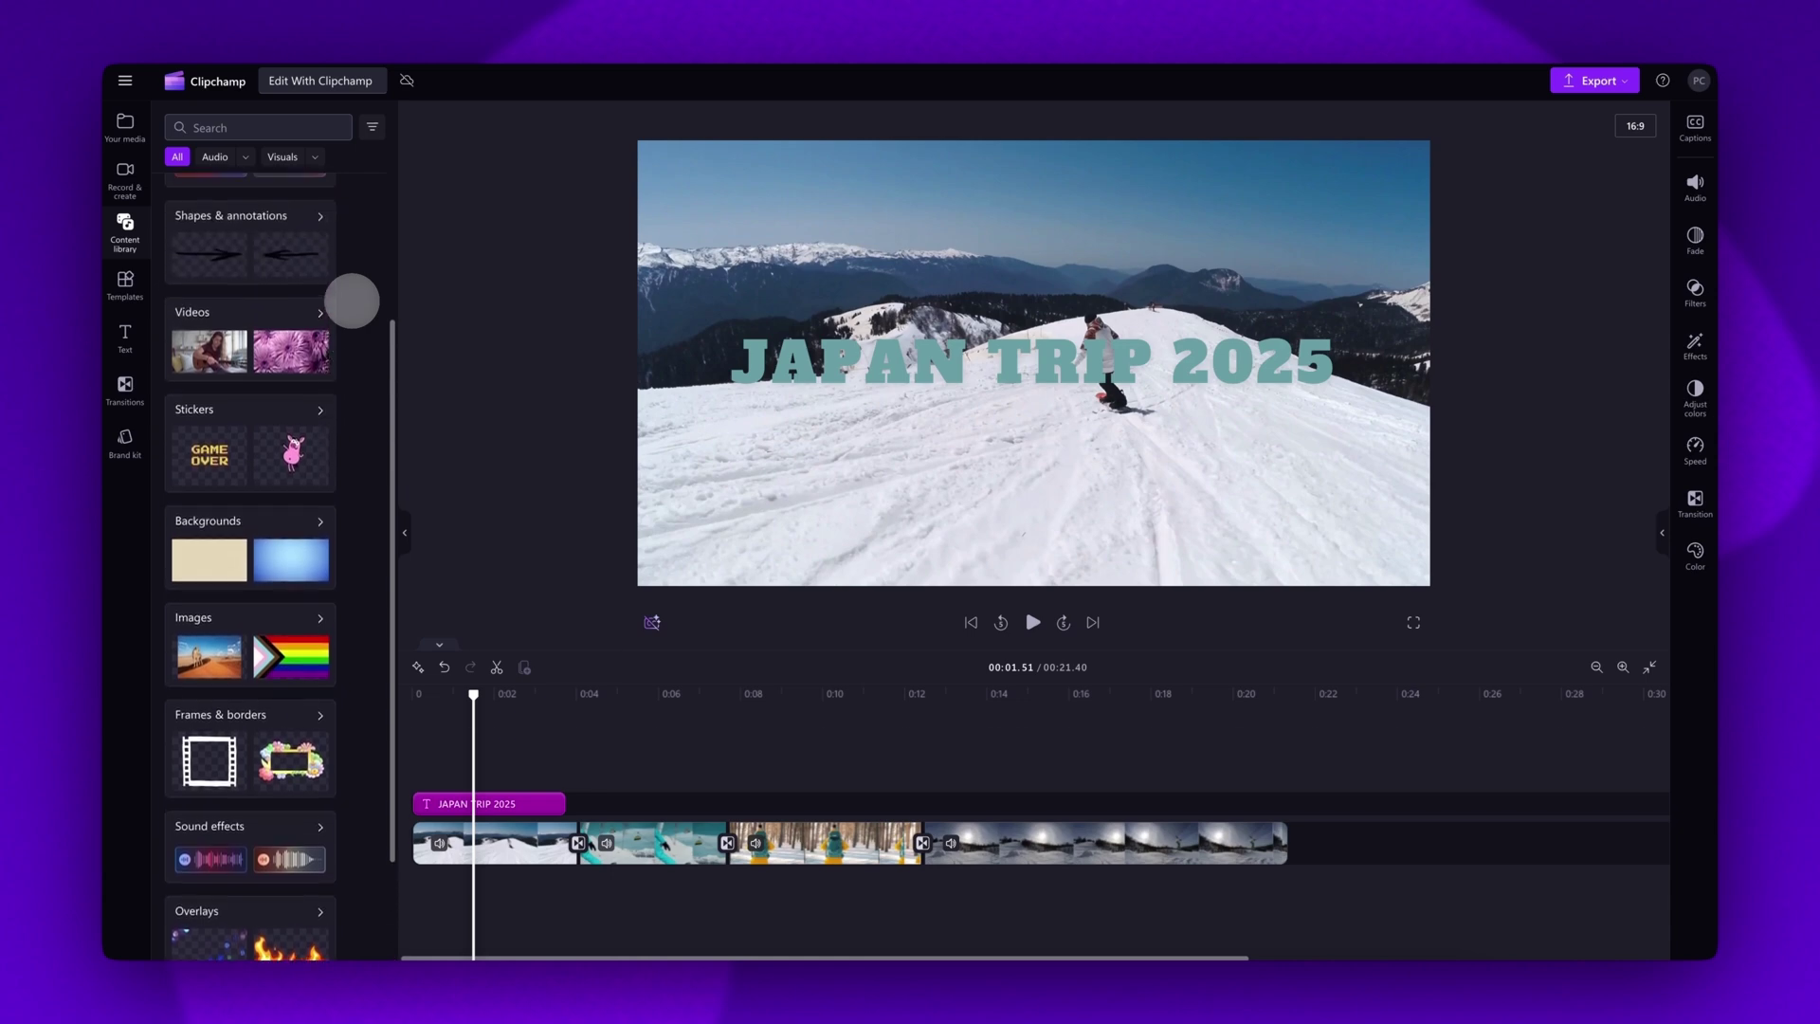
{"action": "scroll", "coordinate": [352, 300], "scroll_direction": "up", "scroll_amount": 4}
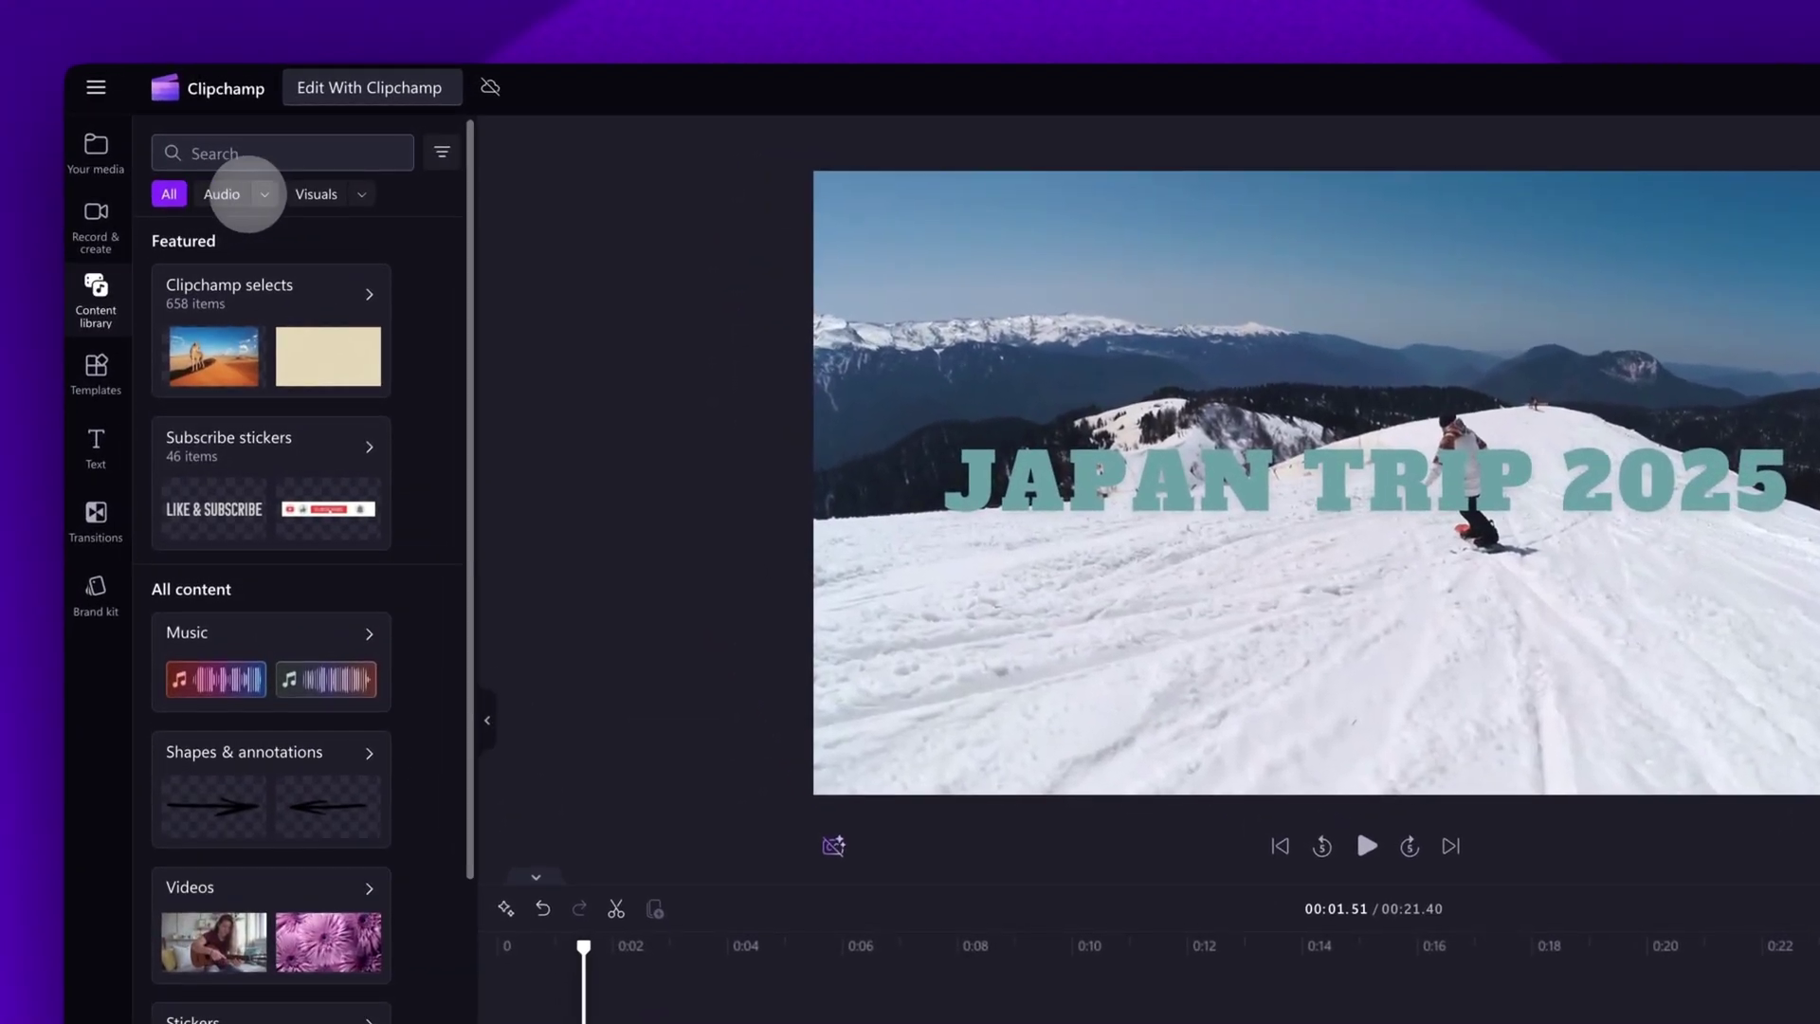
{"action": "left_click", "coordinate": [246, 156]}
{"action": "left_click", "coordinate": [194, 270]}
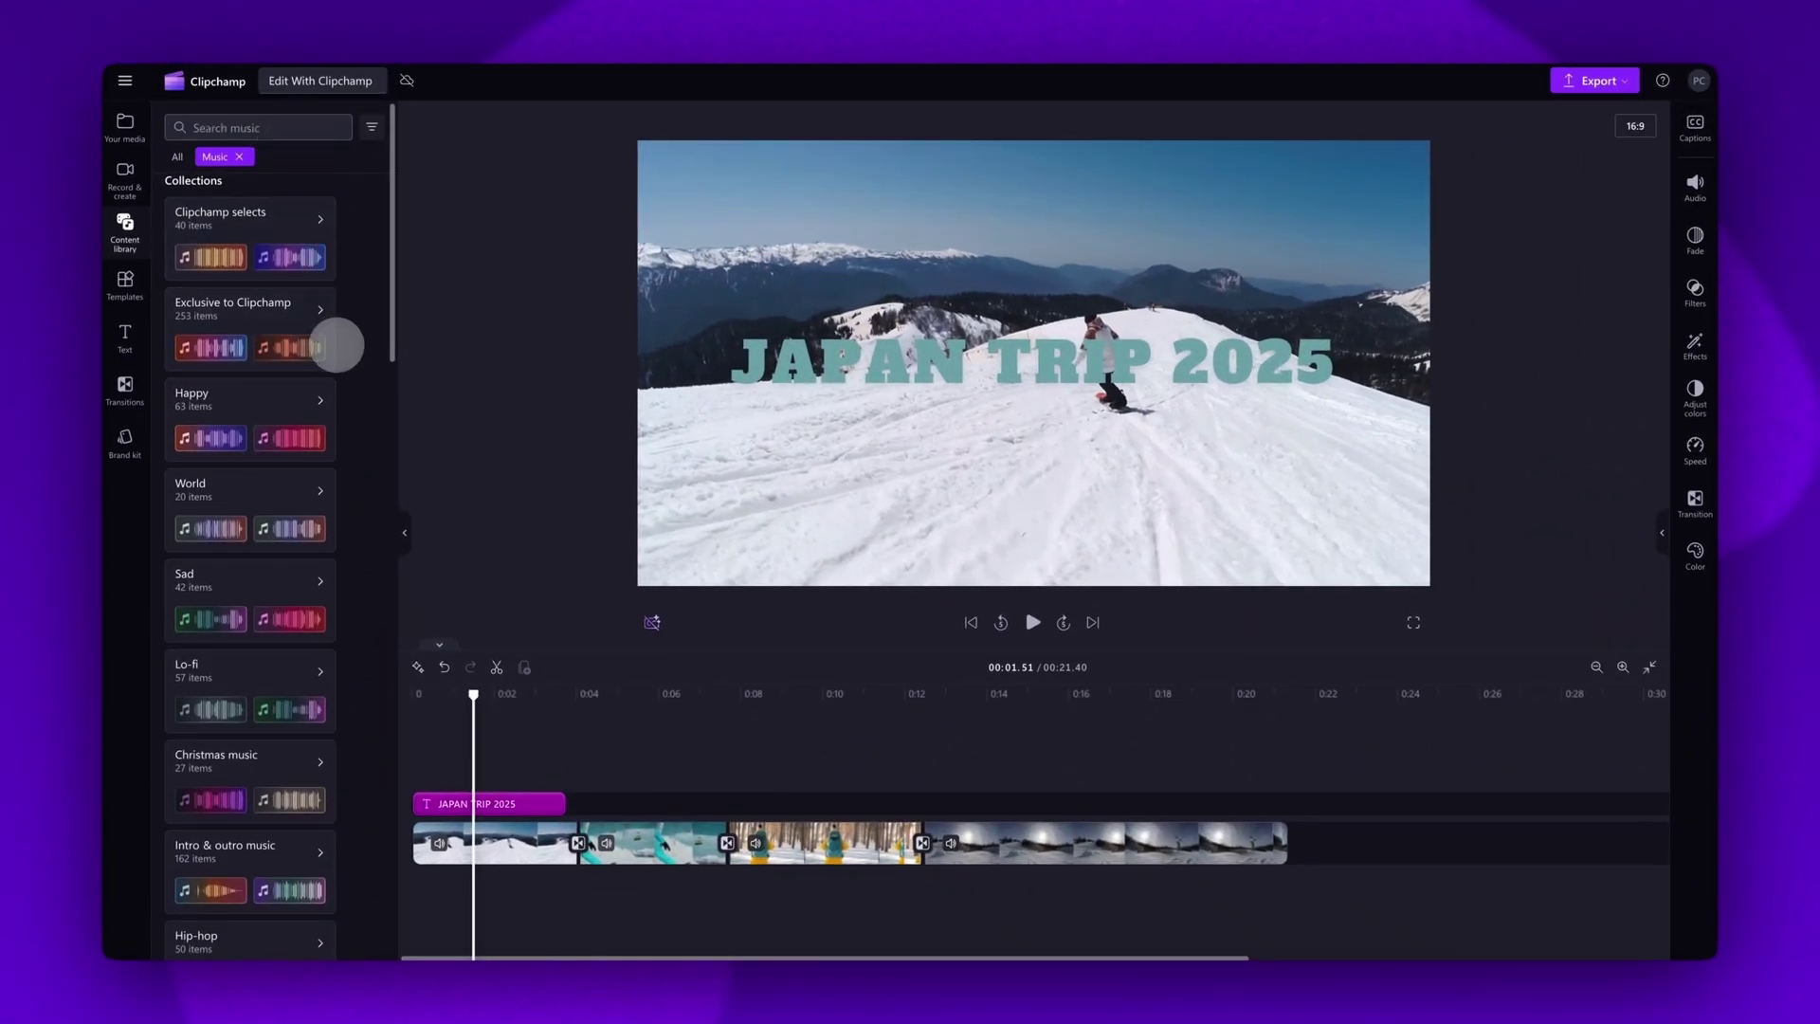
{"action": "scroll", "coordinate": [337, 345], "scroll_direction": "down", "scroll_amount": 8}
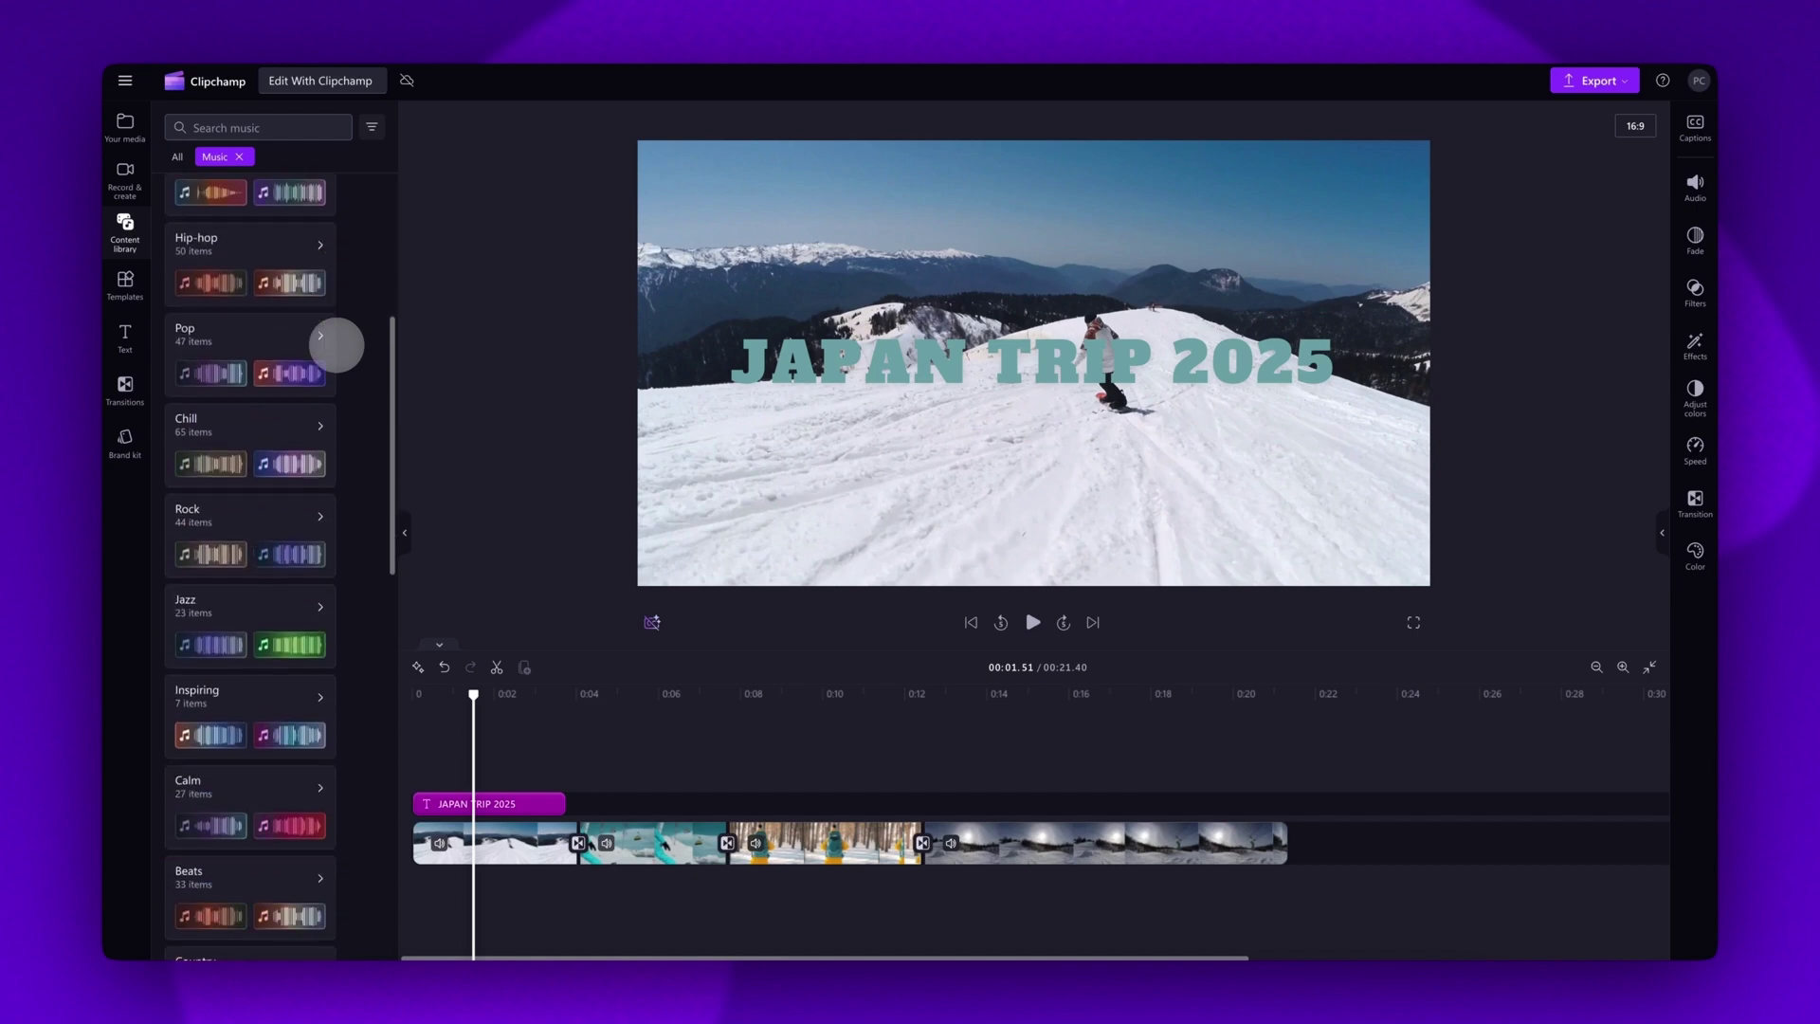
Add the Afternoon chill track from the Chill collection as music under the video.
{"action": "left_click", "coordinate": [260, 422]}
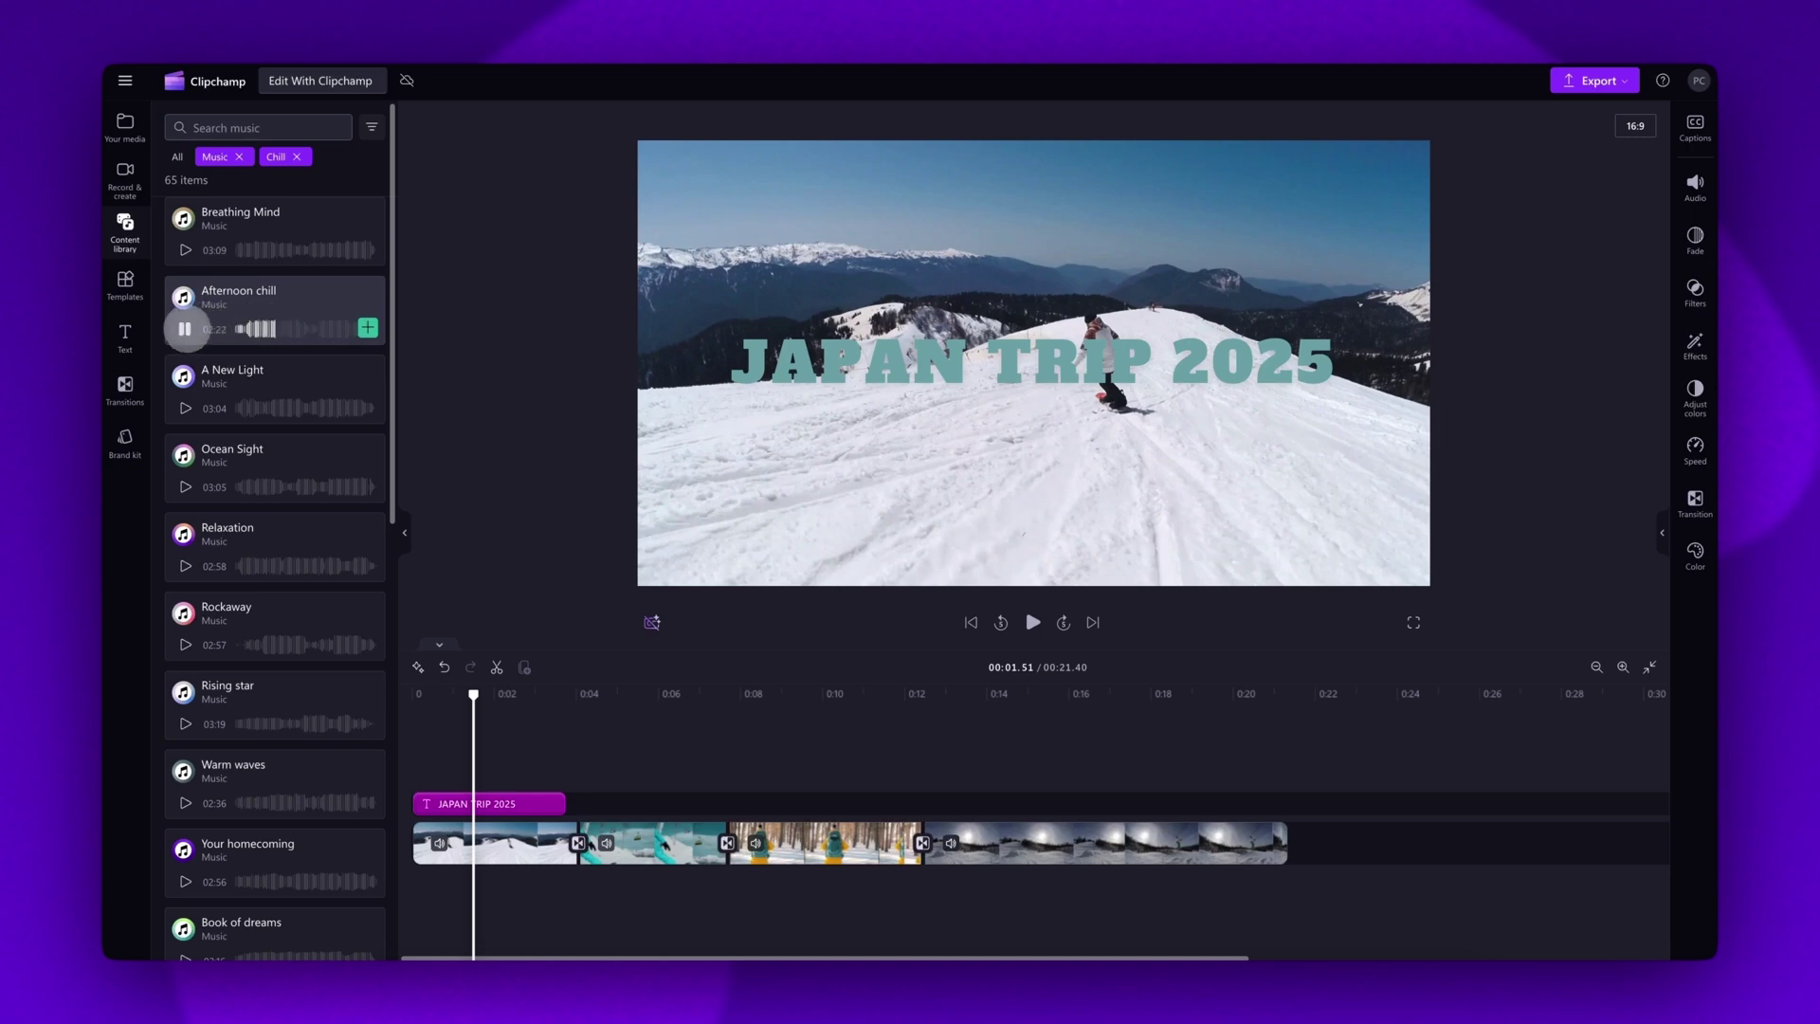
{"action": "mouse_move", "coordinate": [234, 306]}
{"action": "left_mouse_down"}
{"action": "mouse_move", "coordinate": [322, 317]}
{"action": "mouse_move", "coordinate": [523, 700]}
{"action": "mouse_move", "coordinate": [479, 889]}
{"action": "mouse_move", "coordinate": [457, 880]}
{"action": "left_mouse_up"}
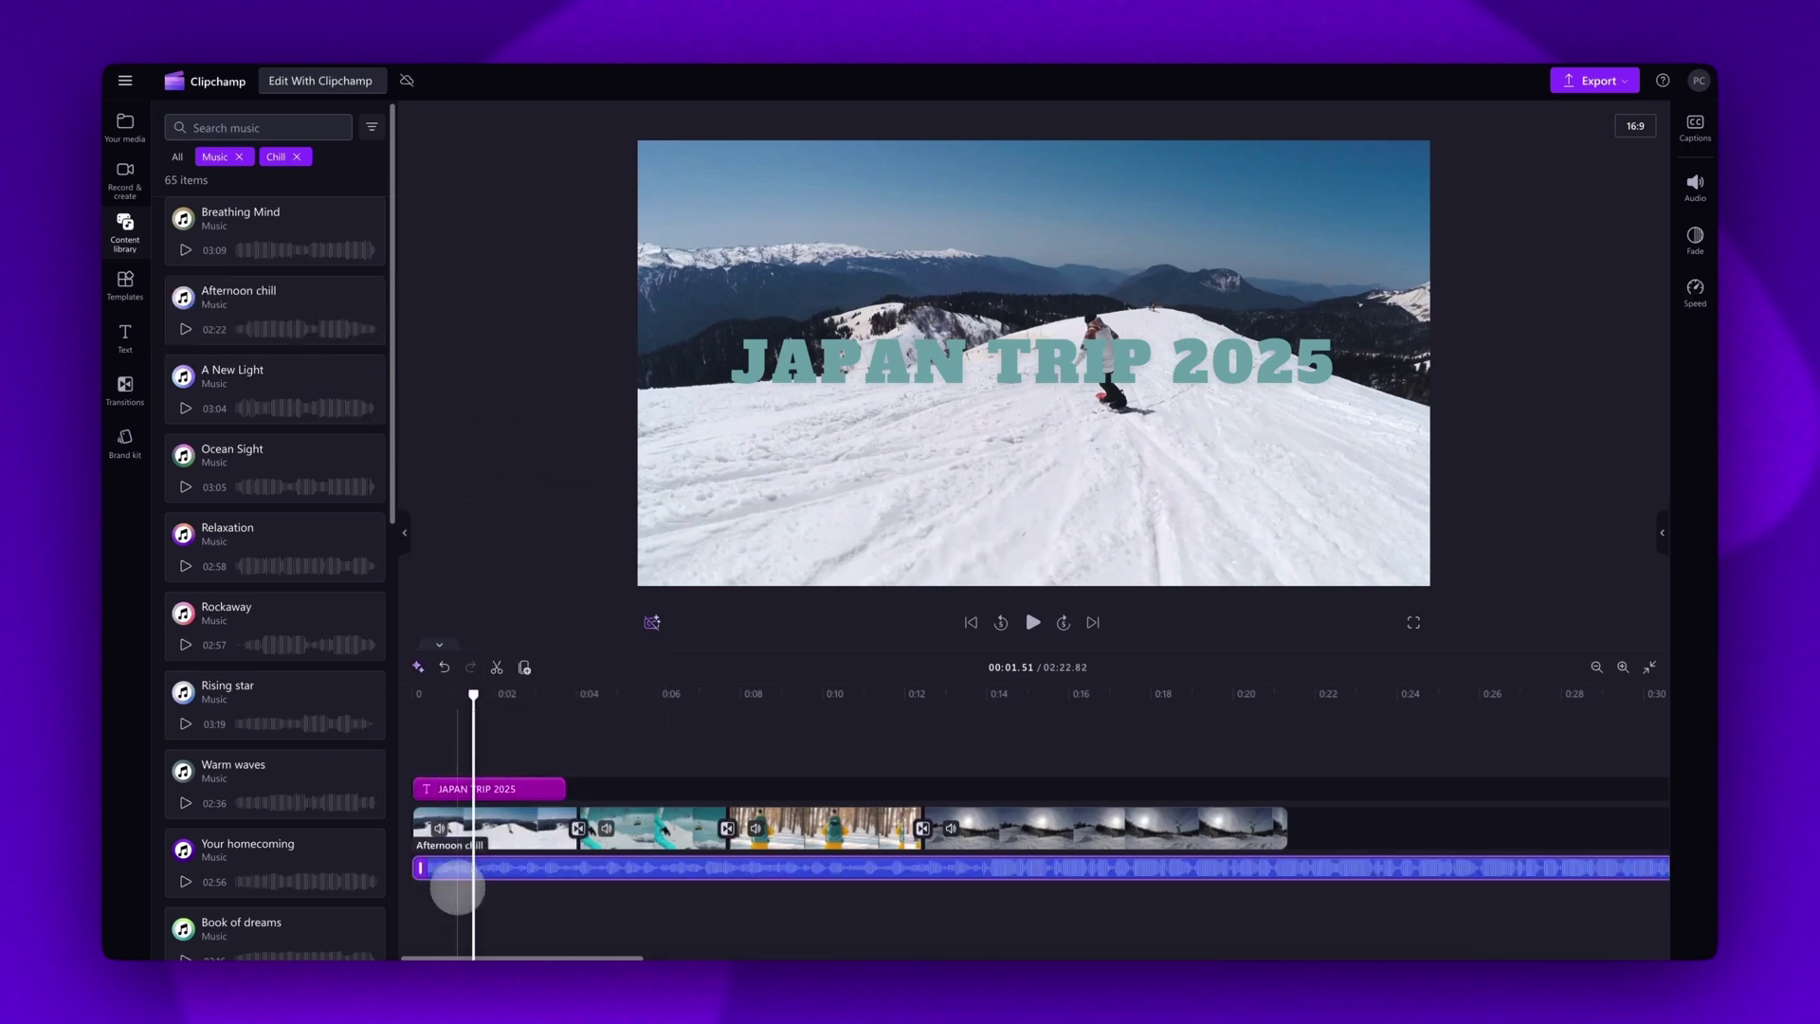
{"action": "left_click", "coordinate": [558, 872]}
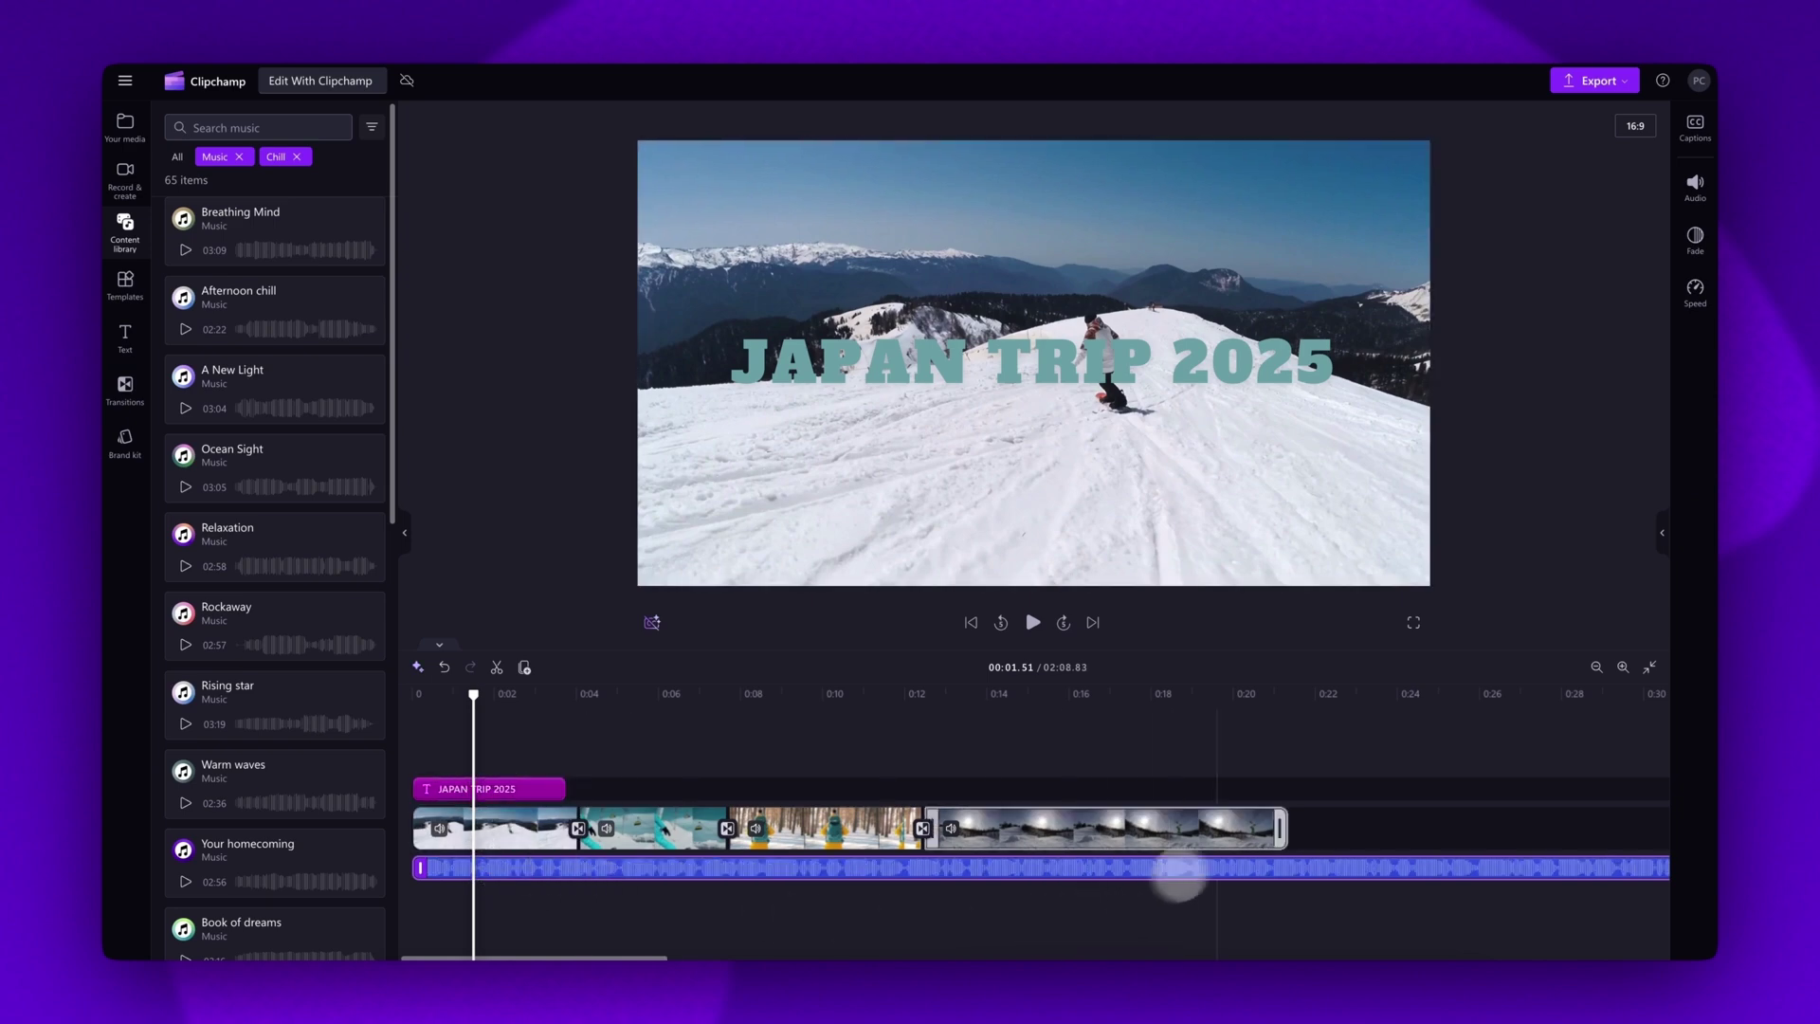
Cut the music where the video ends so both finish at 00:21.40.
{"action": "left_click", "coordinate": [1306, 771]}
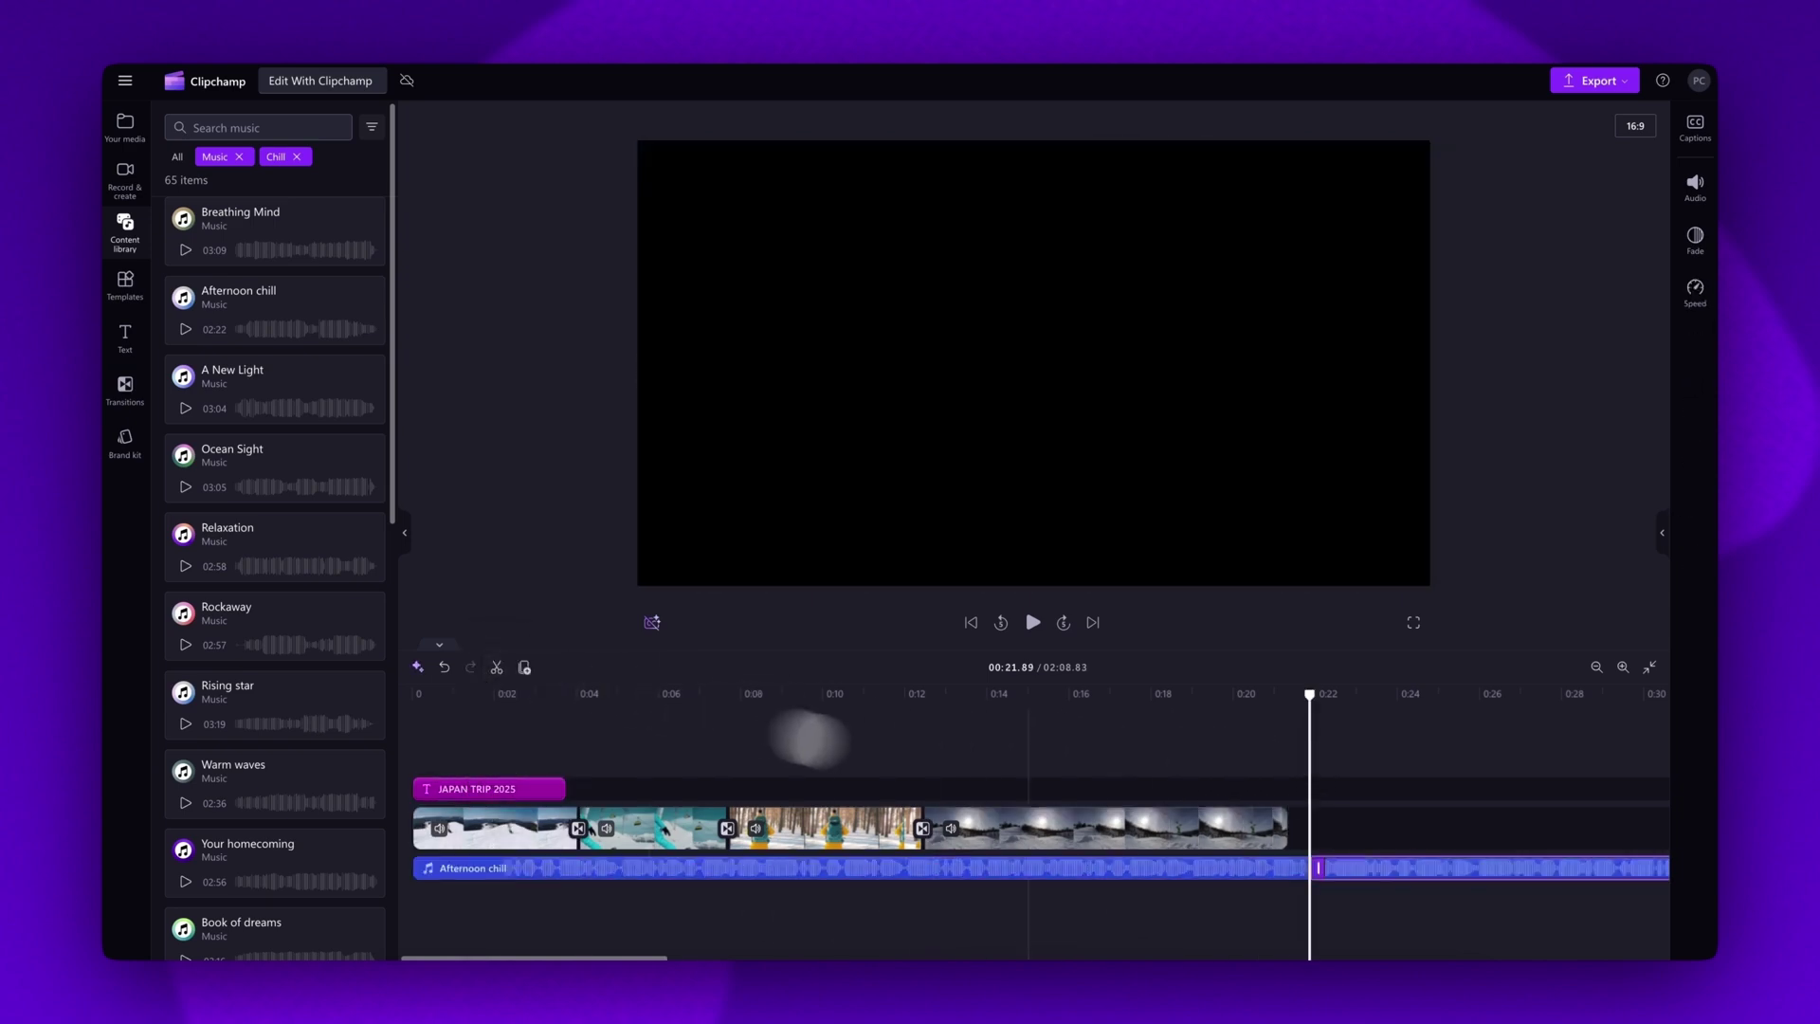
{"action": "left_click", "coordinate": [1336, 864]}
{"action": "key", "text": "Delete"}
{"action": "left_click_drag", "start_coordinate": [1304, 867], "coordinate": [1271, 866]}
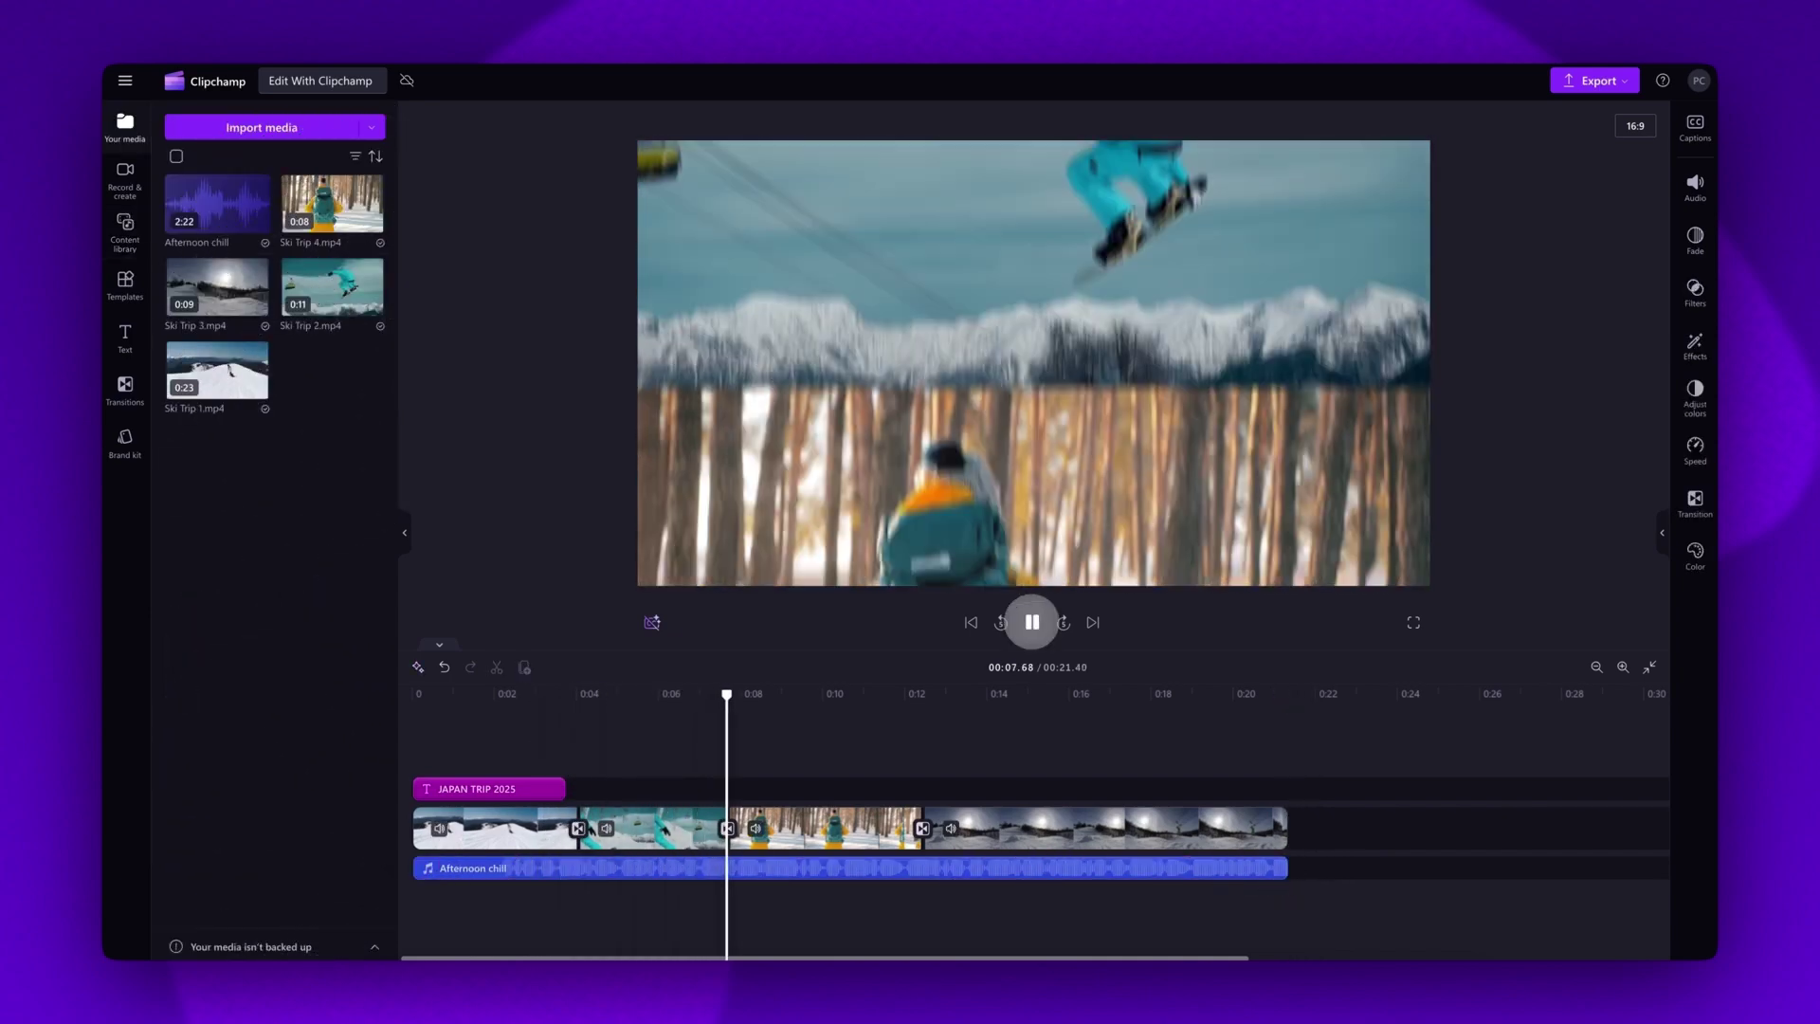
Play the preview across a clip transition.
{"action": "left_click", "coordinate": [1032, 622]}
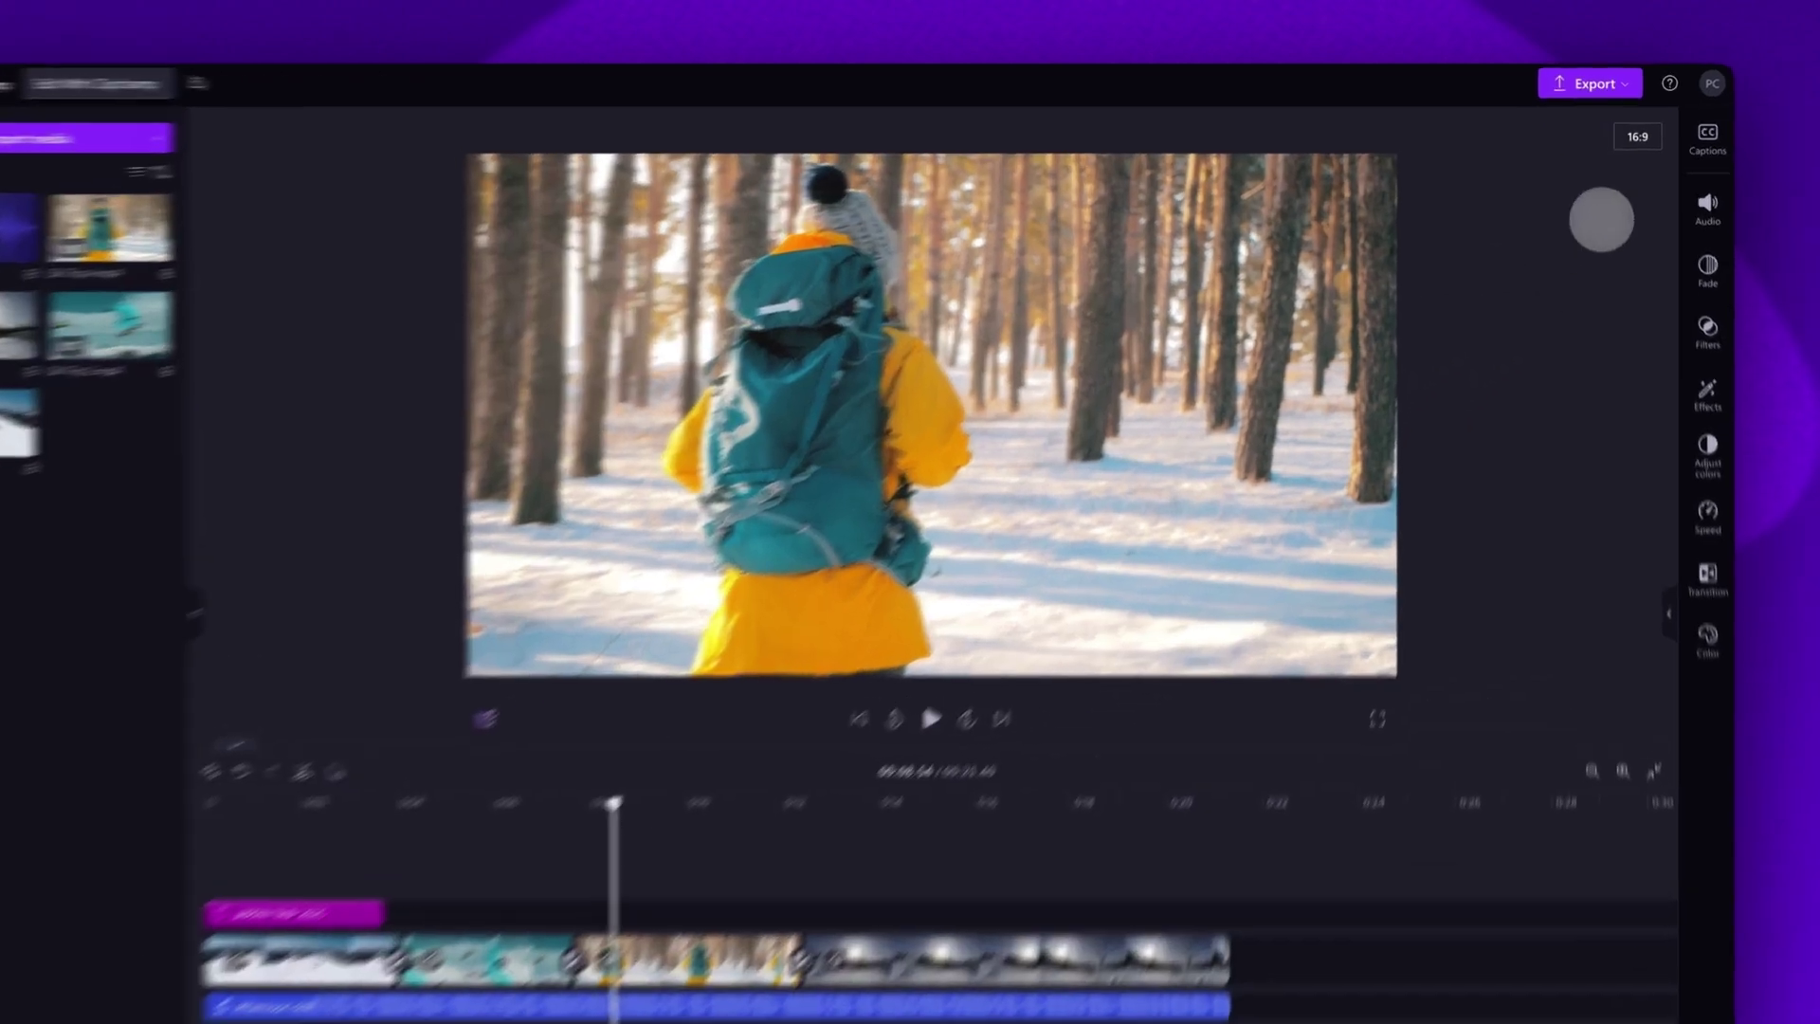